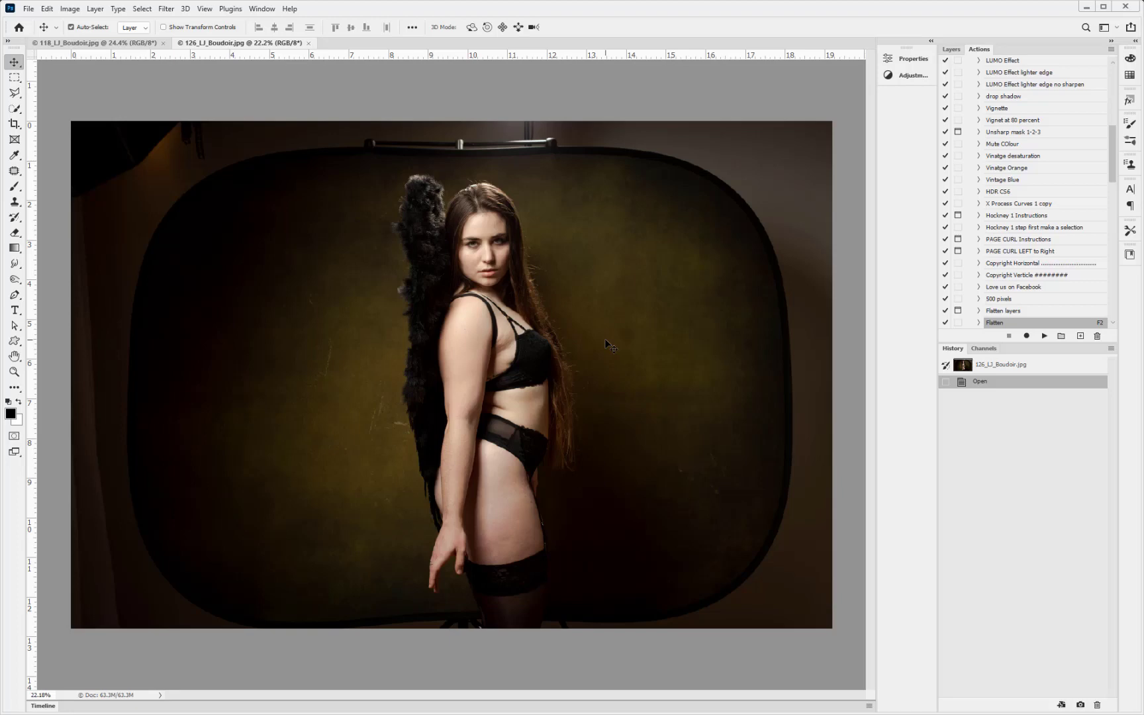
# - Lasso the backdrop's right edge and the studio area beyond it in 126_LJ_Boudoir.jpg, replace it with a Content-Aware fill and deselect
pyautogui.click(115, 44)
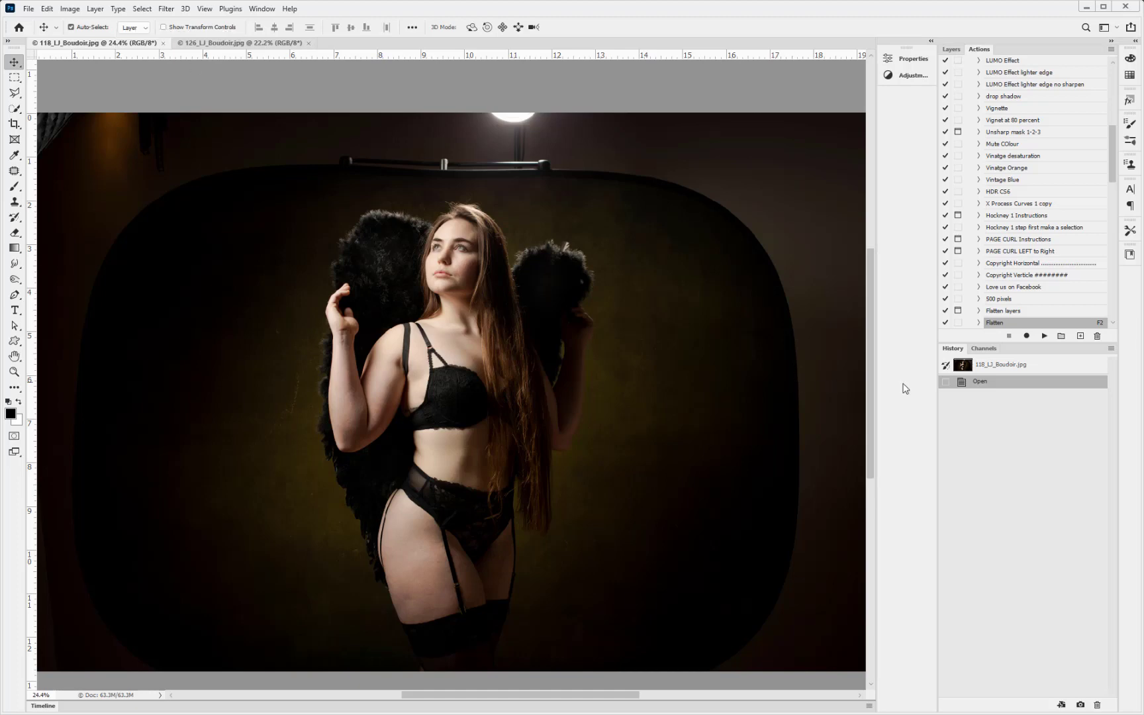
pyautogui.click(231, 44)
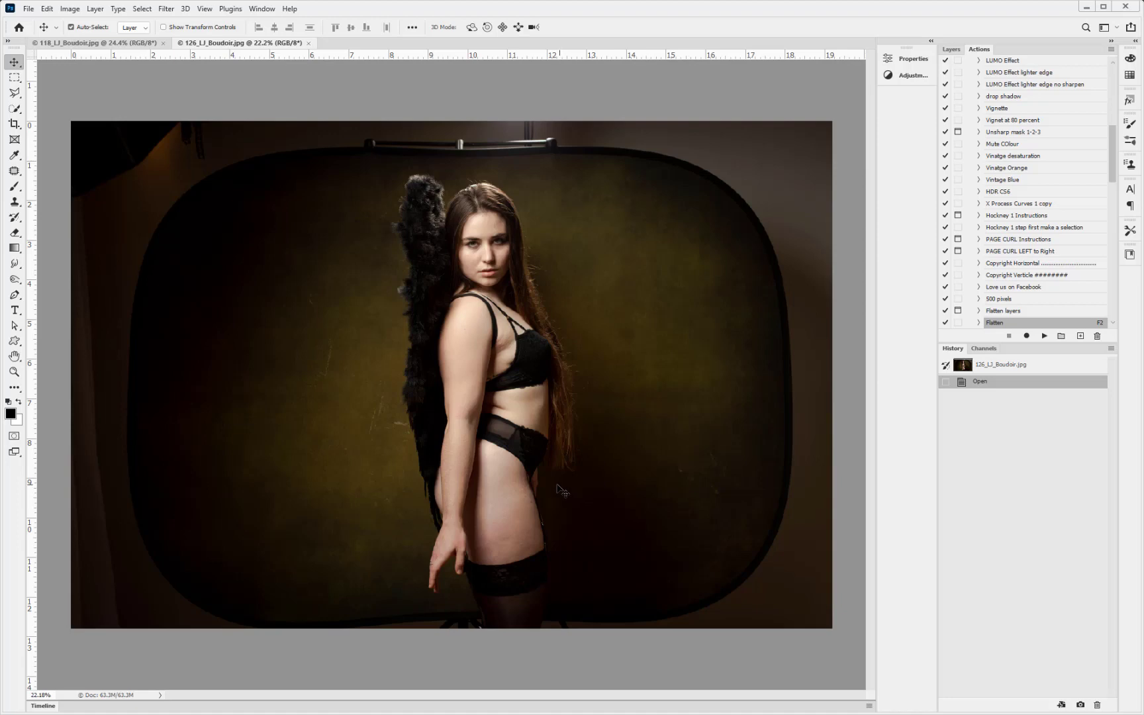
pyautogui.rightClick(15, 96)
pyautogui.click(47, 93)
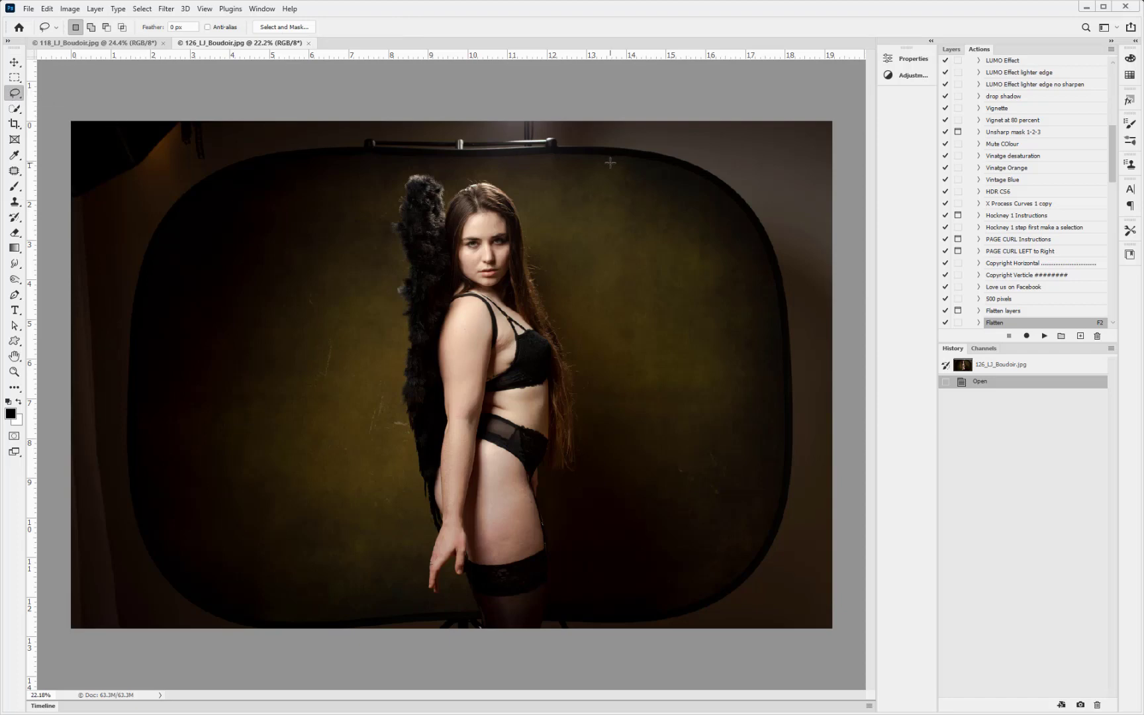
pyautogui.moveTo(590, 163)
pyautogui.mouseDown()
pyautogui.moveTo(685, 183)
pyautogui.moveTo(771, 268)
pyautogui.moveTo(774, 337)
pyautogui.moveTo(733, 540)
pyautogui.moveTo(663, 582)
pyautogui.moveTo(636, 617)
pyautogui.moveTo(689, 641)
pyautogui.moveTo(841, 635)
pyautogui.moveTo(866, 546)
pyautogui.moveTo(852, 353)
pyautogui.moveTo(857, 123)
pyautogui.moveTo(778, 93)
pyautogui.moveTo(602, 96)
pyautogui.moveTo(564, 110)
pyautogui.moveTo(588, 166)
pyautogui.mouseUp()
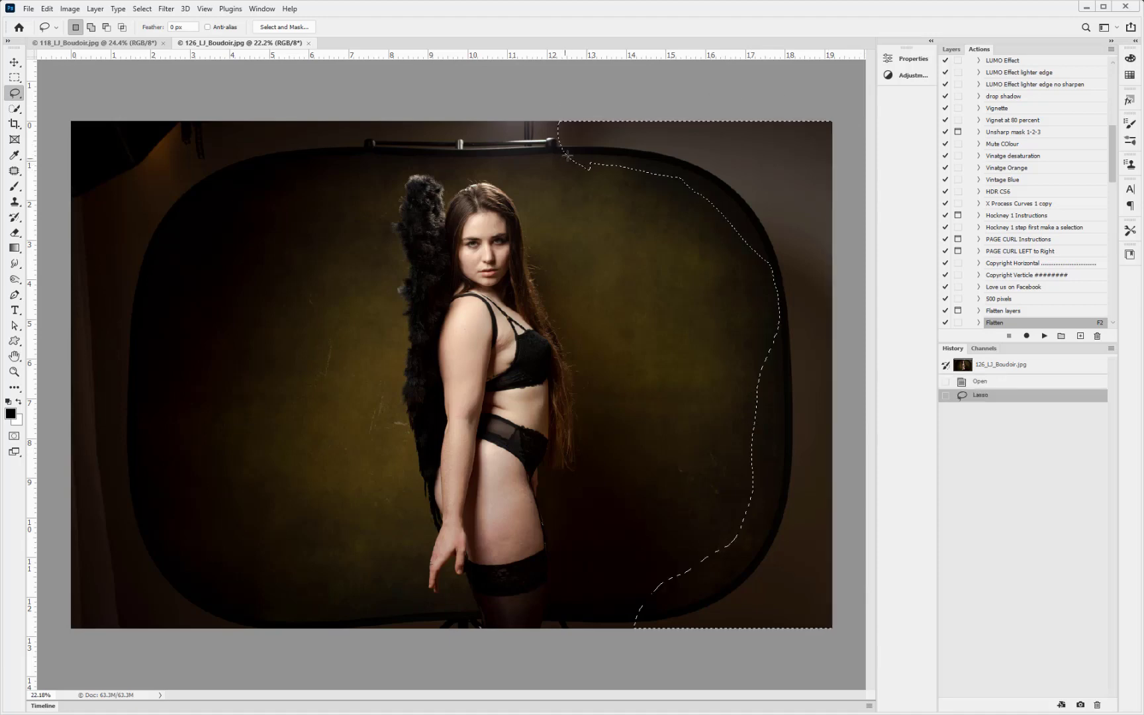
pyautogui.hotkey('shift', 'BackSpace')
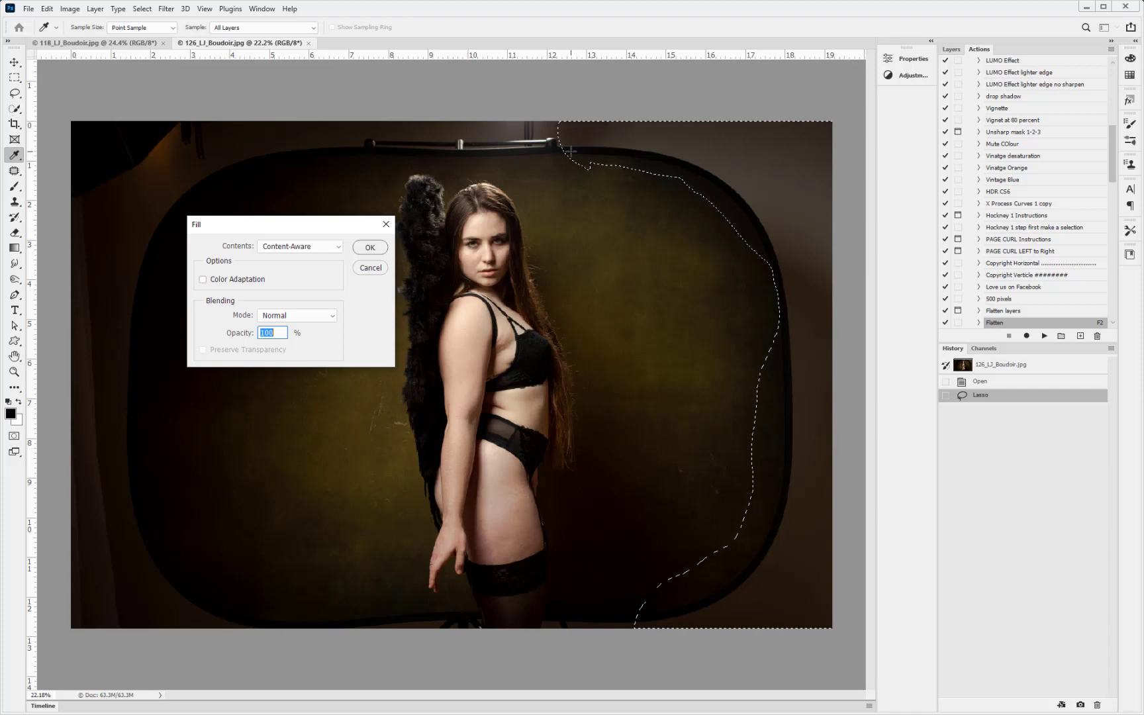
pyautogui.press('Return')
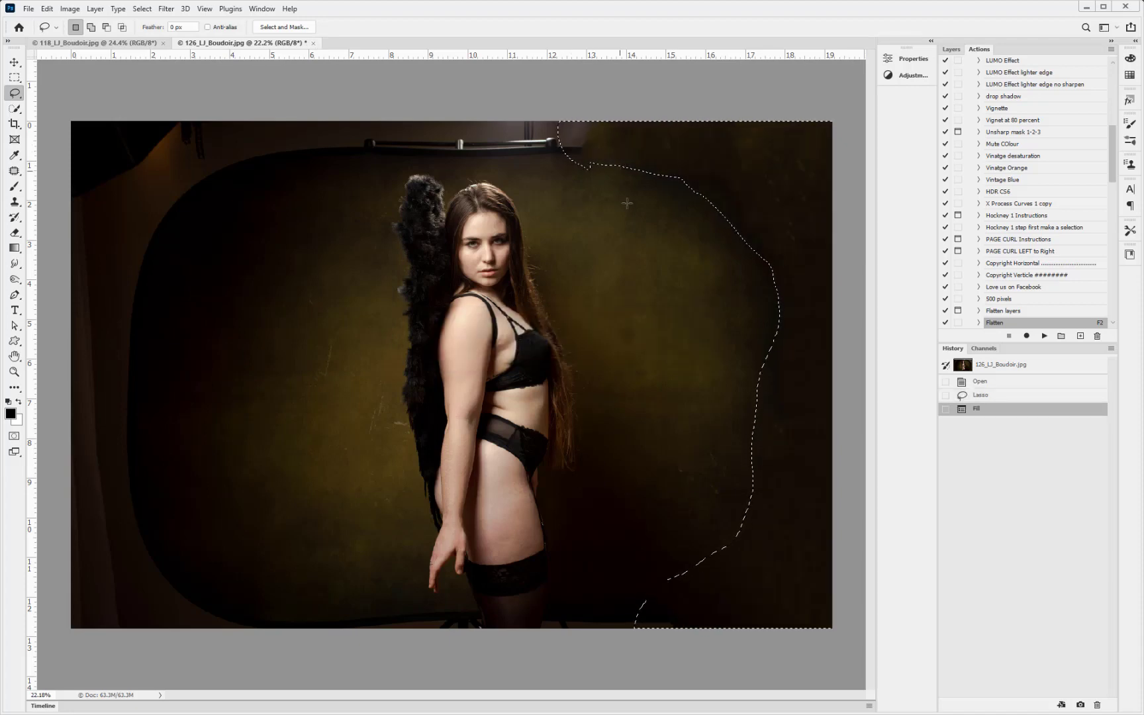
pyautogui.hotkey('ctrl', 'd')
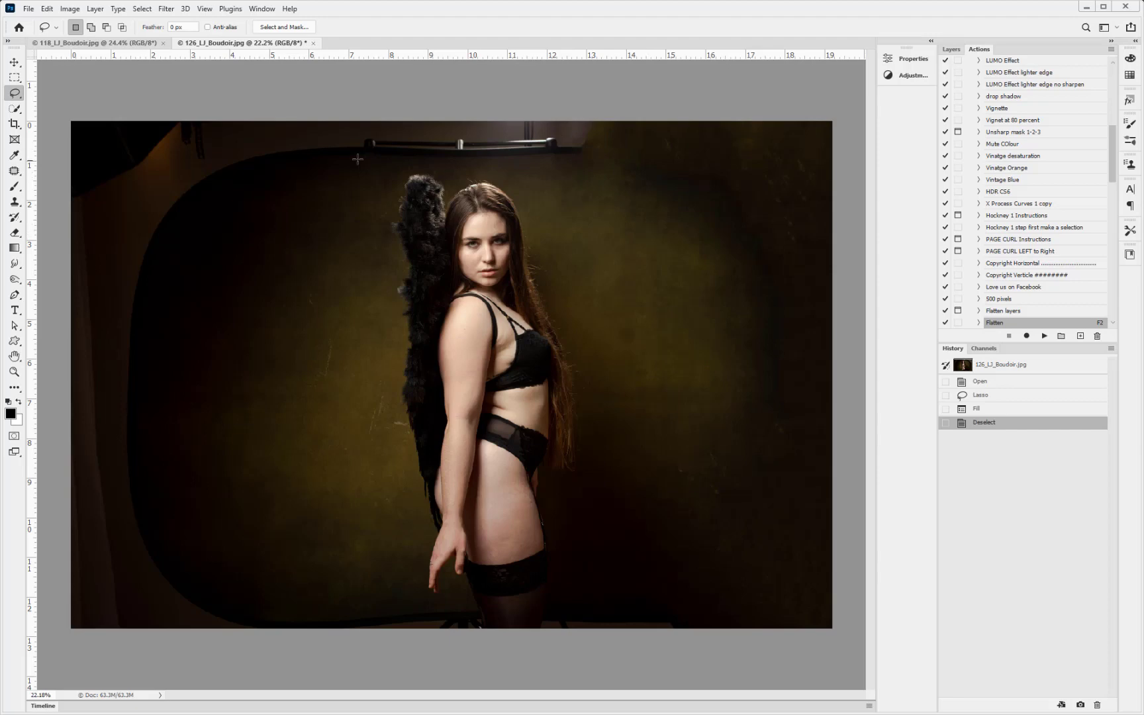
# - Lasso the backdrop's left edge and the studio area beyond it, replace it with a Content-Aware fill at 100% opacity and deselect
pyautogui.moveTo(347, 159)
pyautogui.mouseDown()
pyautogui.moveTo(350, 106)
pyautogui.moveTo(208, 94)
pyautogui.moveTo(87, 109)
pyautogui.moveTo(55, 138)
pyautogui.moveTo(61, 410)
pyautogui.moveTo(42, 618)
pyautogui.moveTo(76, 652)
pyautogui.moveTo(258, 636)
pyautogui.moveTo(169, 476)
pyautogui.moveTo(149, 353)
pyautogui.moveTo(166, 274)
pyautogui.moveTo(217, 205)
pyautogui.moveTo(347, 157)
pyautogui.mouseUp()
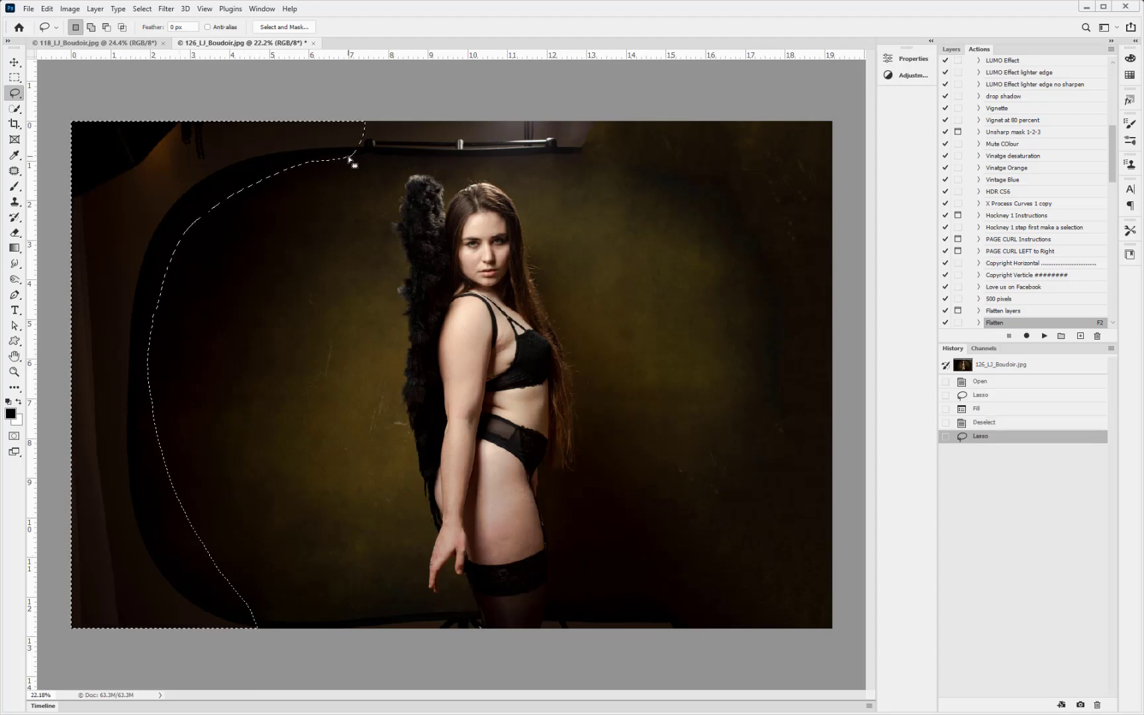
pyautogui.hotkey('shift', 'BackSpace')
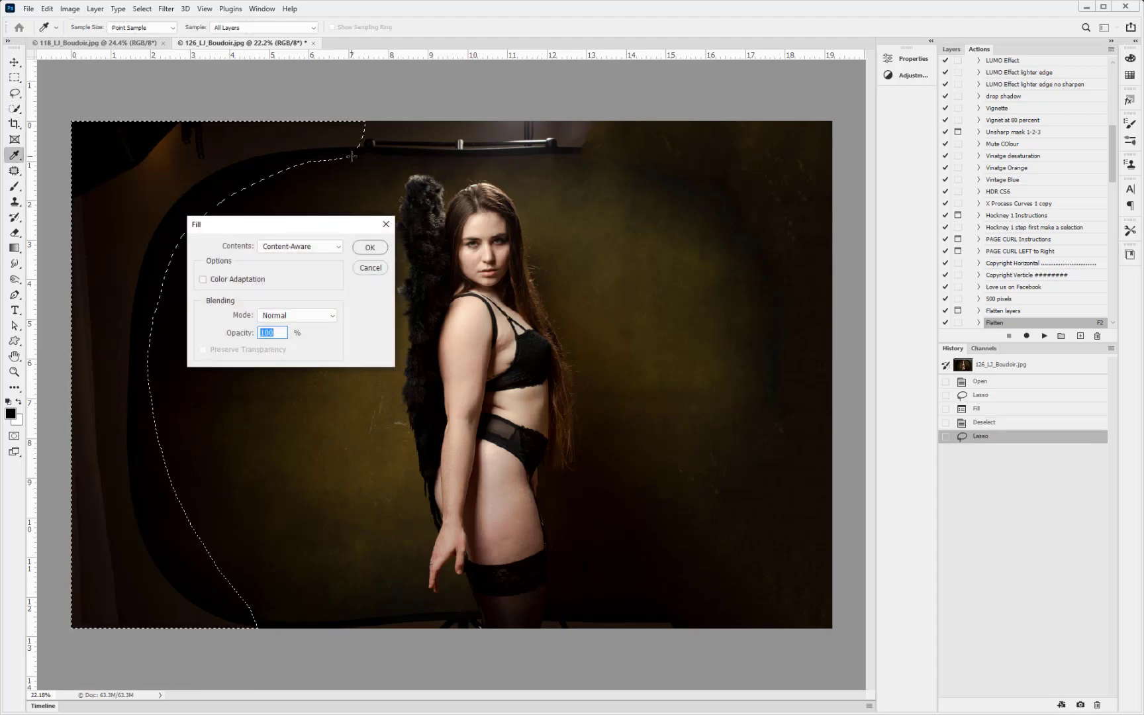
pyautogui.click(339, 248)
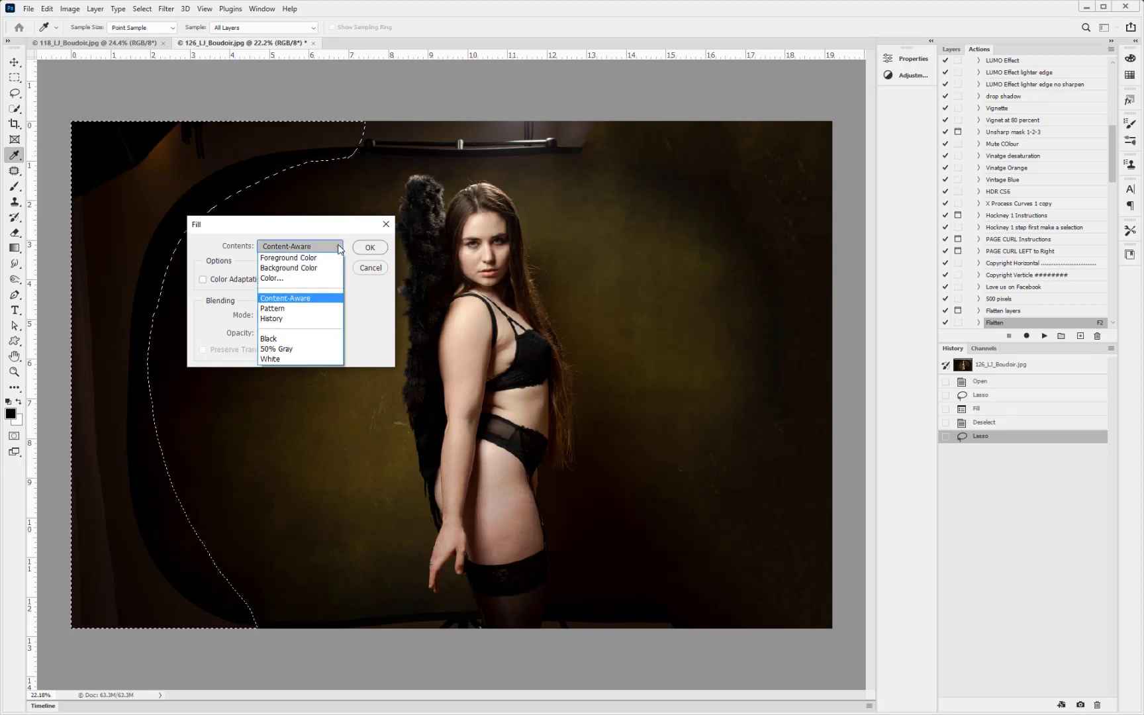
pyautogui.click(339, 249)
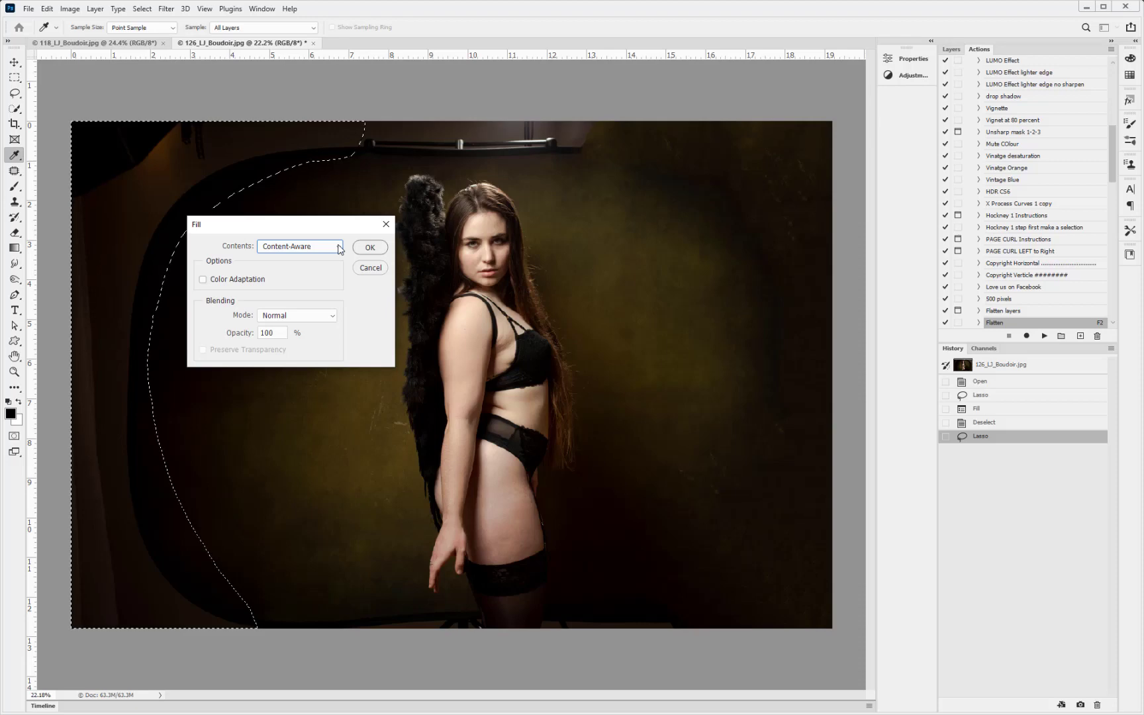
pyautogui.click(369, 248)
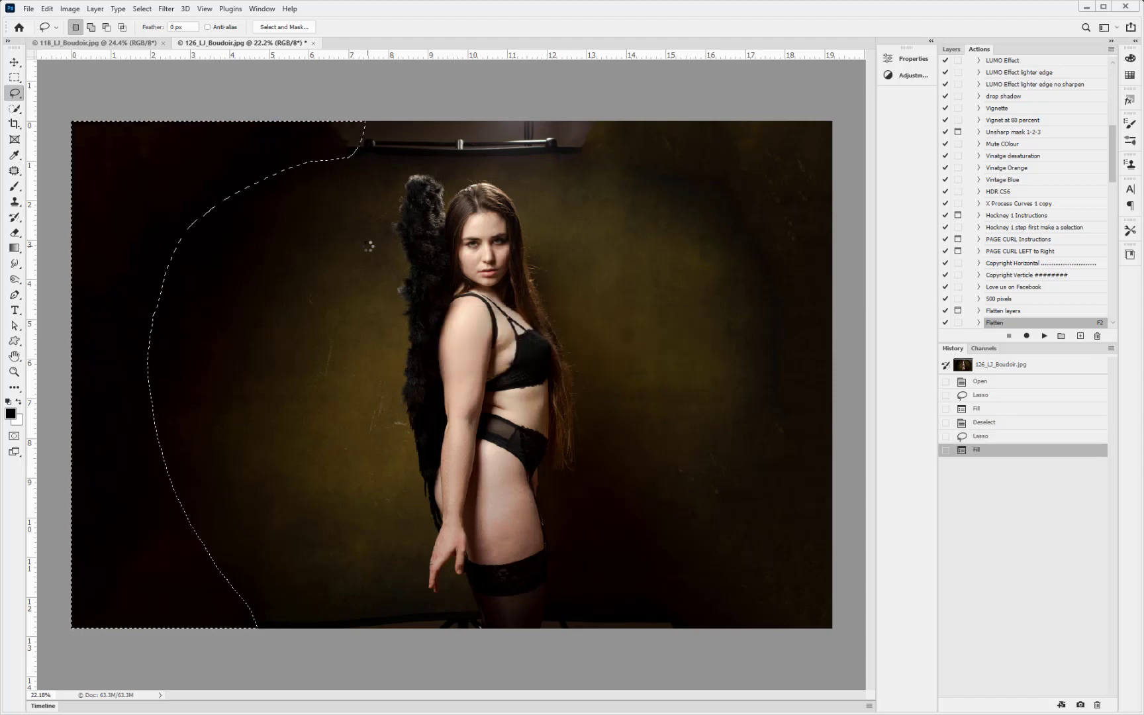
pyautogui.hotkey('ctrl', 'd')
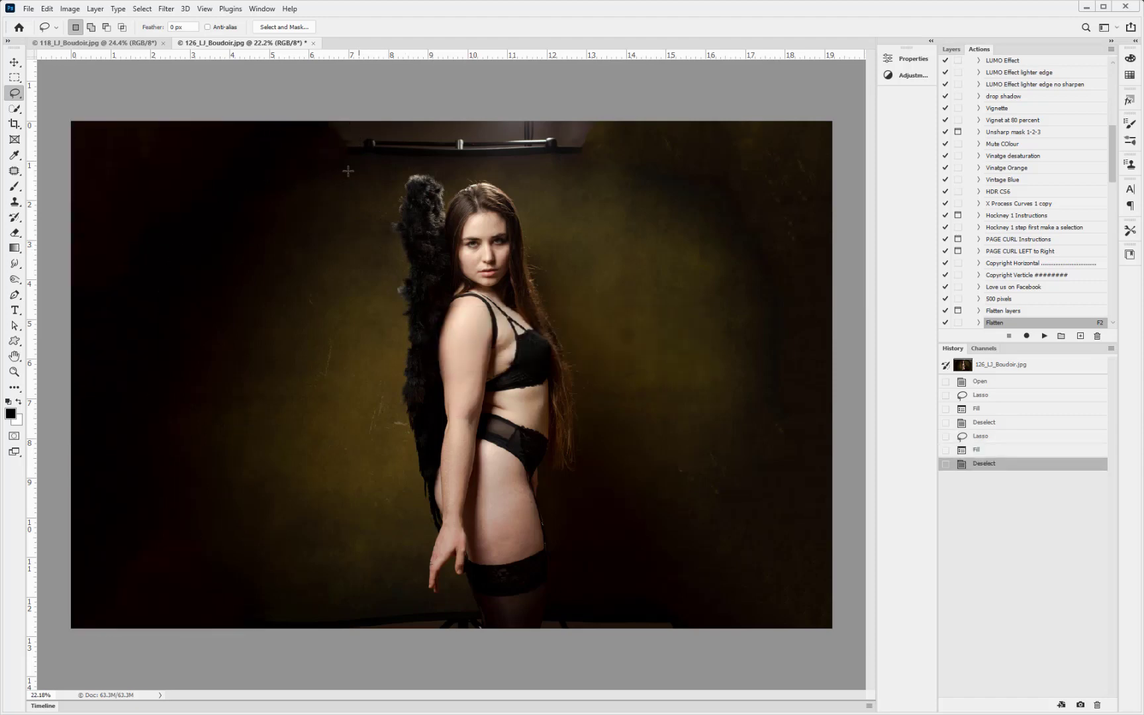
# - Remove the backdrop's support bar above the model by lassoing it and applying a Content-Aware fill, leaving nothing selected
pyautogui.moveTo(317, 133)
pyautogui.mouseDown()
pyautogui.moveTo(366, 159)
pyautogui.moveTo(457, 160)
pyautogui.moveTo(596, 153)
pyautogui.moveTo(603, 125)
pyautogui.moveTo(559, 110)
pyautogui.moveTo(319, 118)
pyautogui.mouseUp()
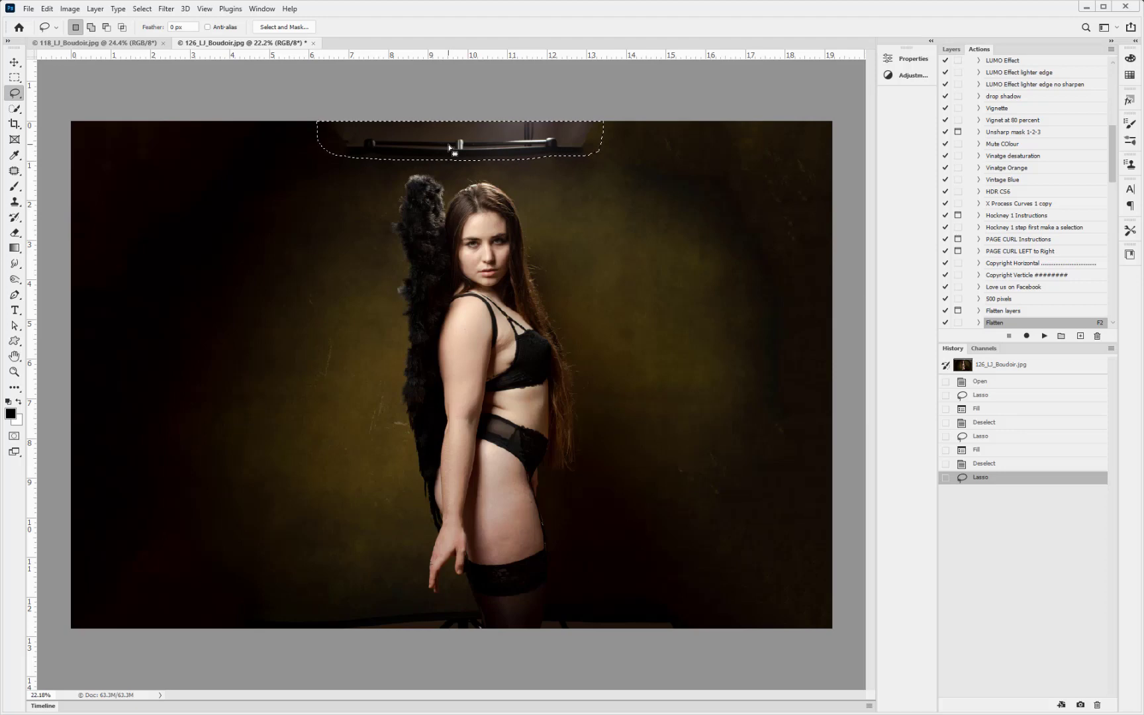
pyautogui.hotkey('shift', 'F5')
pyautogui.press('Return')
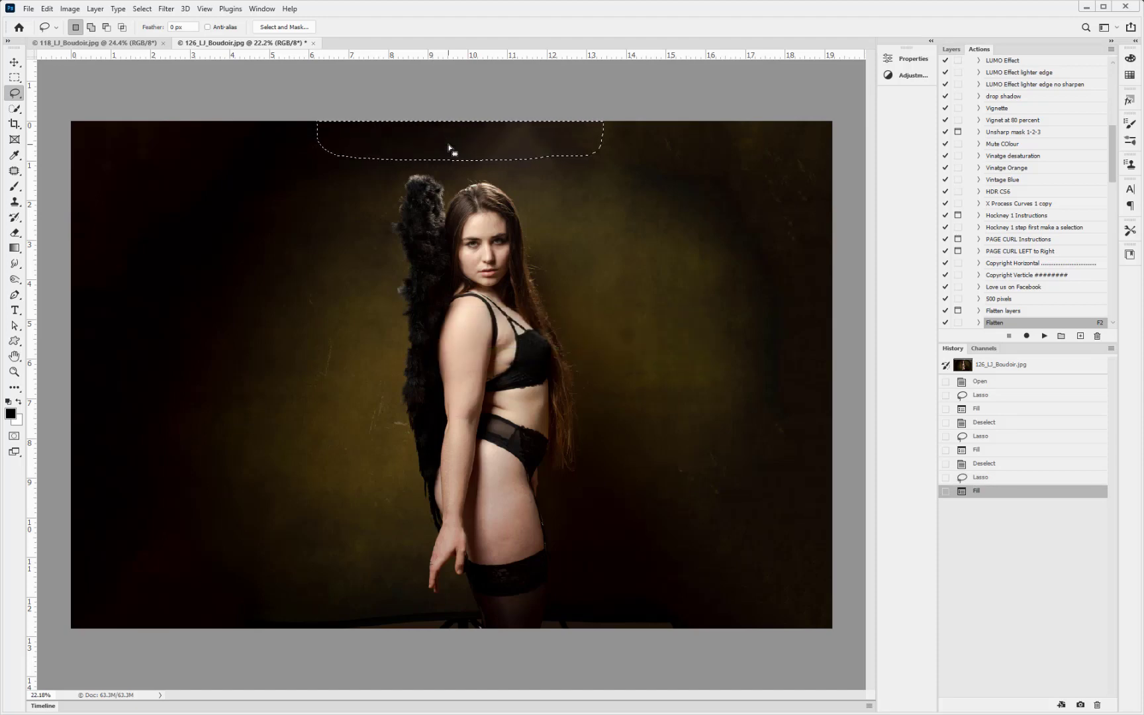
pyautogui.hotkey('ctrl', 'd')
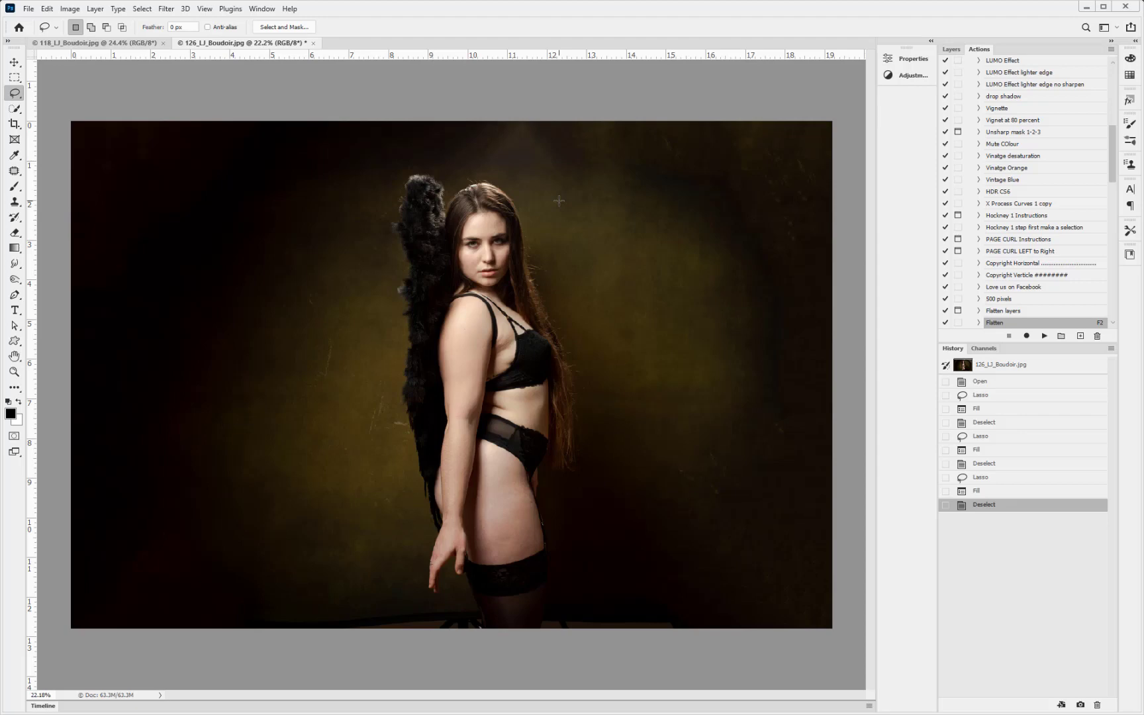
# - In 118_LJ_Boudoir.jpg, lasso the backdrop's right edge through to the photo's lower-right corner, replace it with a Content-Aware fill and deselect
pyautogui.click(144, 45)
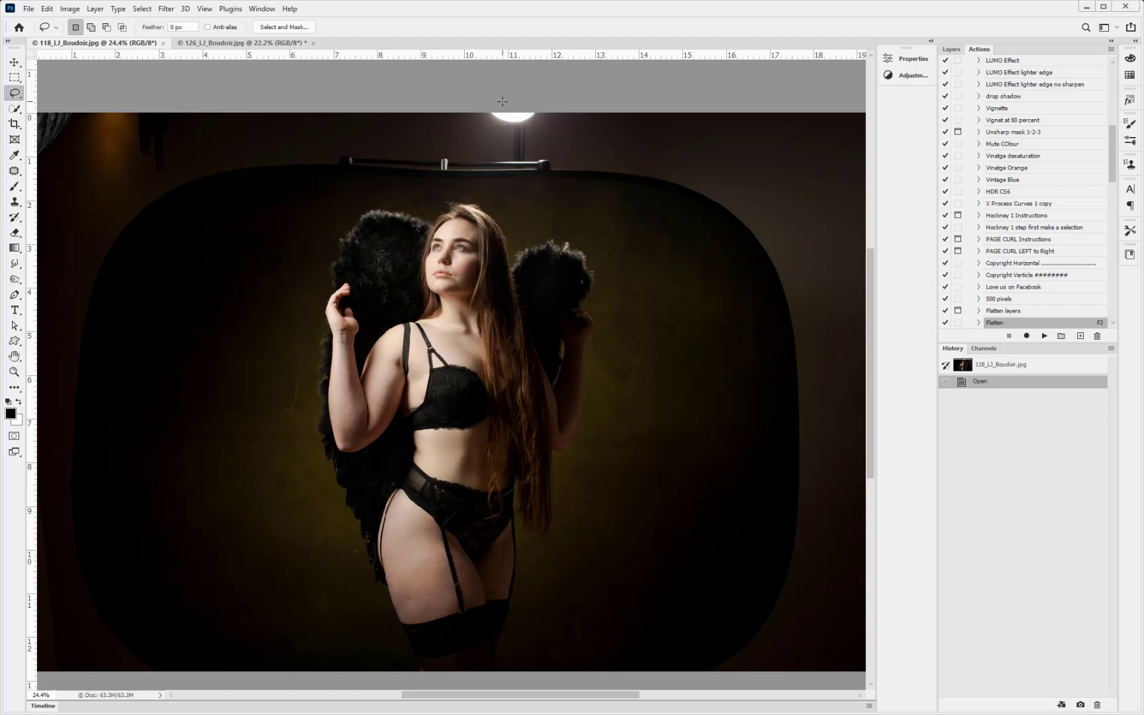
pyautogui.moveTo(582, 188)
pyautogui.mouseDown()
pyautogui.moveTo(700, 227)
pyautogui.moveTo(735, 253)
pyautogui.moveTo(764, 303)
pyautogui.moveTo(776, 403)
pyautogui.moveTo(752, 608)
pyautogui.moveTo(720, 658)
pyautogui.moveTo(659, 667)
pyautogui.moveTo(651, 681)
pyautogui.moveTo(826, 691)
pyautogui.moveTo(867, 573)
pyautogui.moveTo(891, 371)
pyautogui.moveTo(890, 95)
pyautogui.moveTo(830, 71)
pyautogui.moveTo(570, 103)
pyautogui.moveTo(550, 156)
pyautogui.moveTo(578, 192)
pyautogui.mouseUp()
pyautogui.hotkey('ctrl', '0')
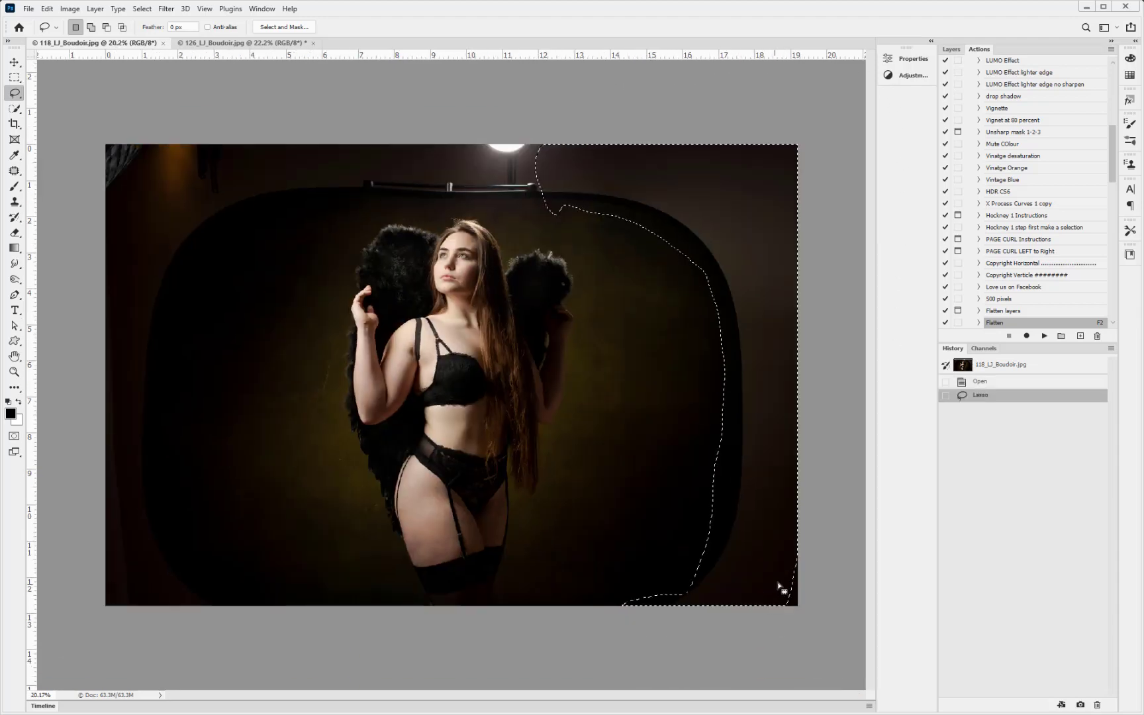
pyautogui.moveTo(778, 578)
pyautogui.mouseDown()
pyautogui.moveTo(773, 603)
pyautogui.moveTo(802, 615)
pyautogui.moveTo(812, 537)
pyautogui.mouseUp()
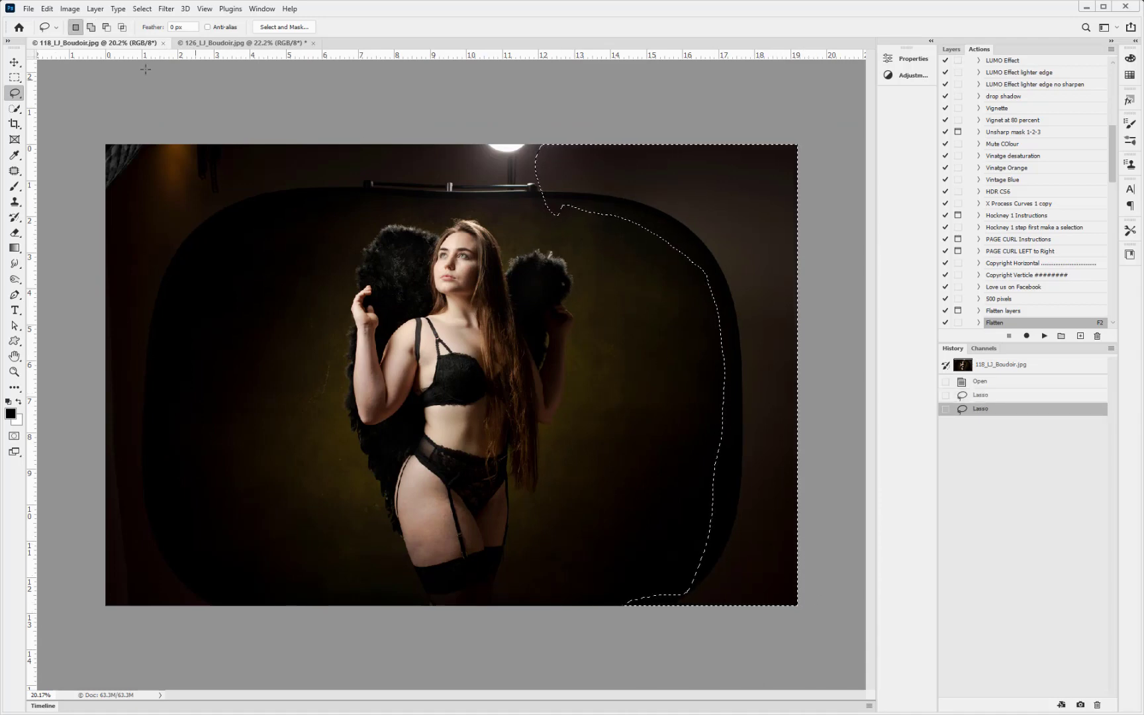
pyautogui.click(47, 9)
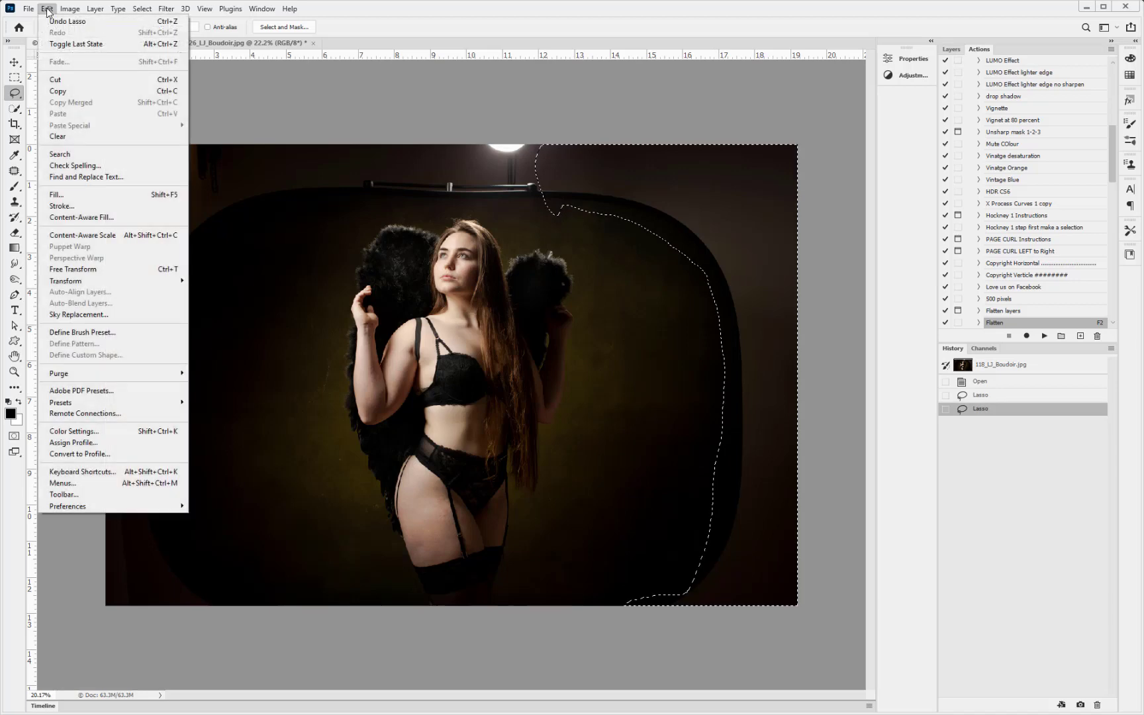
pyautogui.click(53, 193)
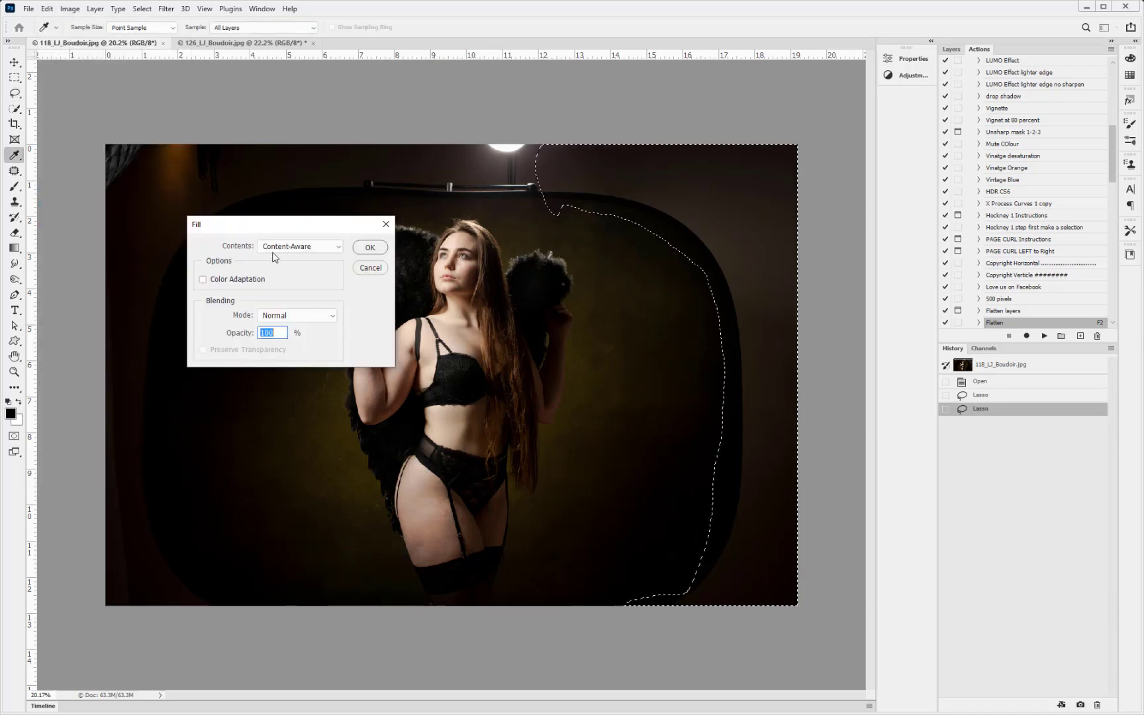
pyautogui.click(370, 247)
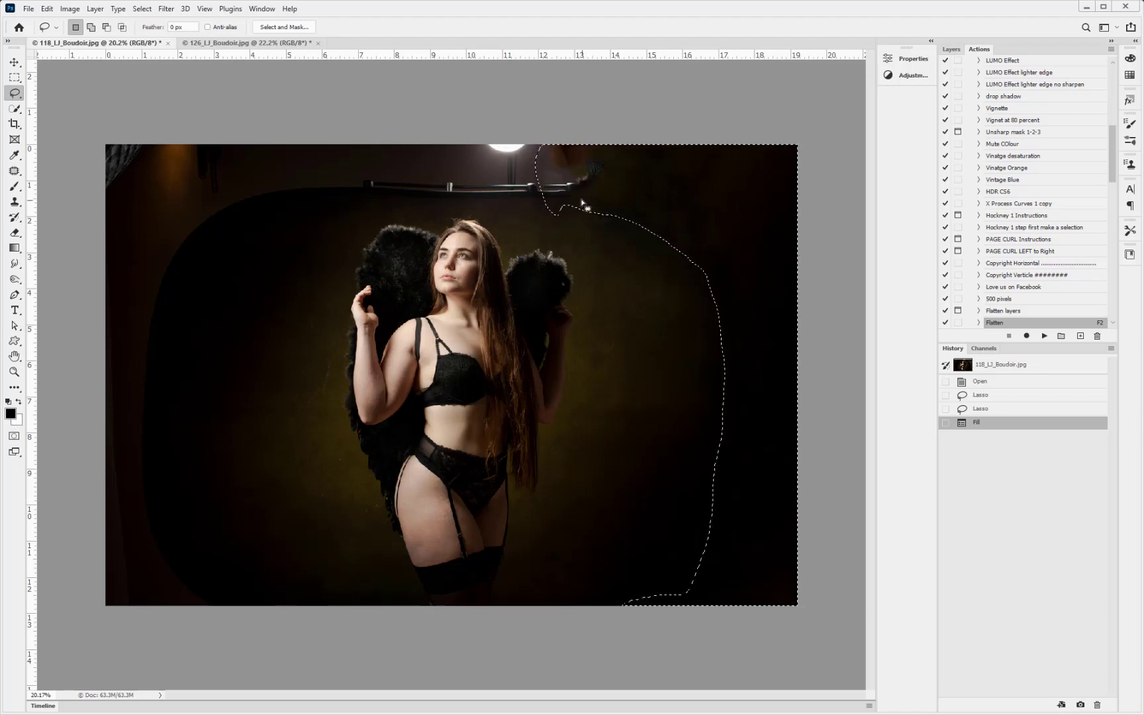
pyautogui.scroll(5, 583, 204)
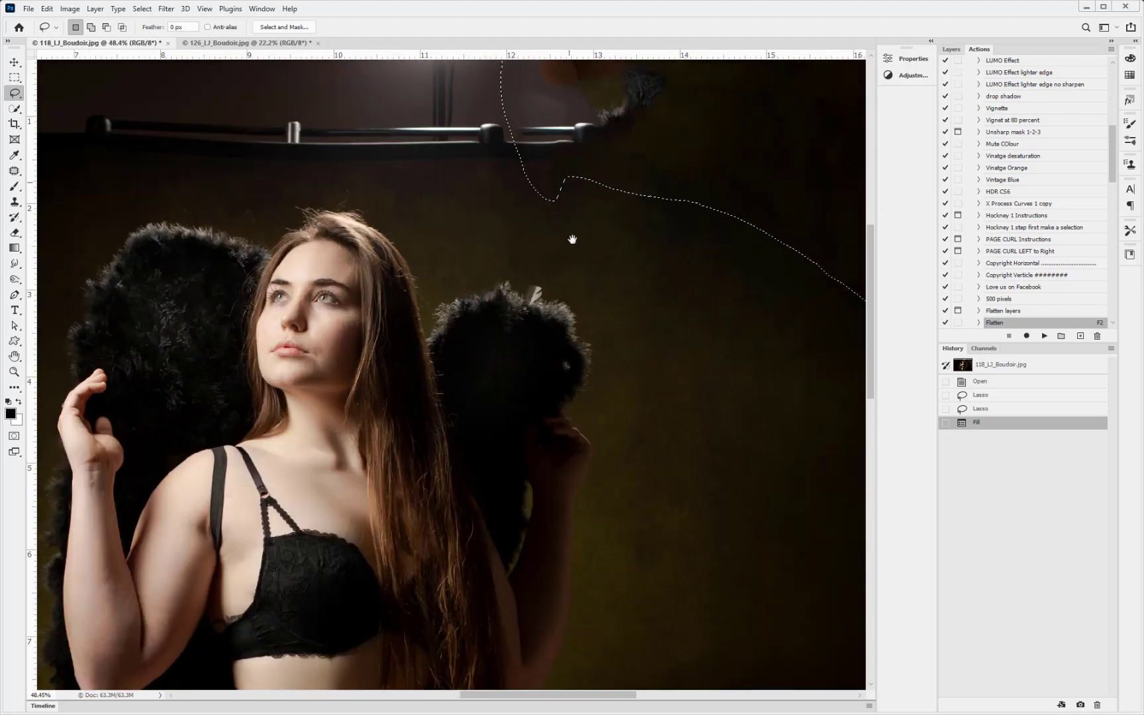
pyautogui.moveTo(572, 239); pyautogui.dragTo(572, 283)
pyautogui.scroll(3, 585, 271)
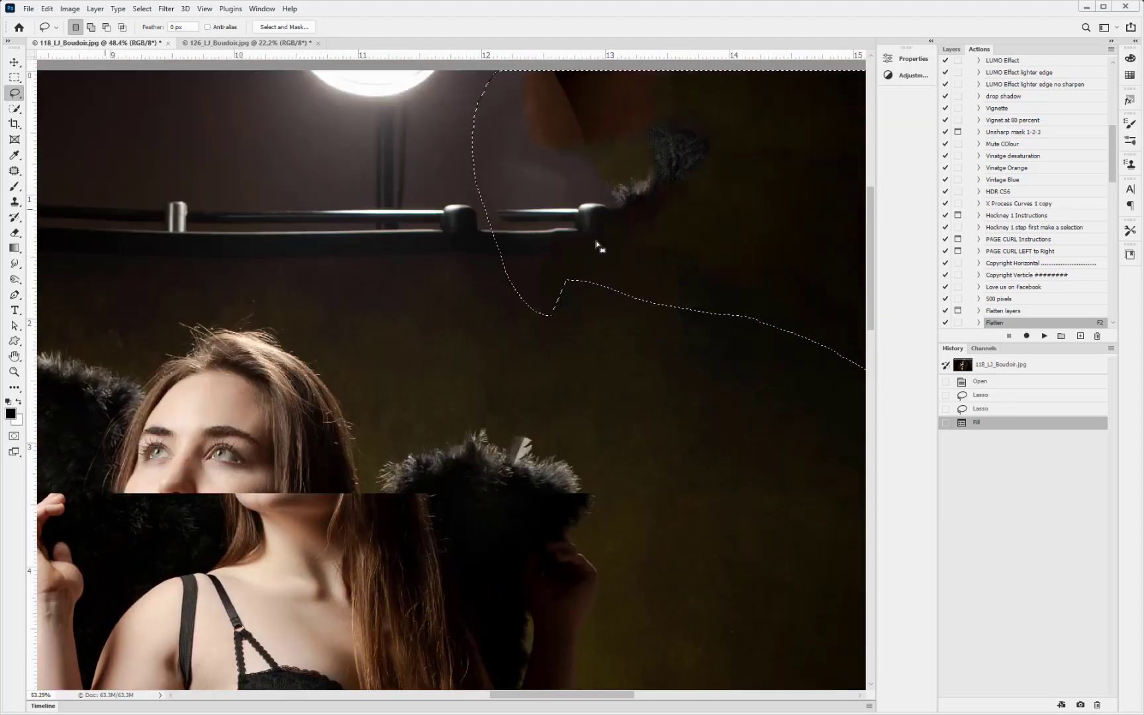
pyautogui.scroll(2, 599, 247)
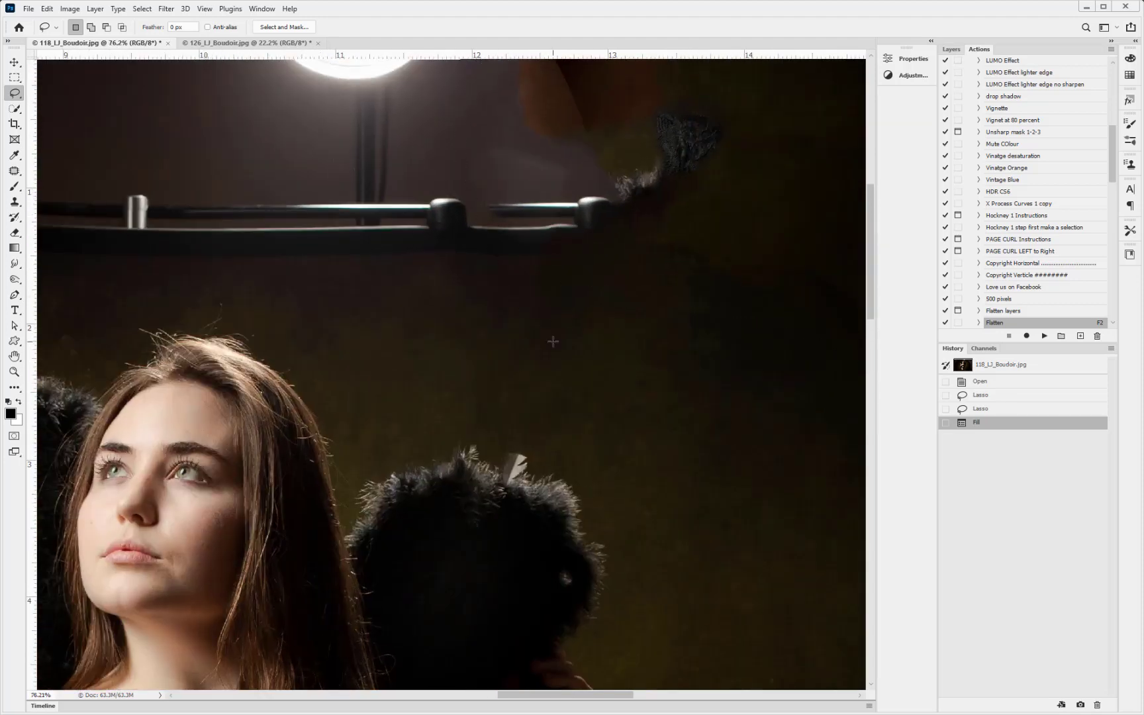
pyautogui.hotkey('ctrl', 'd')
# - Select the backdrop's left edge and the studio area beyond it in this photo, replace it with a Content-Aware fill and deselect
pyautogui.scroll(-3, 556, 339)
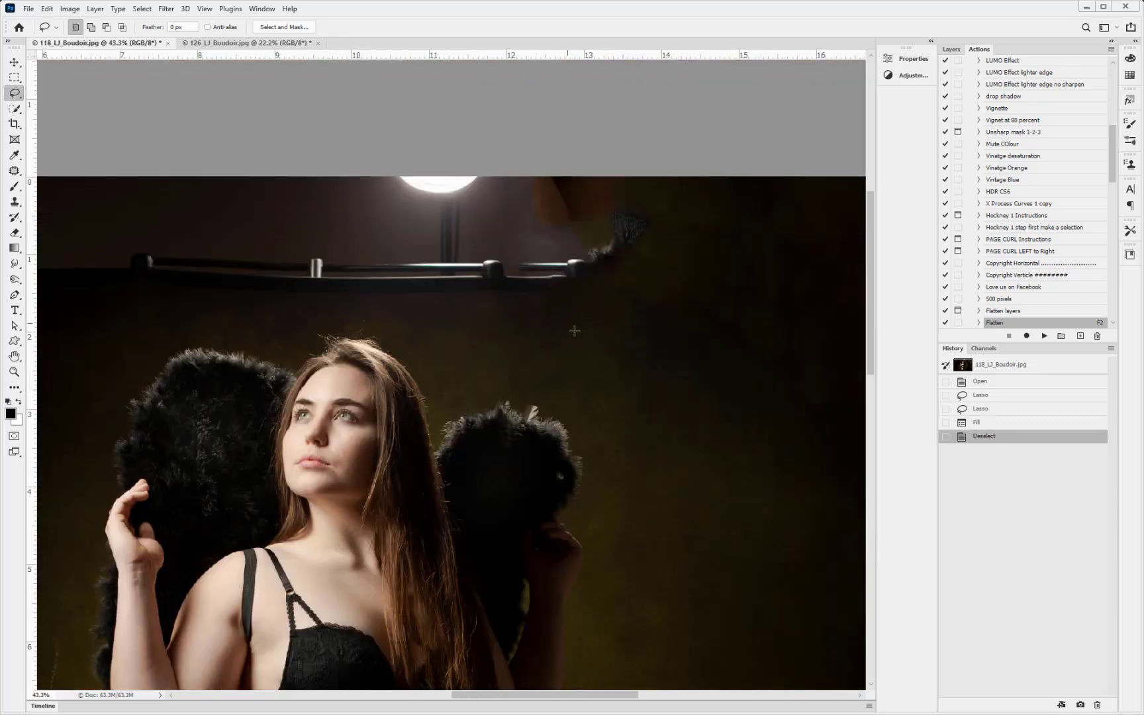
pyautogui.moveTo(557, 287); pyautogui.dragTo(523, 133)
pyautogui.scroll(1, 576, 434)
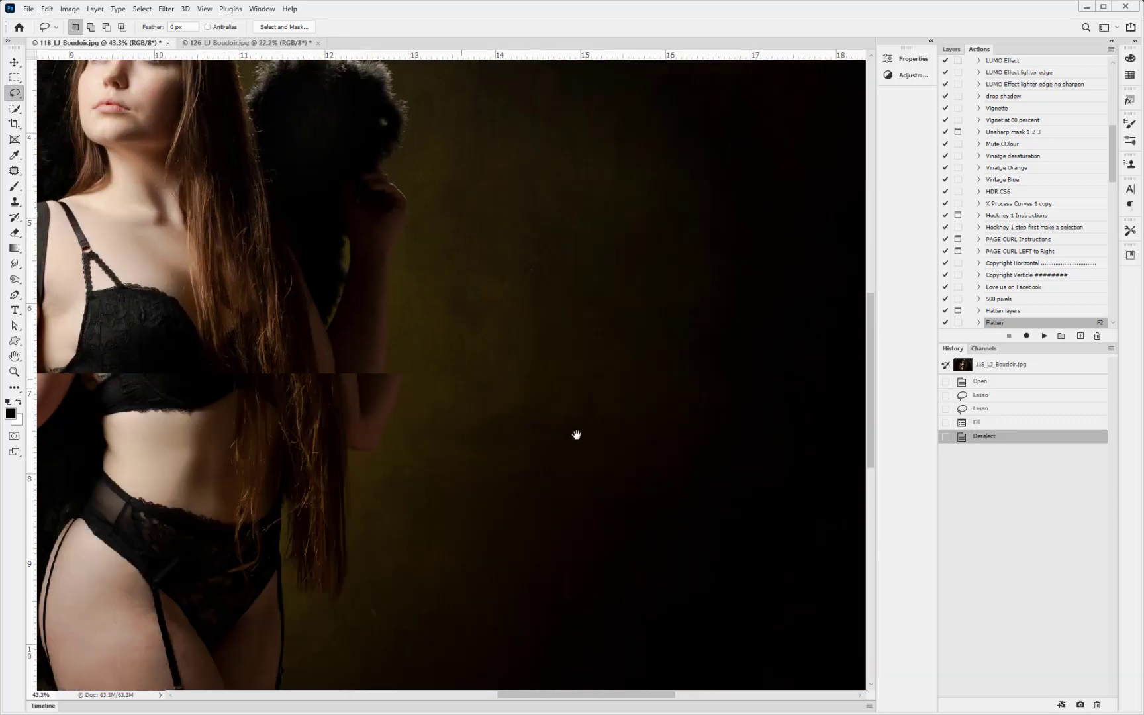
pyautogui.scroll(2, 574, 433)
pyautogui.moveTo(572, 431); pyautogui.dragTo(656, 227)
pyautogui.scroll(-3, 517, 385)
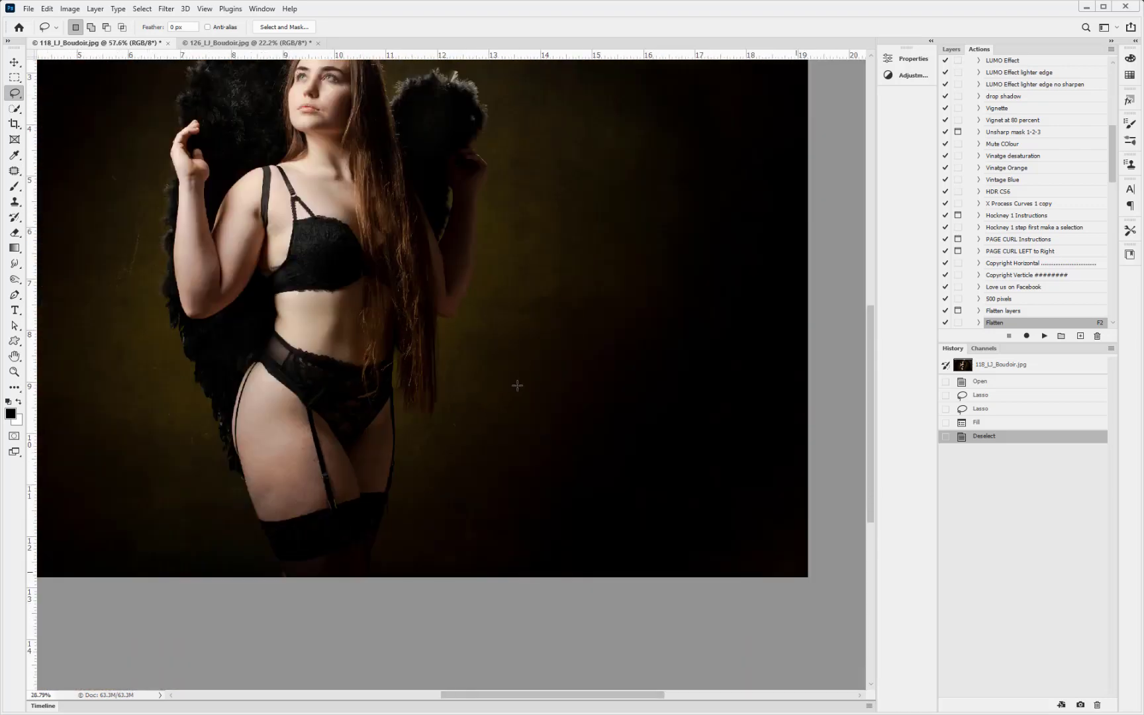
pyautogui.scroll(-1, 517, 385)
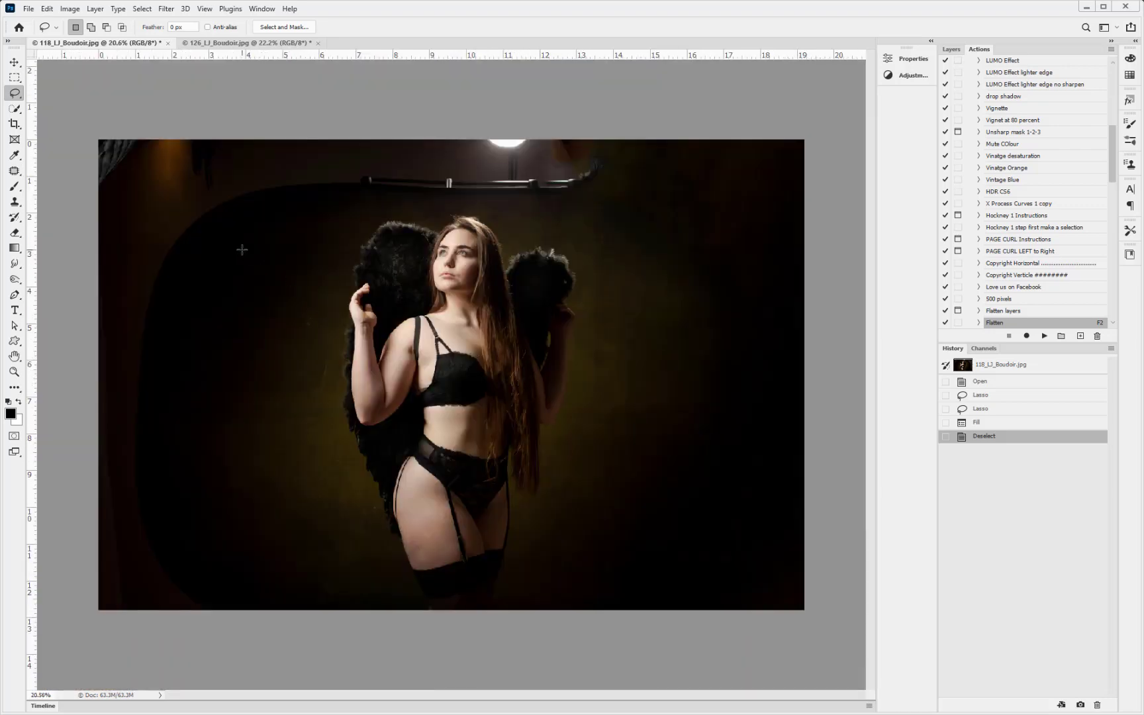
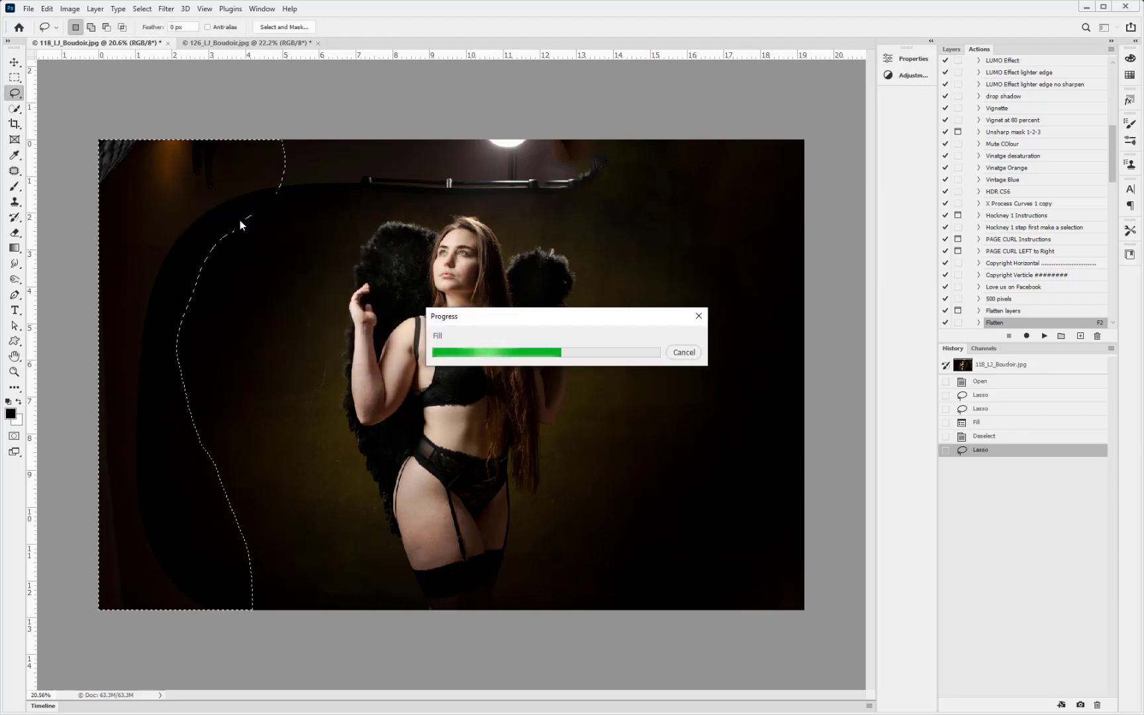
pyautogui.hotkey('ctrl', 'd')
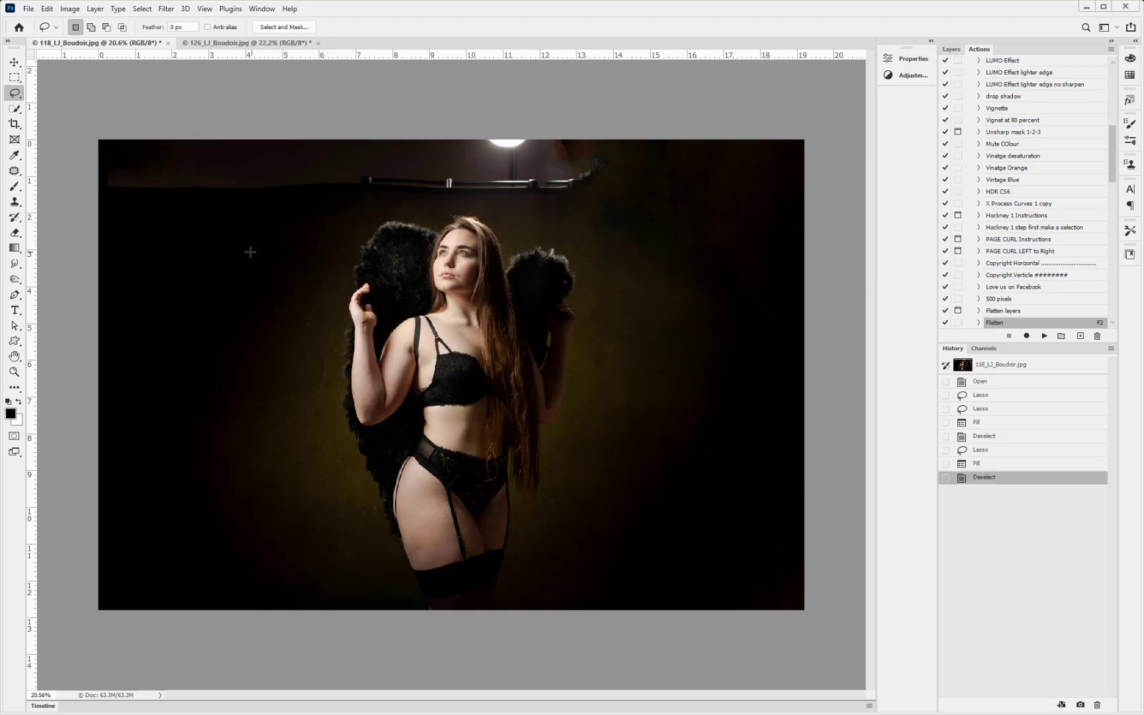
# - Lasso the leftover studio strip in the photo's upper-left corner and patch it with the dark backdrop just below, removing the selection at the end
pyautogui.scroll(3, 163, 210)
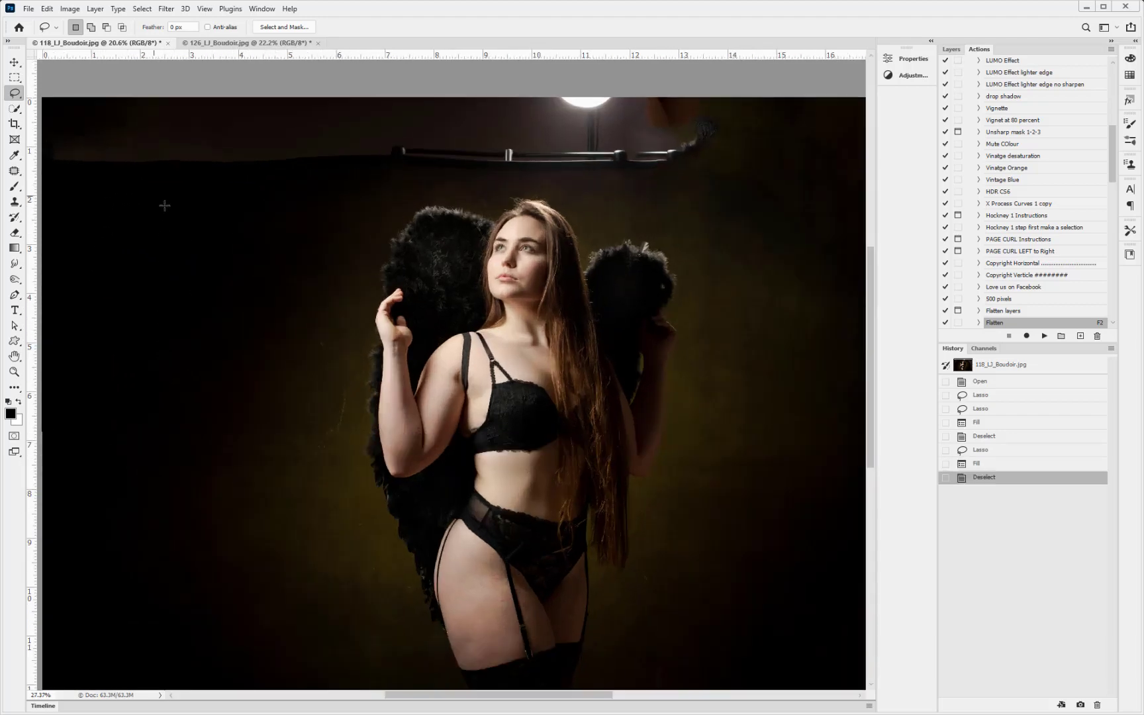
pyautogui.scroll(-1, 165, 206)
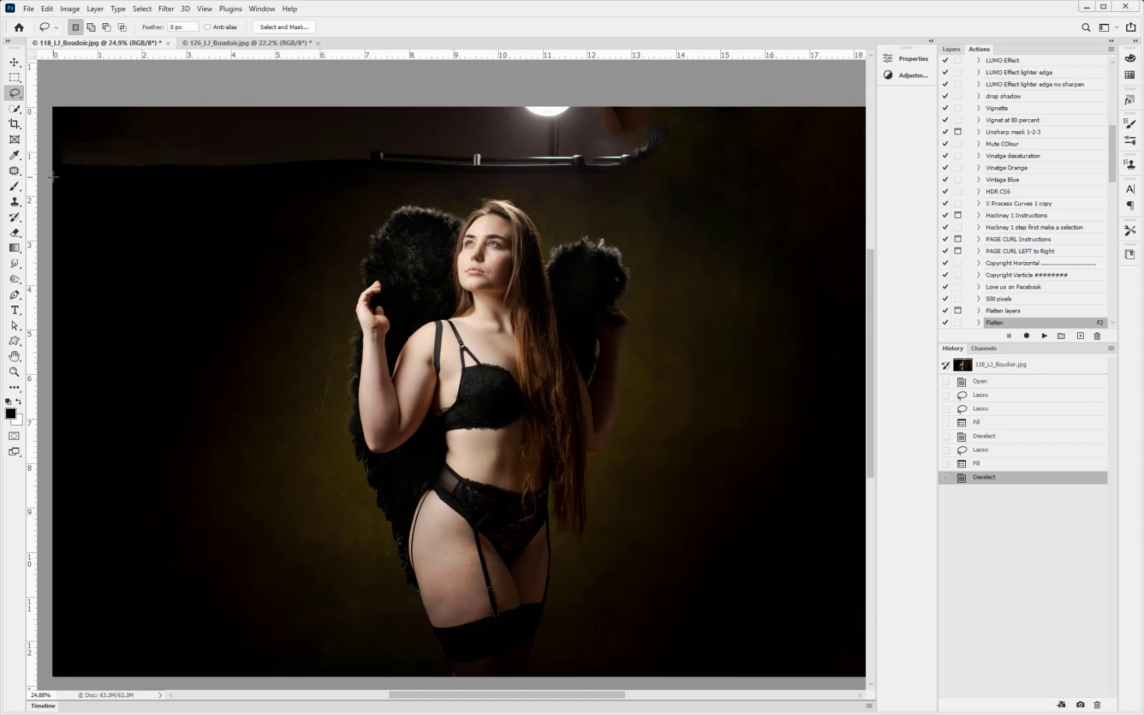
pyautogui.moveTo(53, 177)
pyautogui.mouseDown()
pyautogui.moveTo(189, 180)
pyautogui.moveTo(316, 156)
pyautogui.moveTo(314, 104)
pyautogui.moveTo(182, 88)
pyautogui.moveTo(30, 103)
pyautogui.mouseUp()
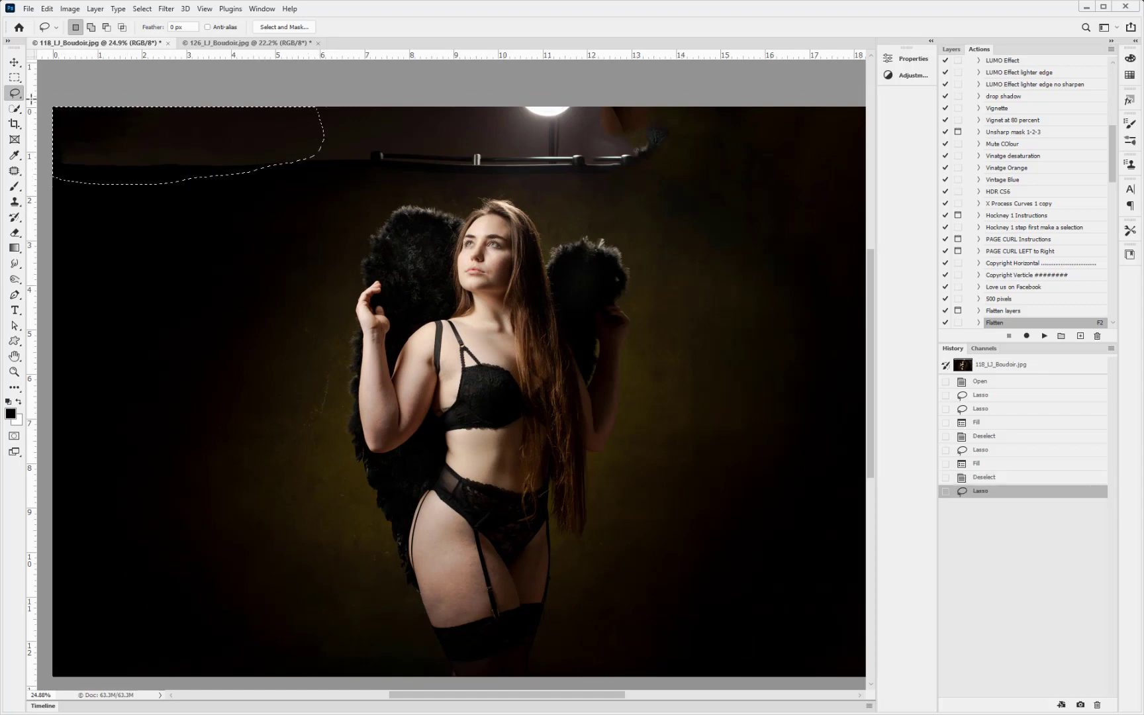
pyautogui.click(14, 170)
pyautogui.moveTo(223, 163); pyautogui.dragTo(224, 268)
pyautogui.hotkey('ctrl', 'd')
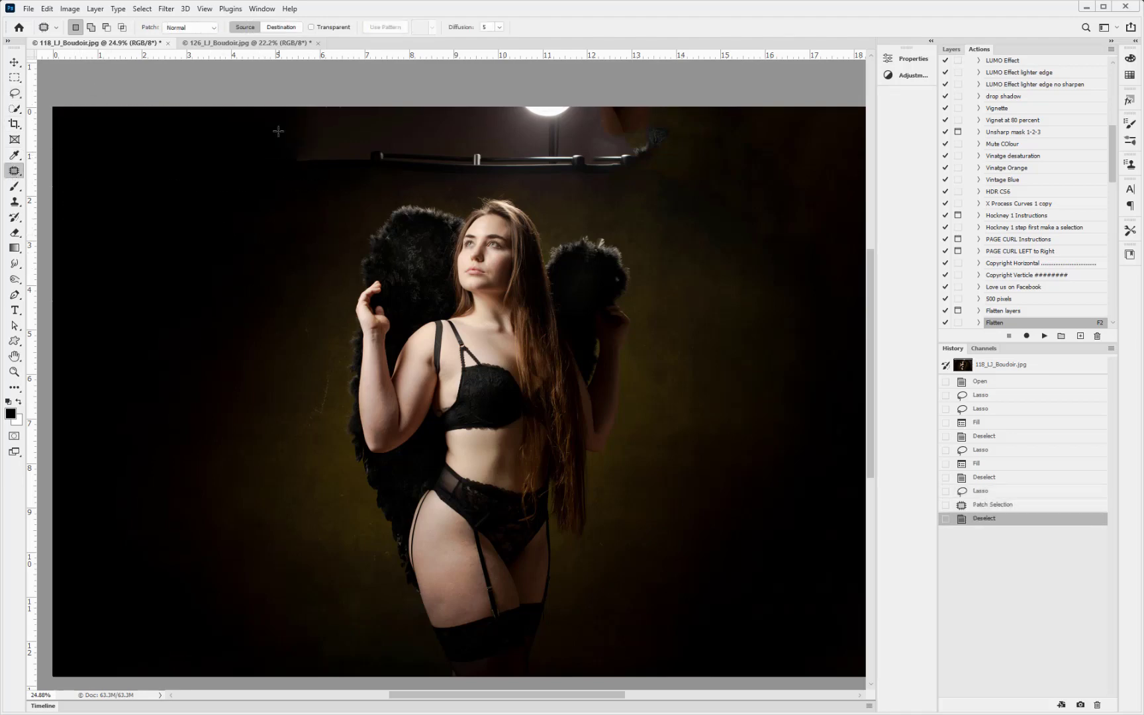
# - Patch away the lamp and support bar above the model with dark backdrop, clean up the leftover patch beside them, and deselect
pyautogui.moveTo(265, 106)
pyautogui.mouseDown()
pyautogui.moveTo(271, 133)
pyautogui.moveTo(305, 162)
pyautogui.moveTo(466, 176)
pyautogui.moveTo(480, 146)
pyautogui.moveTo(461, 96)
pyautogui.moveTo(311, 101)
pyautogui.mouseUp()
pyautogui.moveTo(398, 149); pyautogui.dragTo(248, 210)
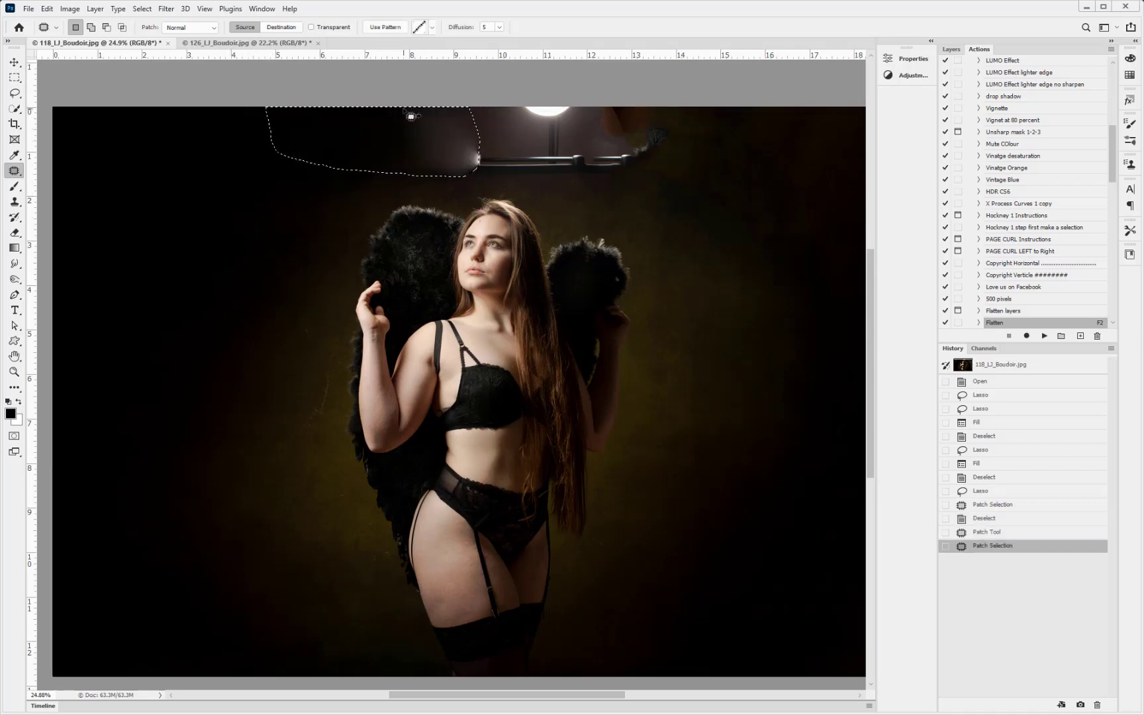
pyautogui.moveTo(657, 165)
pyautogui.mouseDown()
pyautogui.moveTo(661, 114)
pyautogui.moveTo(549, 102)
pyautogui.moveTo(451, 104)
pyautogui.moveTo(397, 121)
pyautogui.moveTo(392, 154)
pyautogui.moveTo(414, 177)
pyautogui.moveTo(451, 185)
pyautogui.moveTo(663, 170)
pyautogui.mouseUp()
pyautogui.moveTo(595, 152); pyautogui.dragTo(315, 171)
pyautogui.click(707, 172)
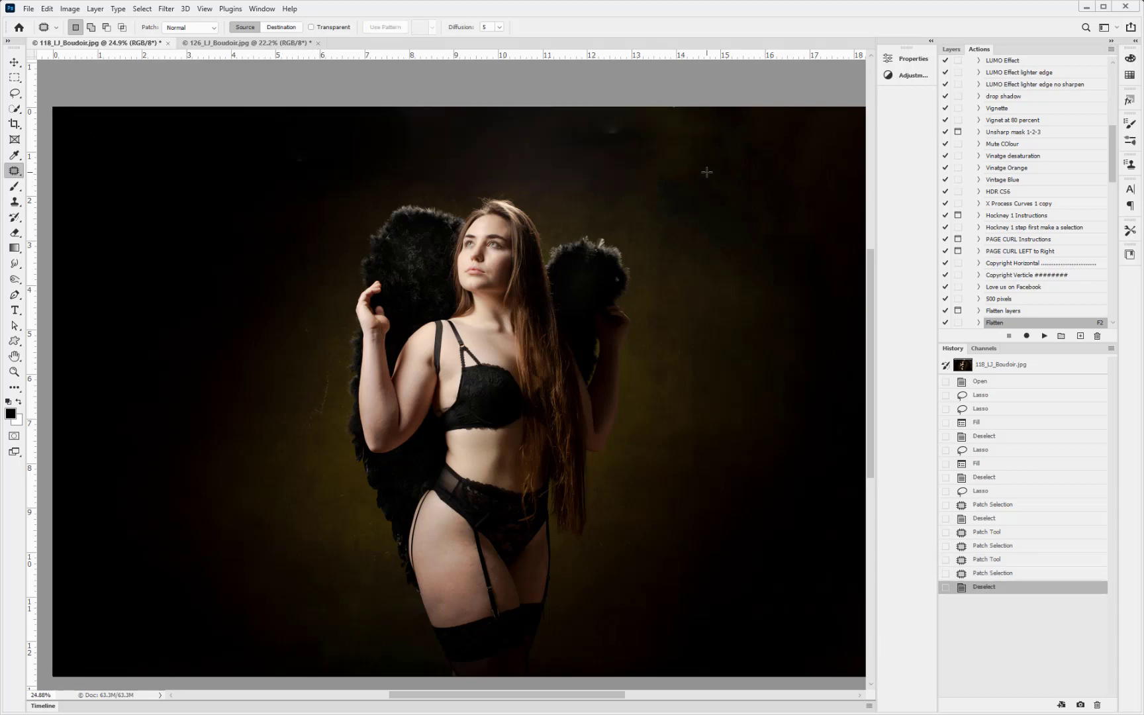
pyautogui.moveTo(628, 115)
pyautogui.mouseDown()
pyautogui.moveTo(577, 128)
pyautogui.moveTo(617, 144)
pyautogui.moveTo(623, 113)
pyautogui.moveTo(699, 173)
pyautogui.mouseUp()
pyautogui.click(592, 148)
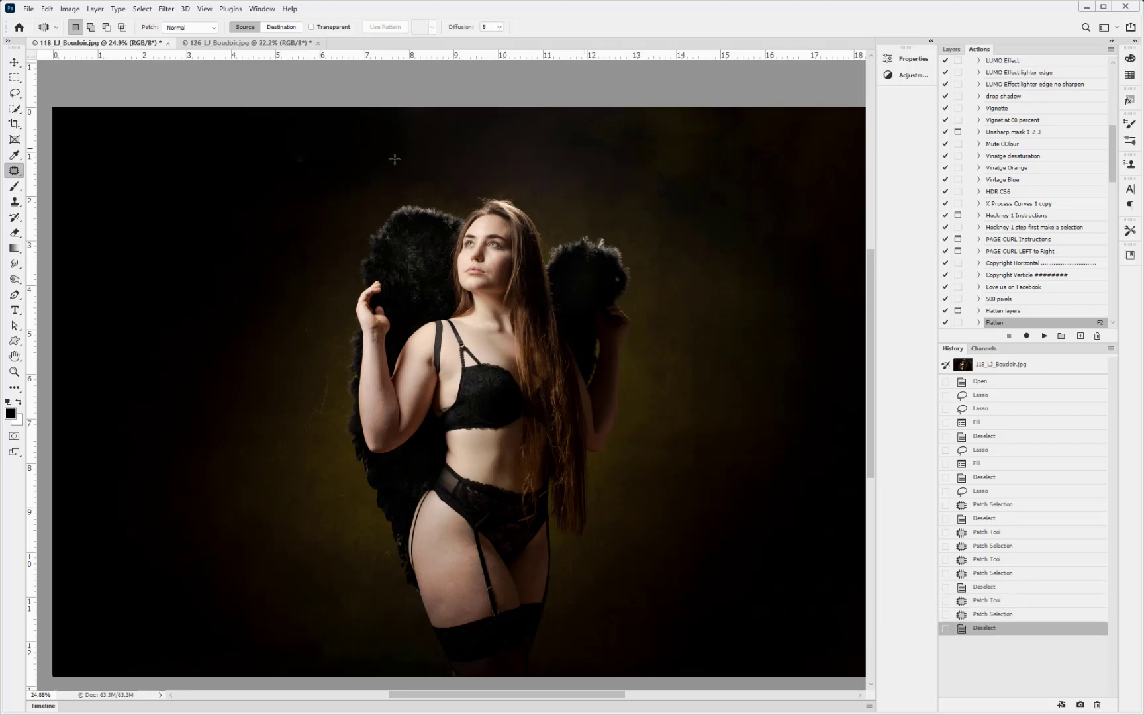
# - Lasso the full-width strip of backdrop above the model, replace it with a Content-Aware fill and deselect
pyautogui.click(15, 94)
pyautogui.moveTo(58, 156)
pyautogui.mouseDown()
pyautogui.moveTo(194, 180)
pyautogui.moveTo(724, 190)
pyautogui.moveTo(851, 172)
pyautogui.moveTo(866, 104)
pyautogui.moveTo(710, 62)
pyautogui.moveTo(99, 59)
pyautogui.mouseUp()
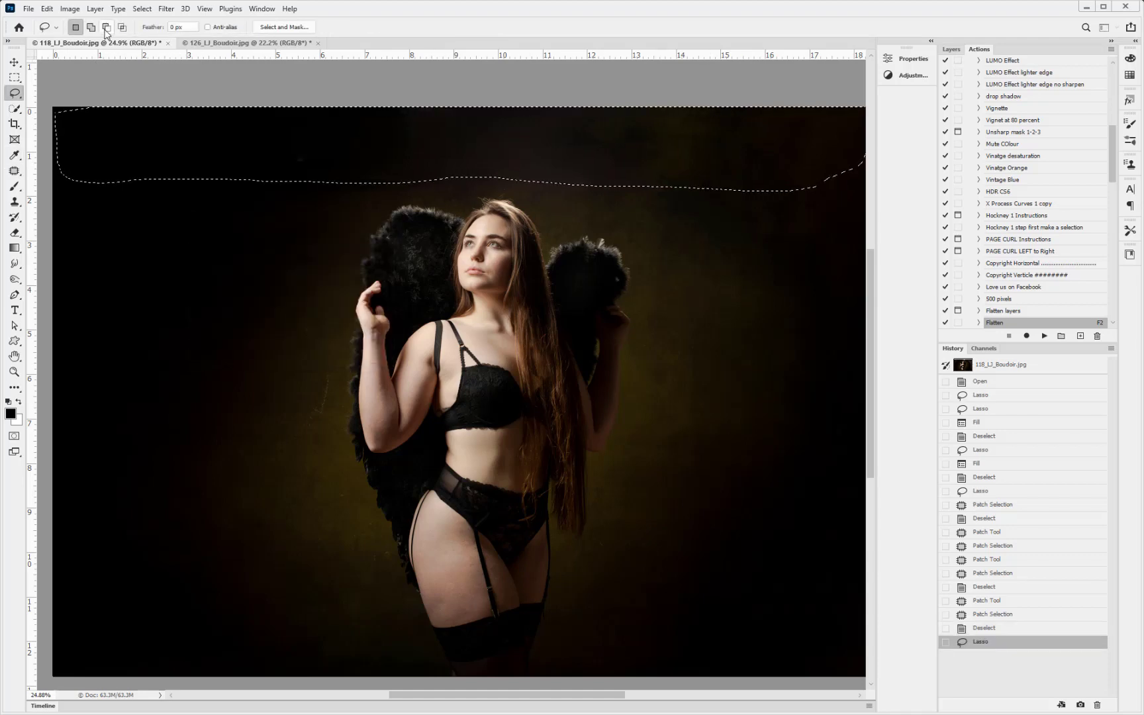
pyautogui.press('Delete')
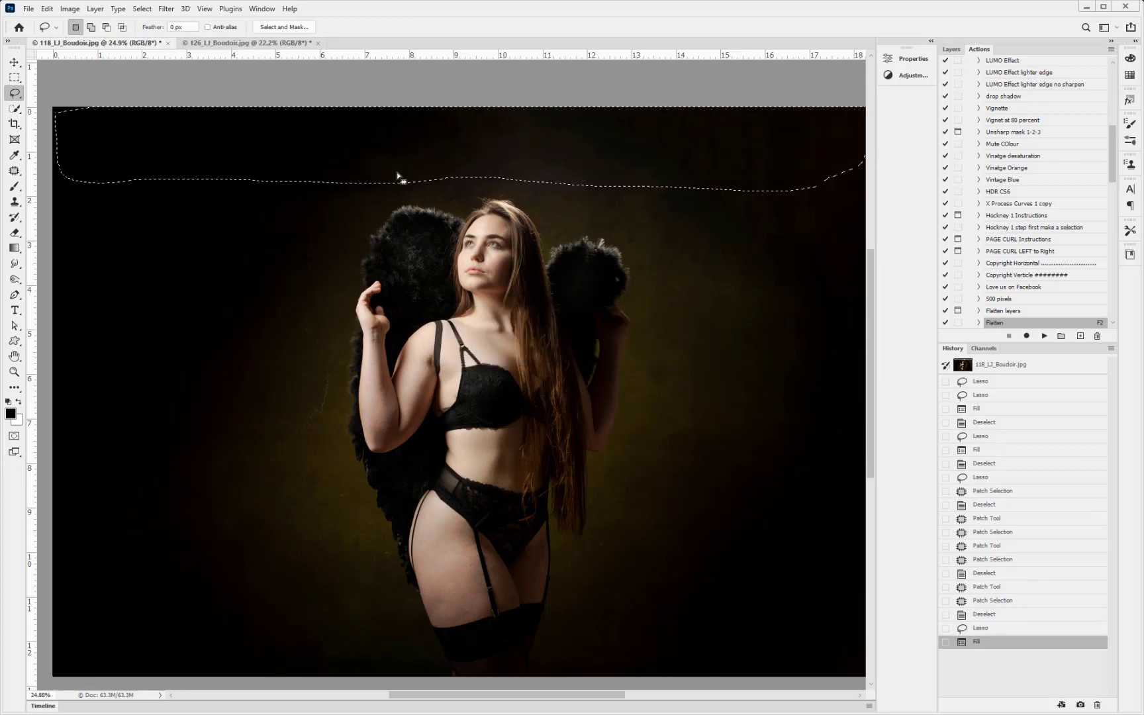
pyautogui.hotkey('ctrl', 'd')
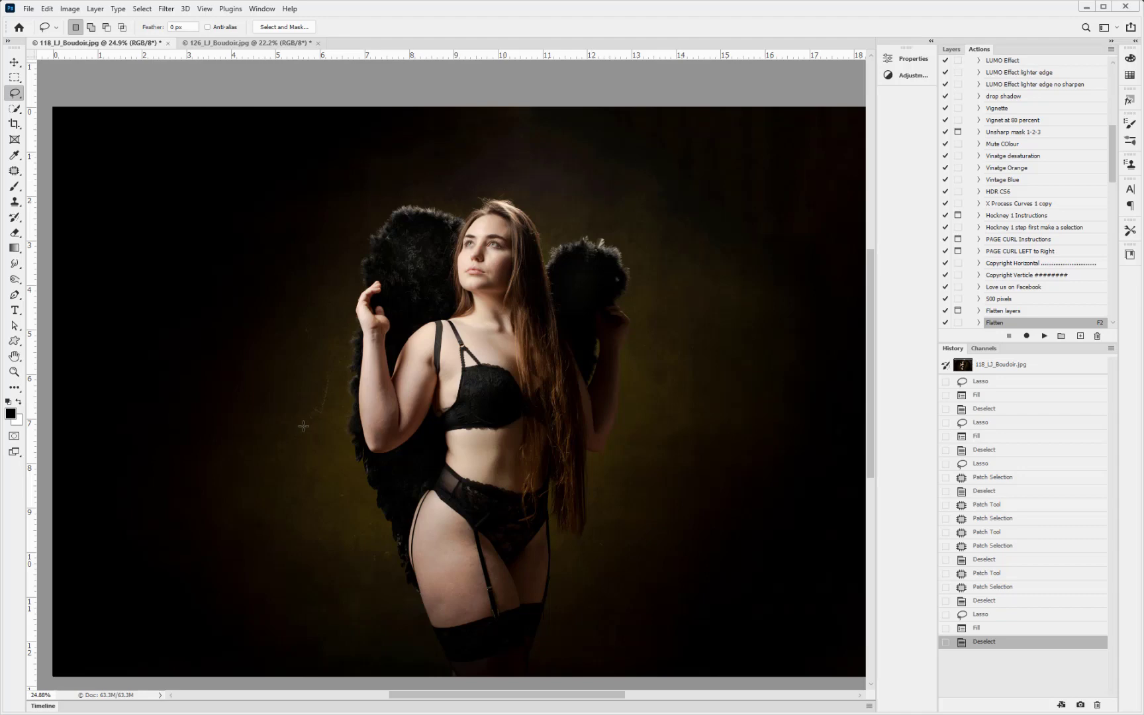
# - Patch the pale crease beside the model's raised arm and the faint mark at its lower end with clean backdrop, leaving nothing selected
pyautogui.scroll(6, 304, 425)
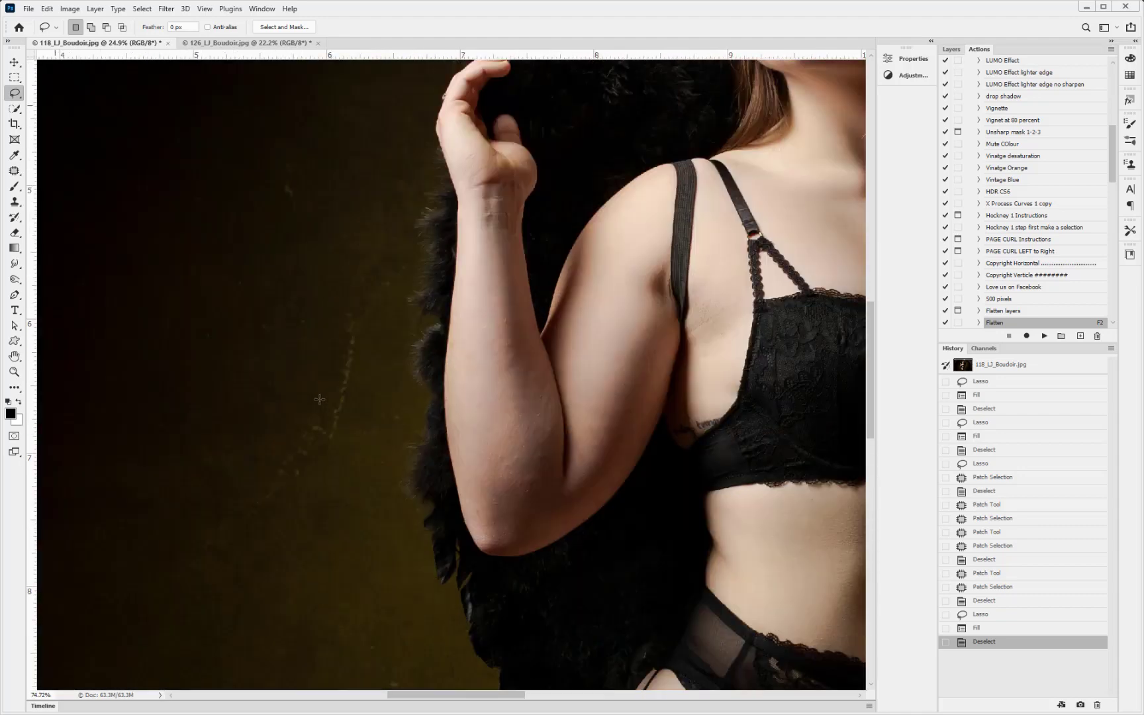
pyautogui.scroll(1, 320, 399)
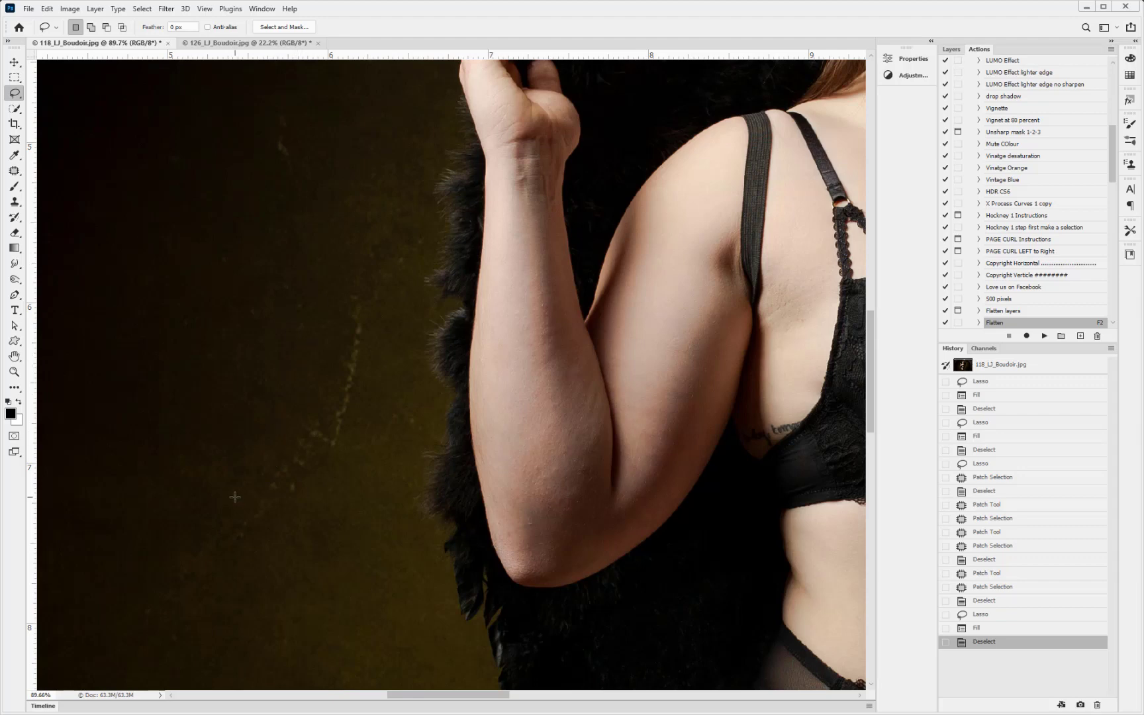
pyautogui.scroll(-1, 235, 497)
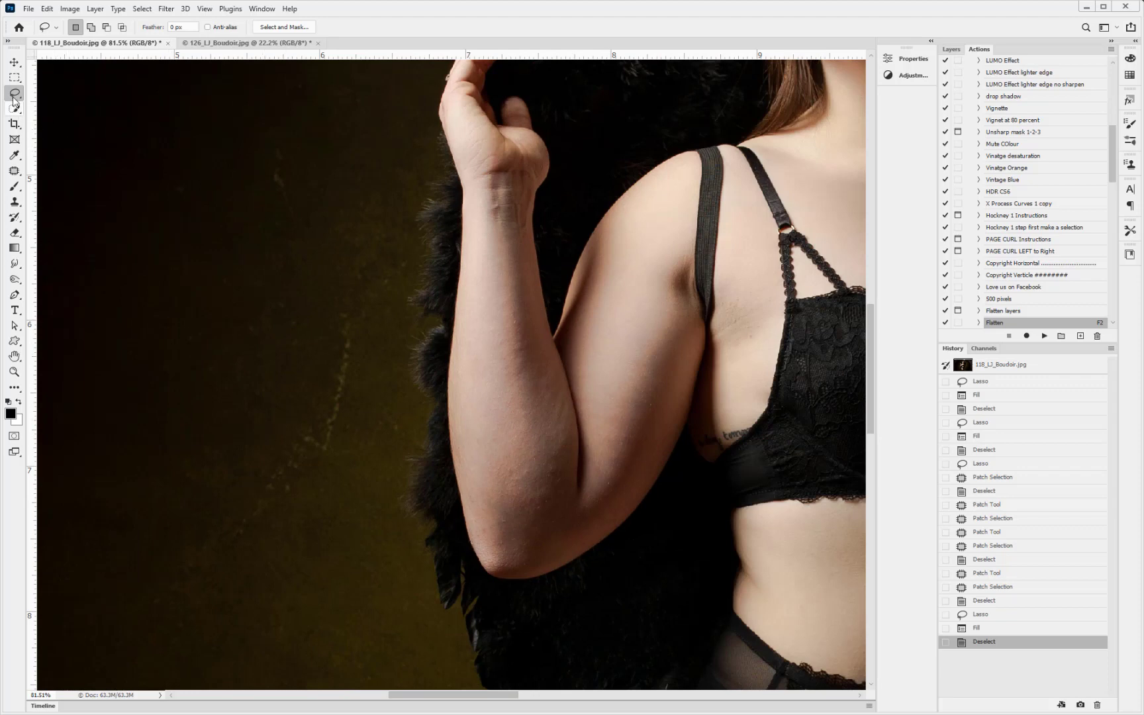
pyautogui.click(14, 172)
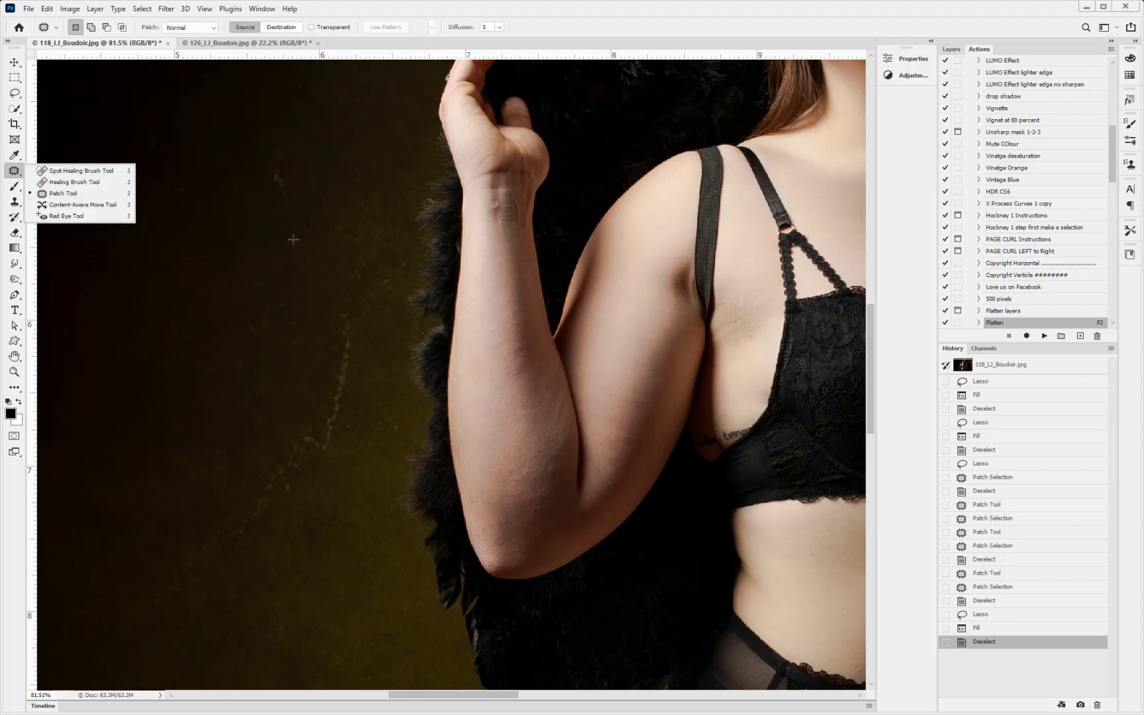
pyautogui.moveTo(337, 331)
pyautogui.mouseDown()
pyautogui.moveTo(317, 402)
pyautogui.moveTo(279, 436)
pyautogui.moveTo(265, 483)
pyautogui.moveTo(277, 511)
pyautogui.moveTo(336, 484)
pyautogui.moveTo(359, 432)
pyautogui.moveTo(361, 307)
pyautogui.mouseUp()
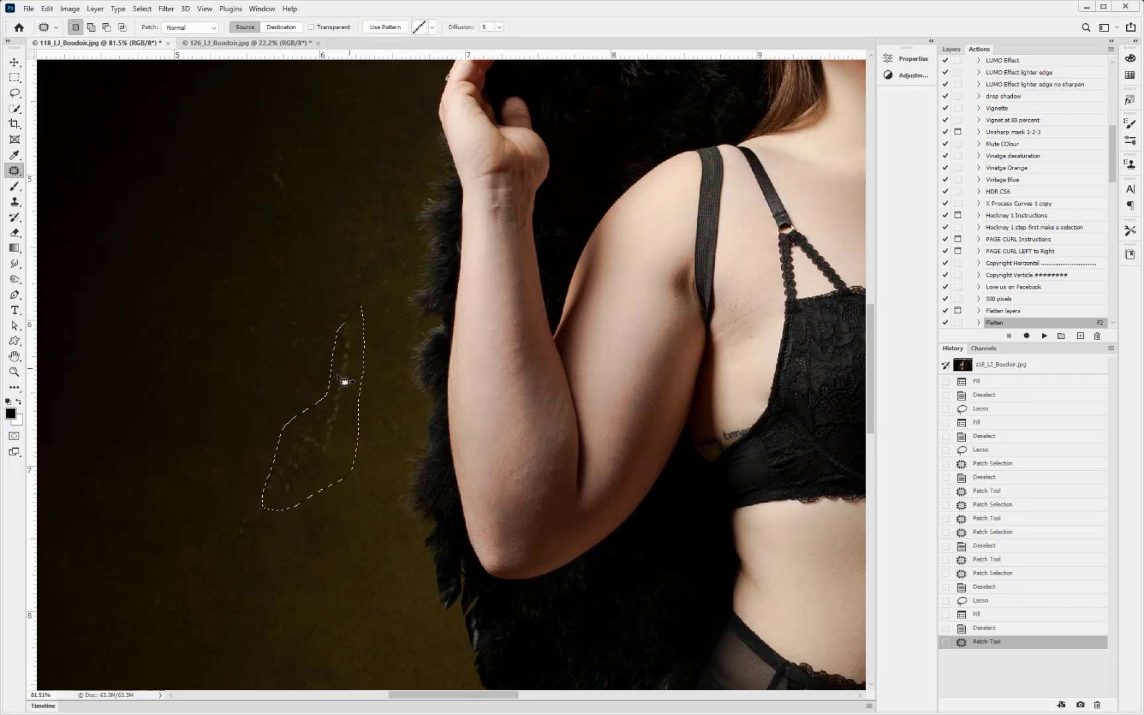
pyautogui.moveTo(355, 382); pyautogui.dragTo(281, 319)
pyautogui.hotkey('ctrl', 'd')
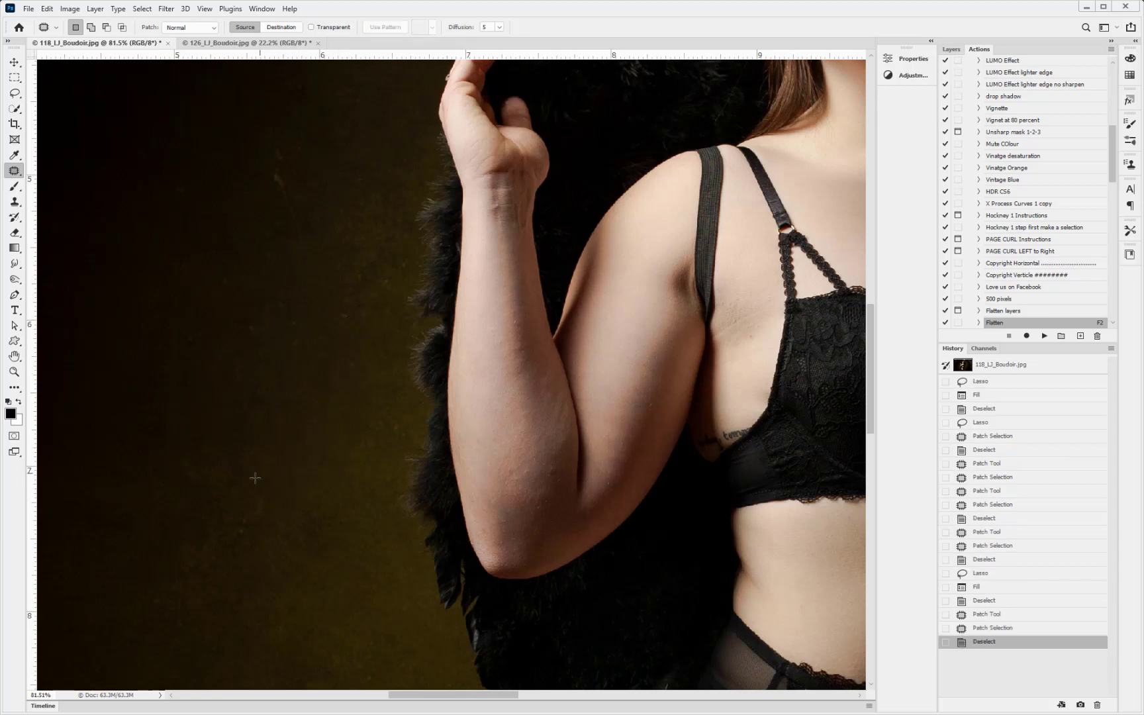
pyautogui.moveTo(250, 491)
pyautogui.mouseDown()
pyautogui.moveTo(176, 547)
pyautogui.moveTo(201, 587)
pyautogui.moveTo(286, 511)
pyautogui.moveTo(268, 496)
pyautogui.mouseUp()
pyautogui.moveTo(241, 449); pyautogui.dragTo(243, 390)
pyautogui.hotkey('ctrl', 'd')
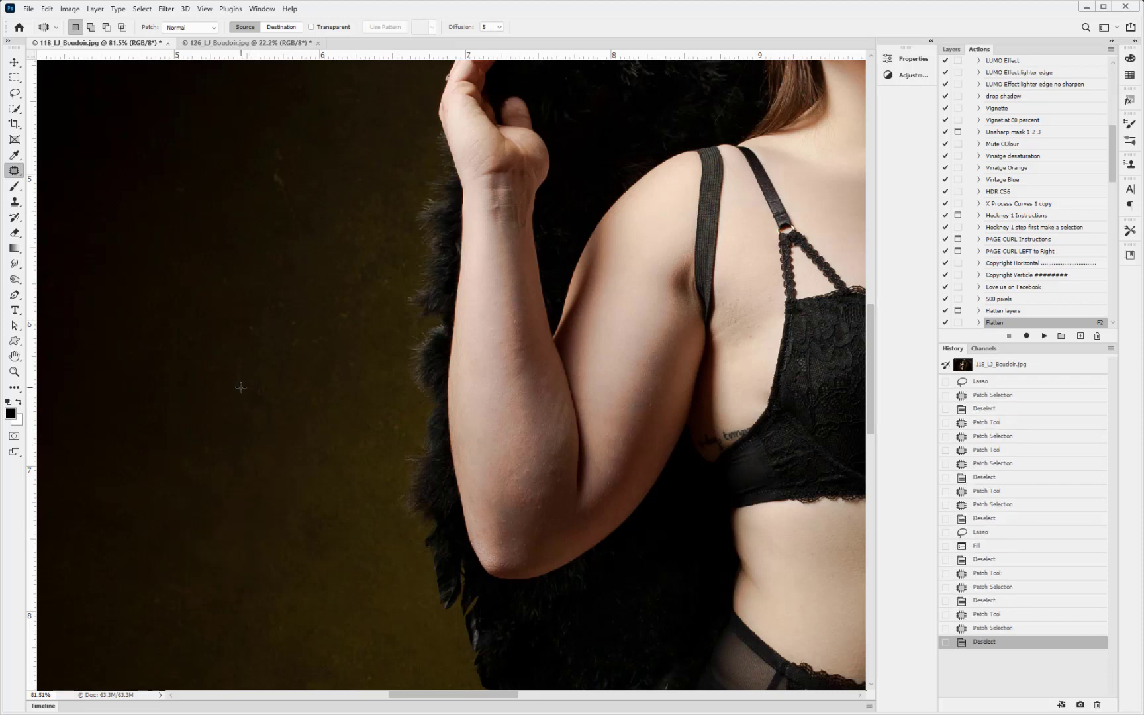
# - Outline the shadow beneath the model's eye nearest the raised hand, try patching it with cheek skin, and undo back to the outline
pyautogui.moveTo(549, 529); pyautogui.dragTo(340, 486)
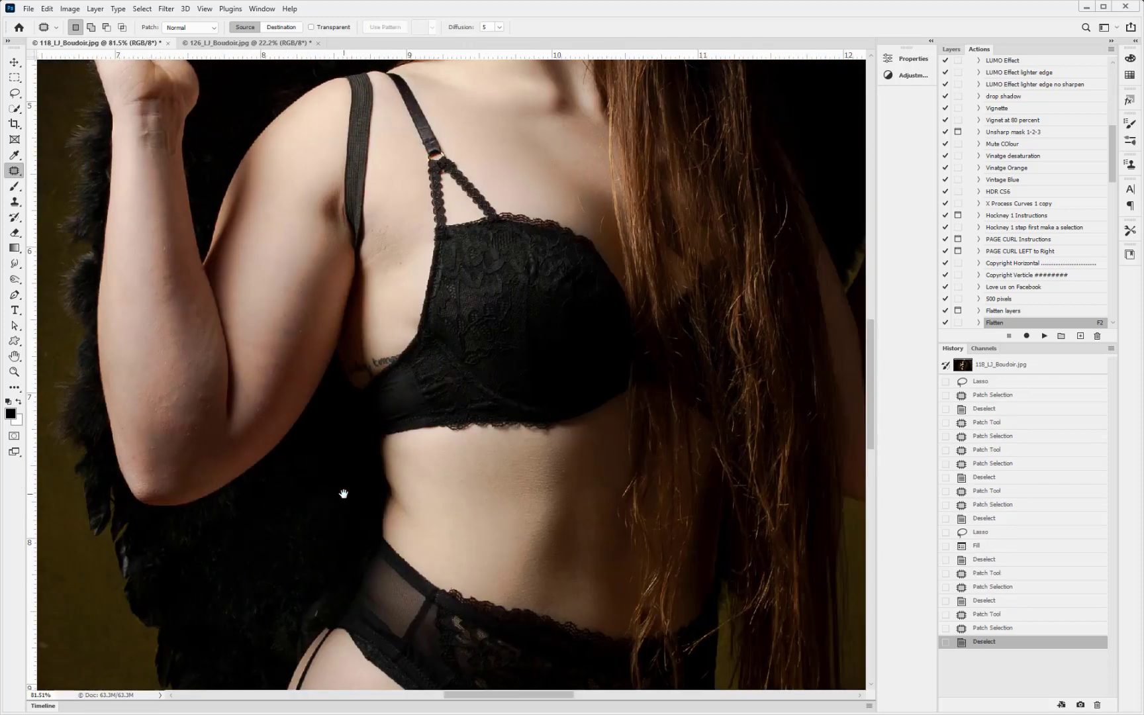
pyautogui.moveTo(581, 281); pyautogui.dragTo(589, 532)
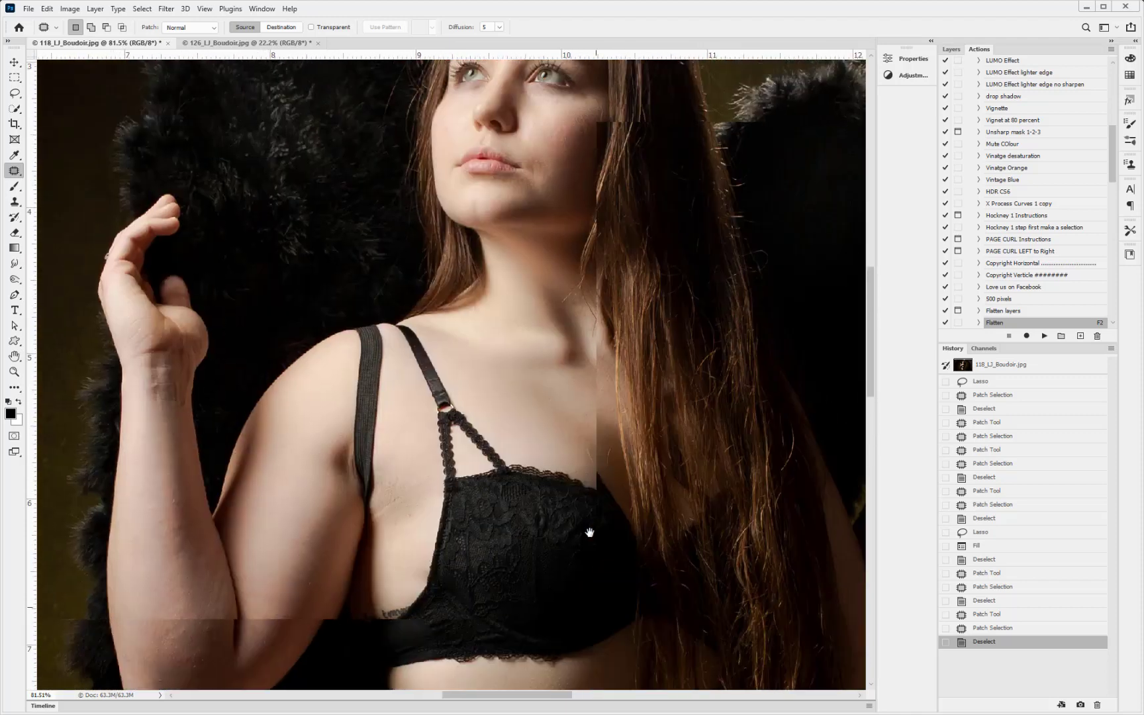
pyautogui.scroll(5, 536, 388)
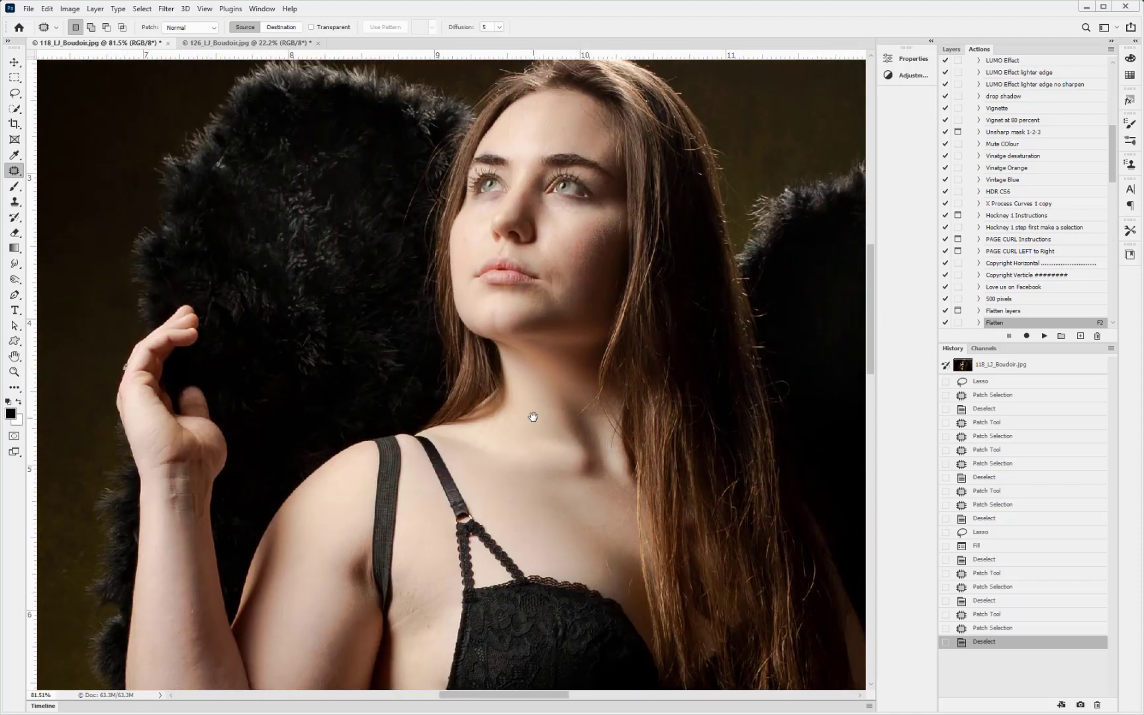
pyautogui.scroll(5, 499, 198)
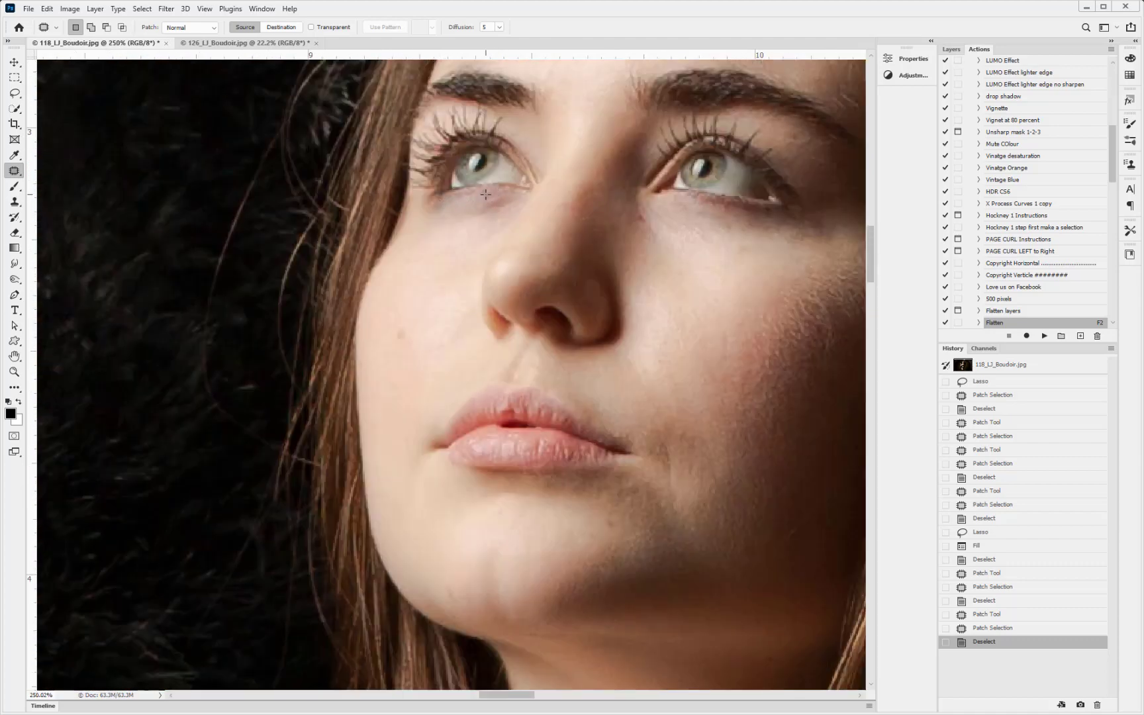
pyautogui.moveTo(522, 194)
pyautogui.mouseDown()
pyautogui.moveTo(447, 224)
pyautogui.moveTo(420, 210)
pyautogui.moveTo(446, 196)
pyautogui.moveTo(458, 202)
pyautogui.moveTo(441, 232)
pyautogui.mouseUp()
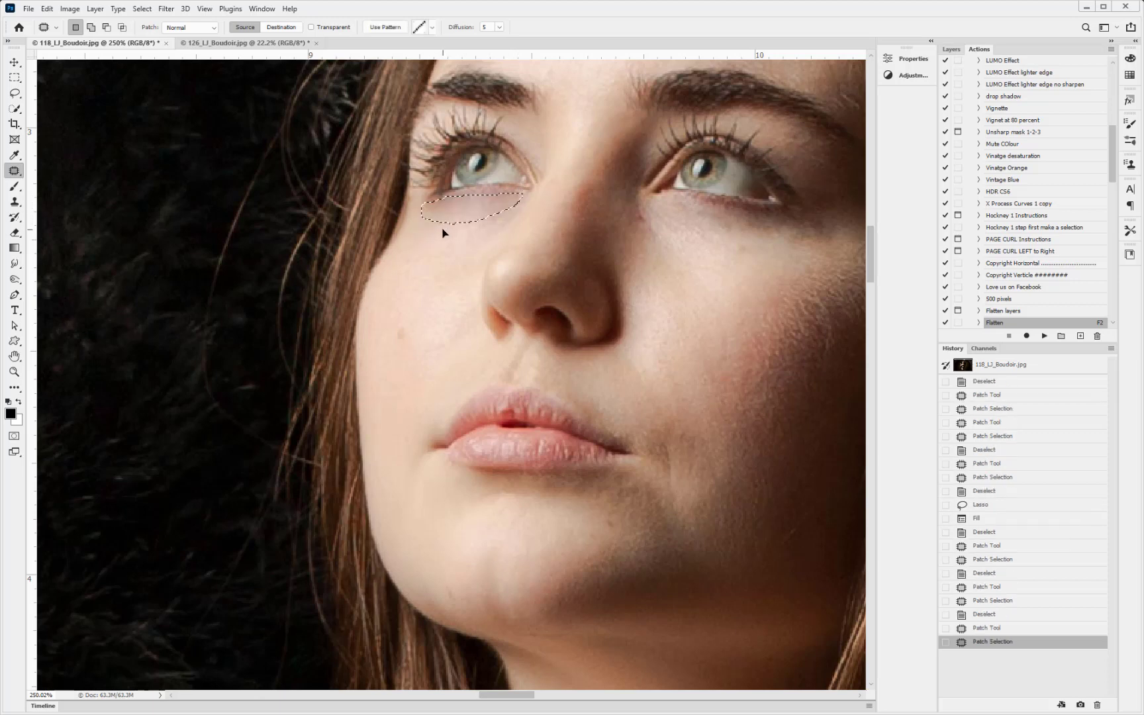
pyautogui.hotkey('ctrl', 'd')
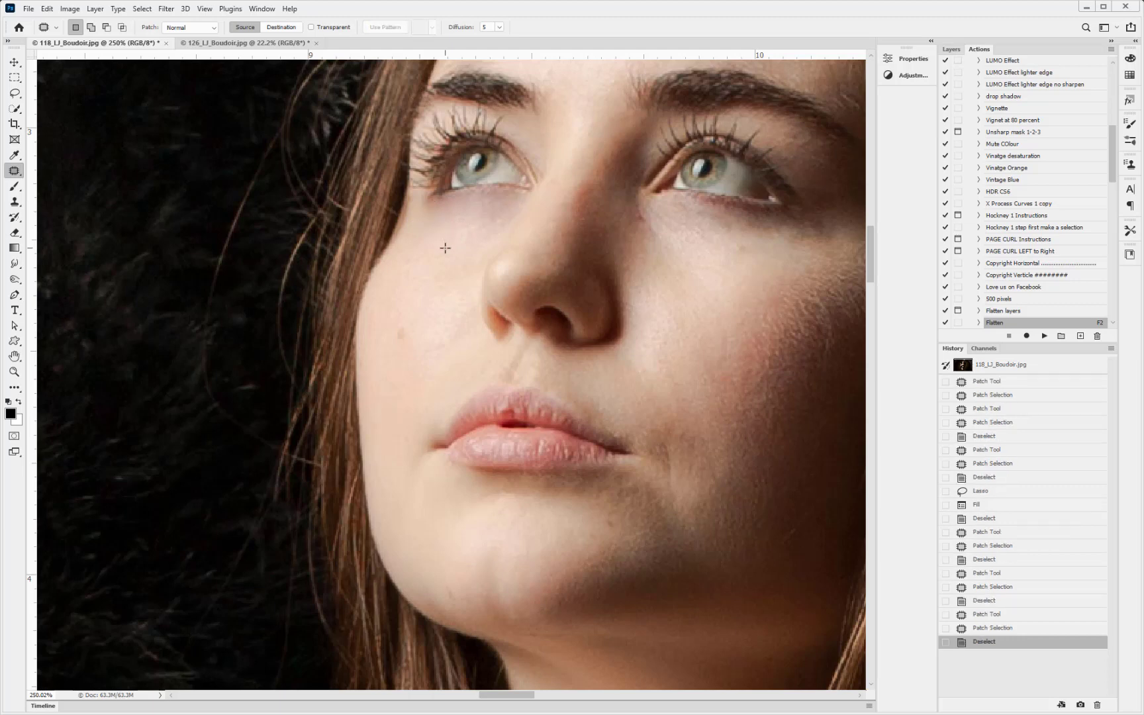
pyautogui.hotkey('ctrl', 'z')
pyautogui.hotkey('ctrl', 'z')
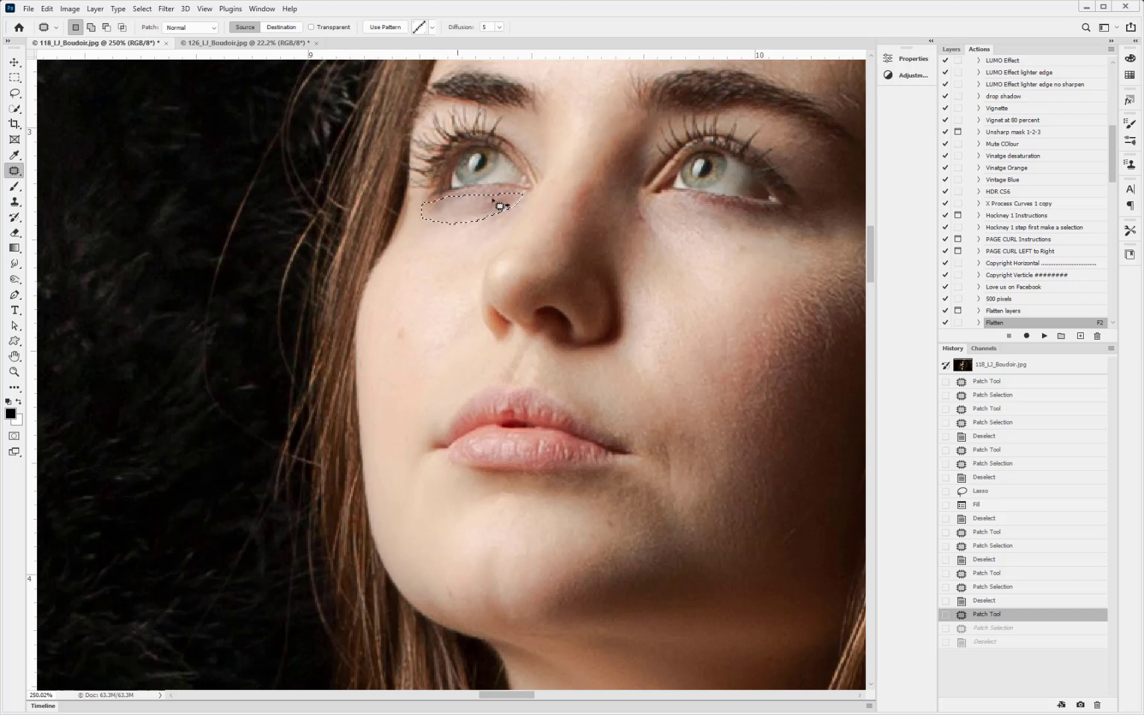
# - Patch the outlined under-eye shadow with the skin just below, fade the patch to 55% opacity and deselect
pyautogui.moveTo(464, 208); pyautogui.dragTo(449, 234)
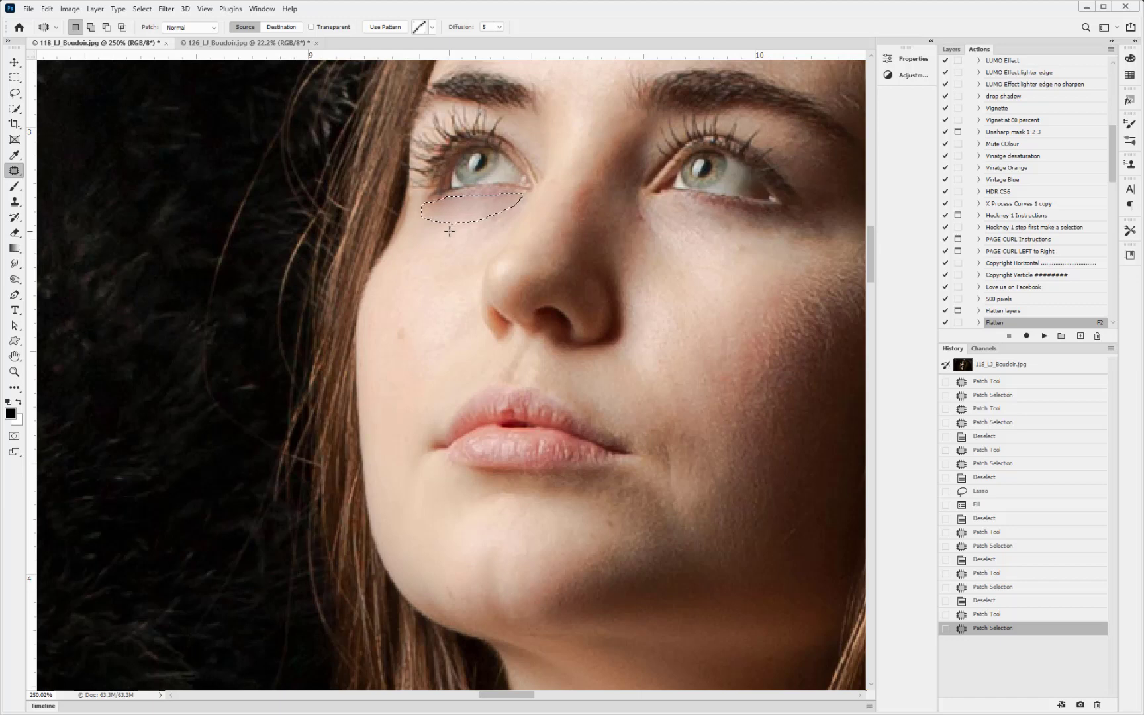
pyautogui.click(46, 8)
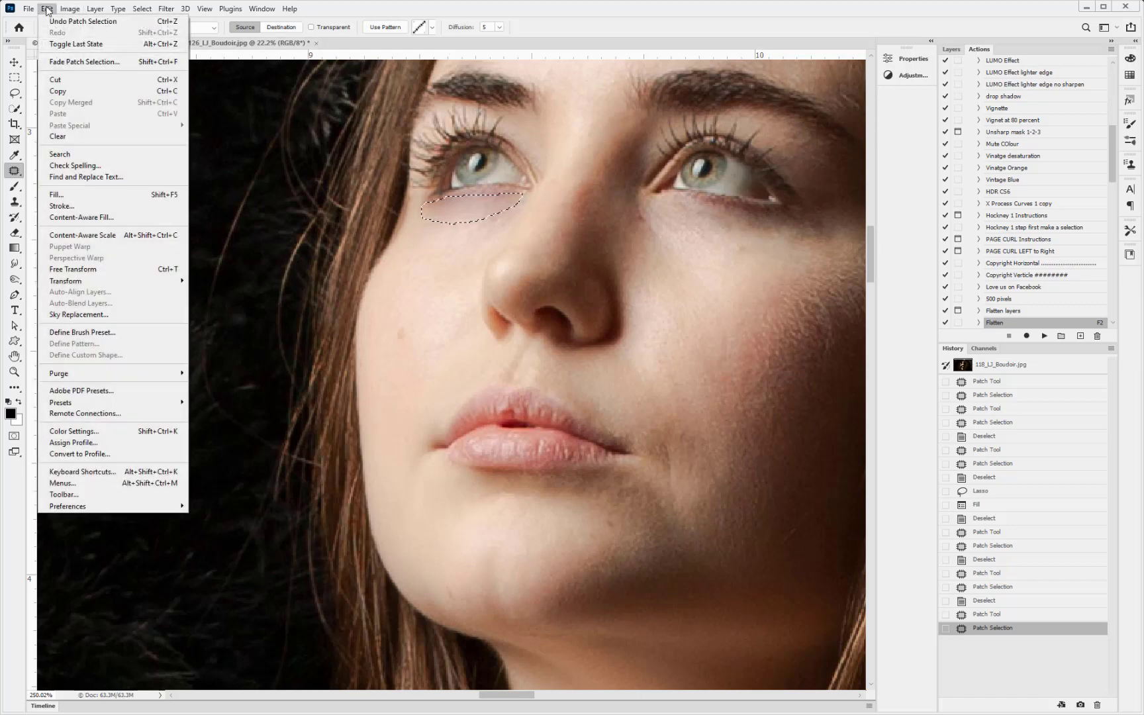
pyautogui.click(56, 64)
pyautogui.moveTo(705, 160); pyautogui.dragTo(671, 163)
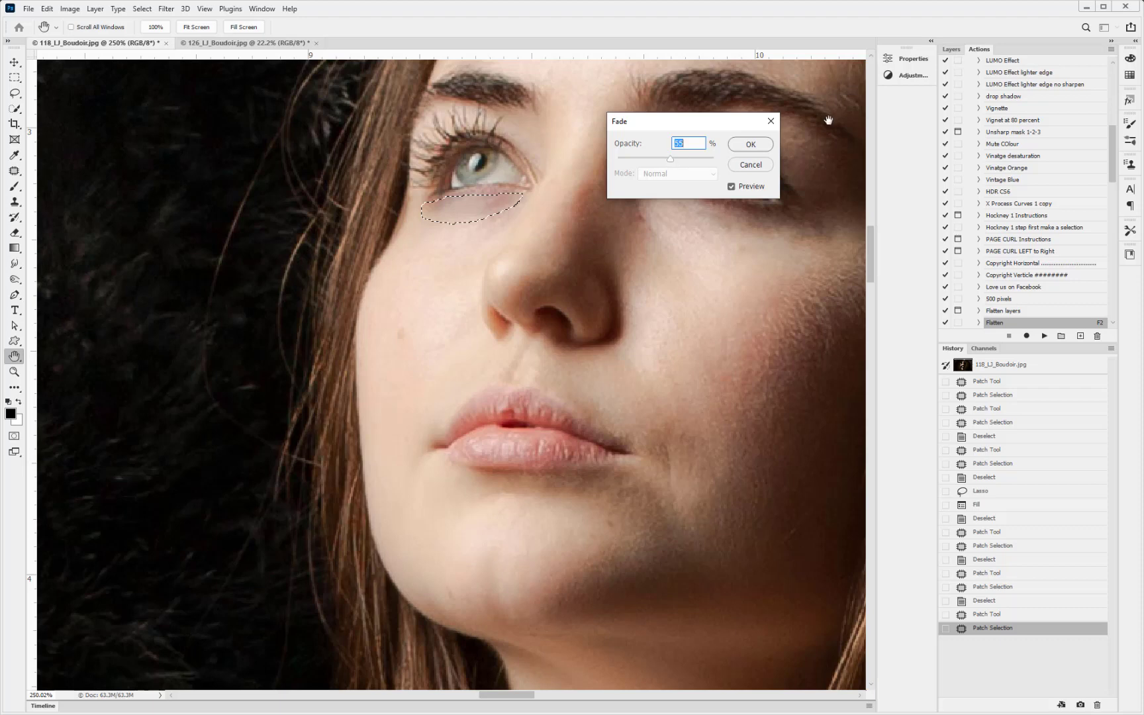
pyautogui.click(761, 147)
pyautogui.hotkey('ctrl', 'd')
# - Duplicate the retouched photo onto a new layer and show the layer stack, undoing and redoing the duplication once
pyautogui.scroll(-1, 540, 225)
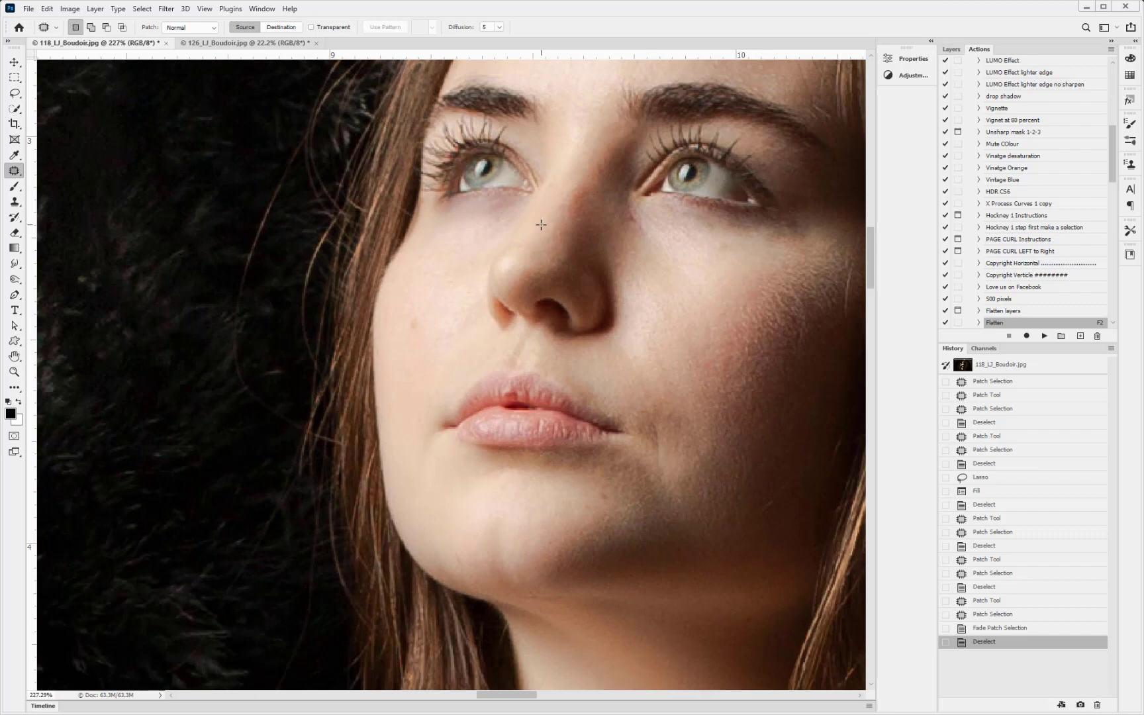
pyautogui.scroll(-6, 541, 226)
pyautogui.scroll(-4, 541, 225)
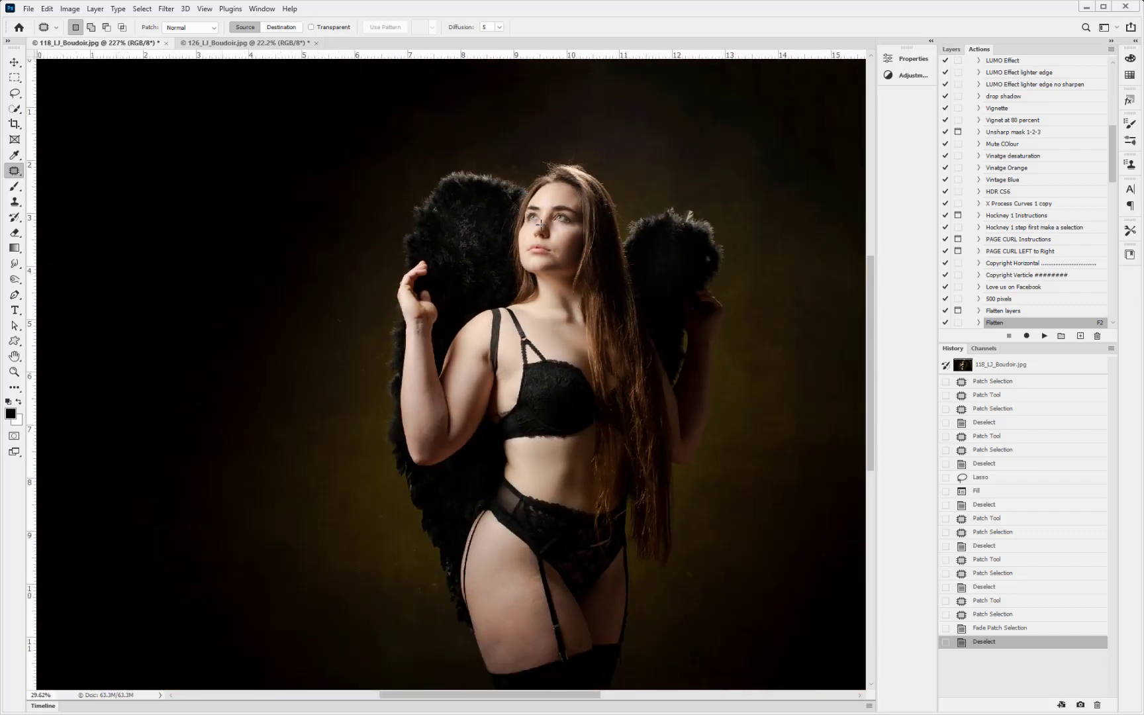
pyautogui.scroll(-2, 541, 225)
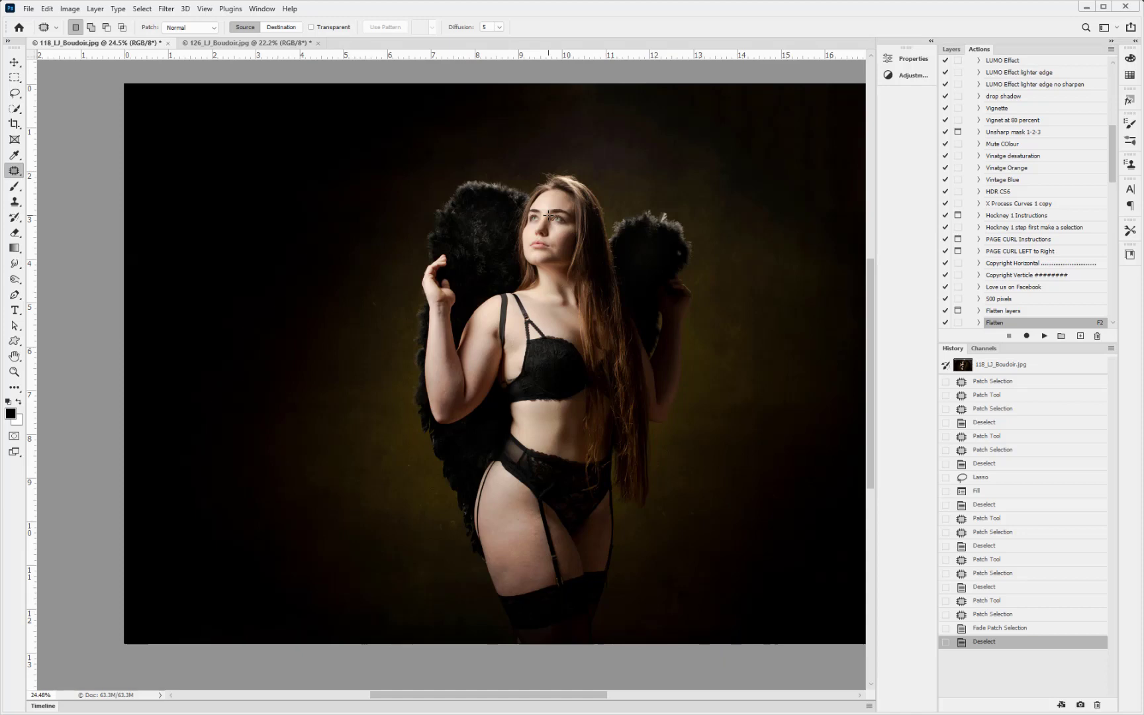
pyautogui.hotkey('ctrl', 'j')
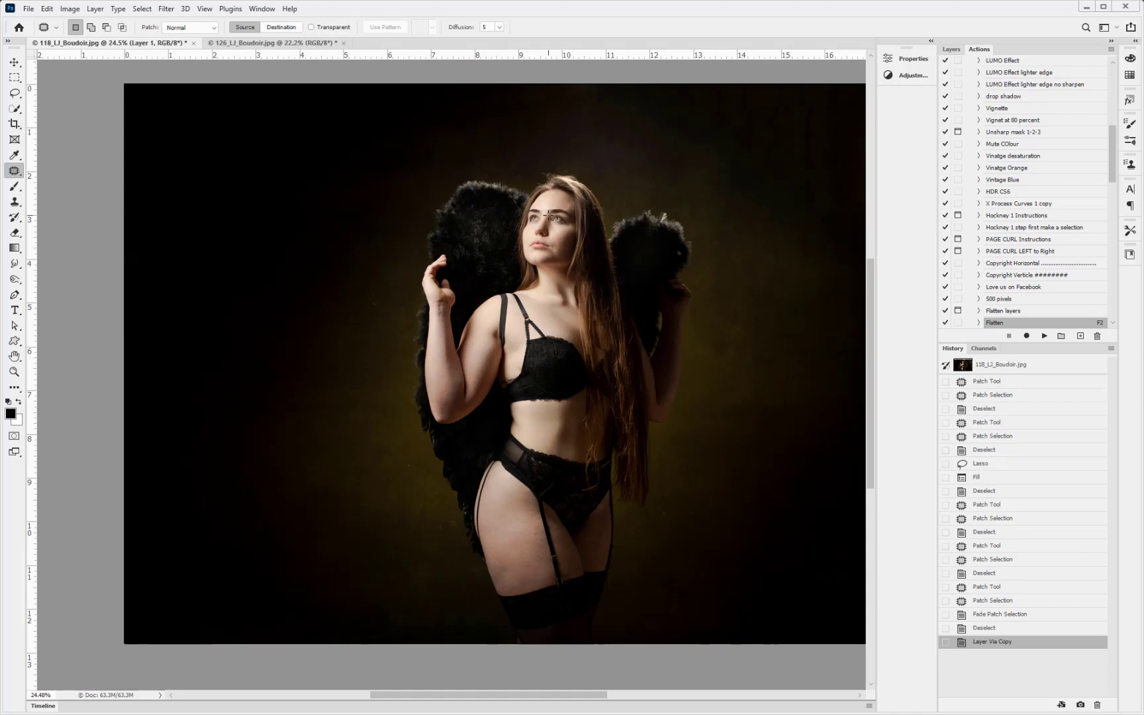
pyautogui.click(954, 49)
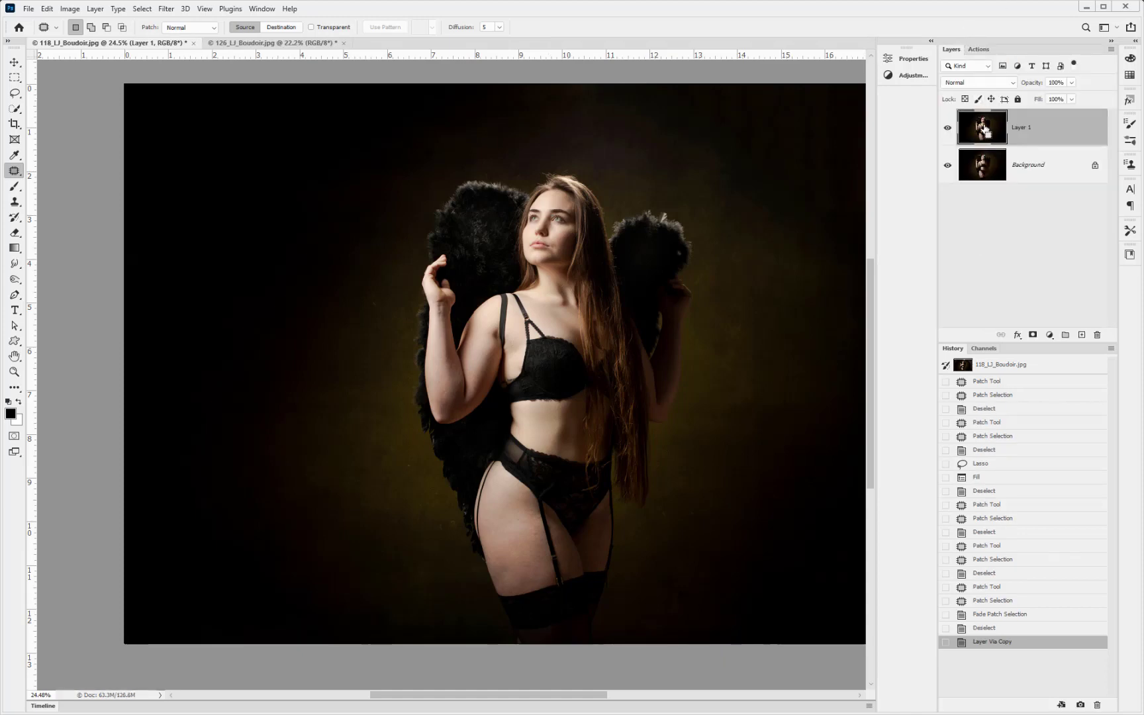
pyautogui.hotkey('ctrl', 'z')
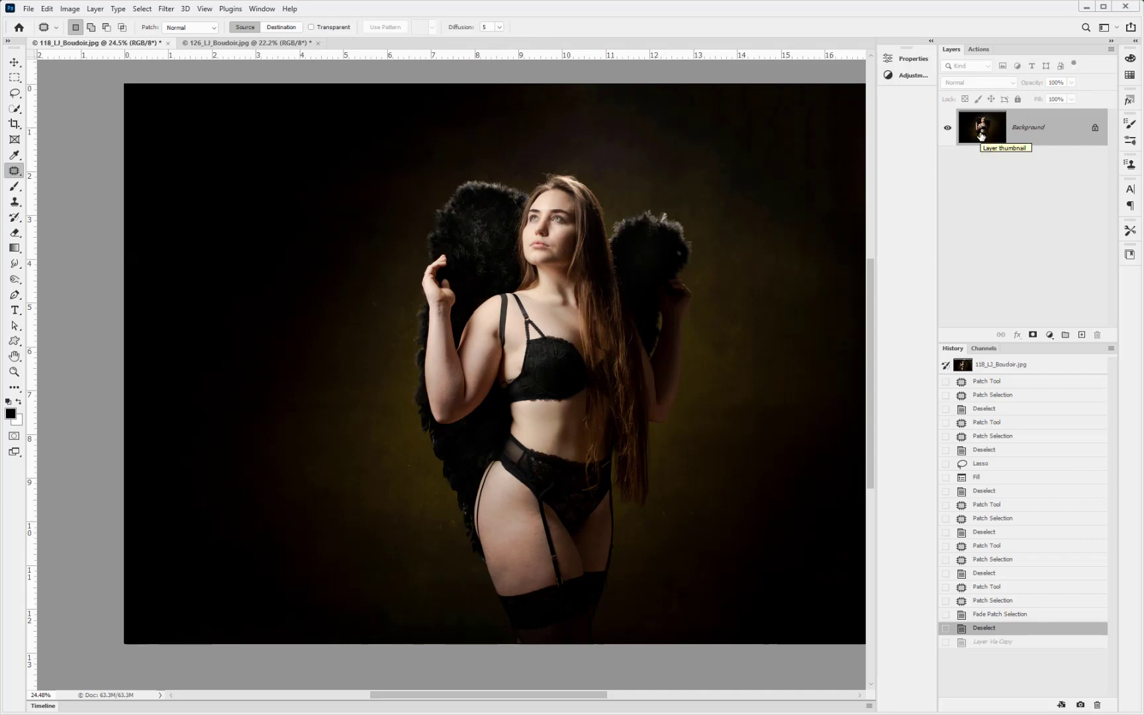
pyautogui.hotkey('ctrl', 'shift', 'z')
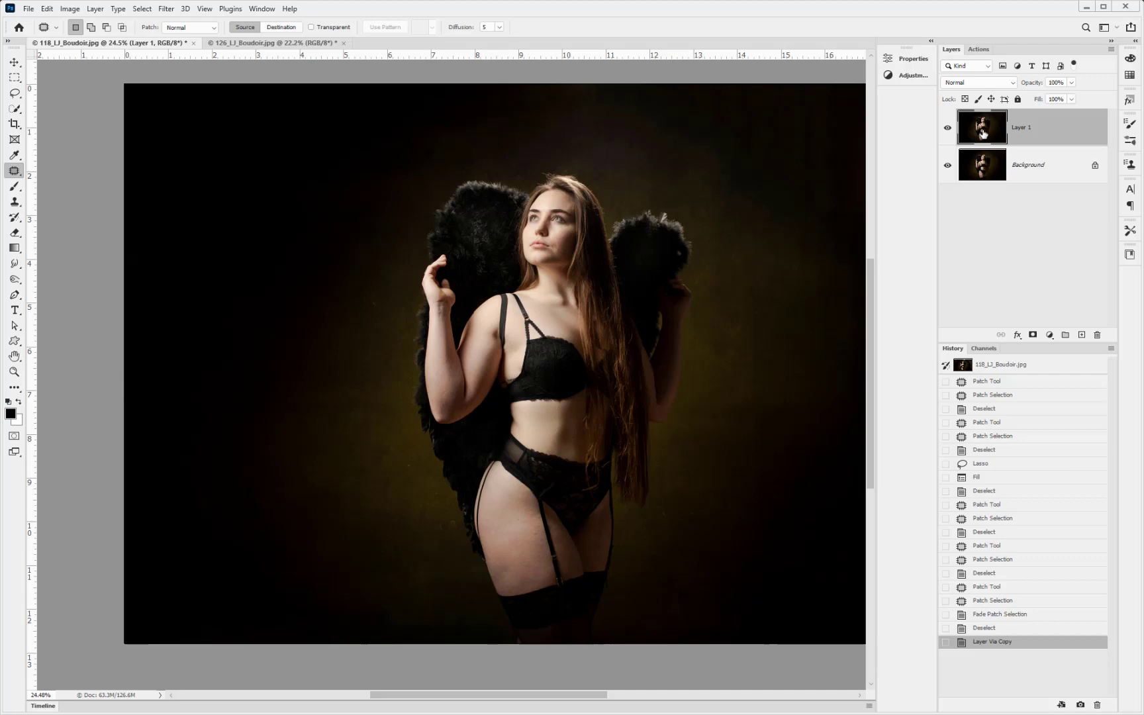
# - Lighten the shadow detail of both black feather wings on Layer 1 using the Dodge tool with a 250-pixel brush
pyautogui.click(15, 281)
pyautogui.rightClick(15, 283)
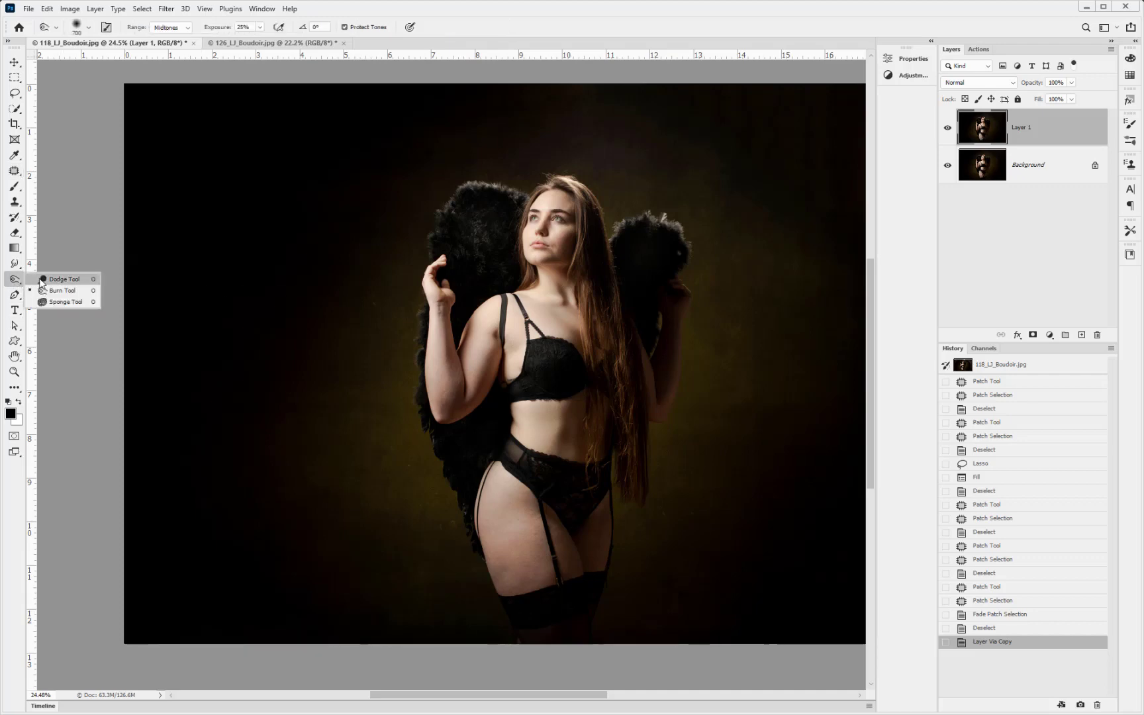
pyautogui.click(41, 281)
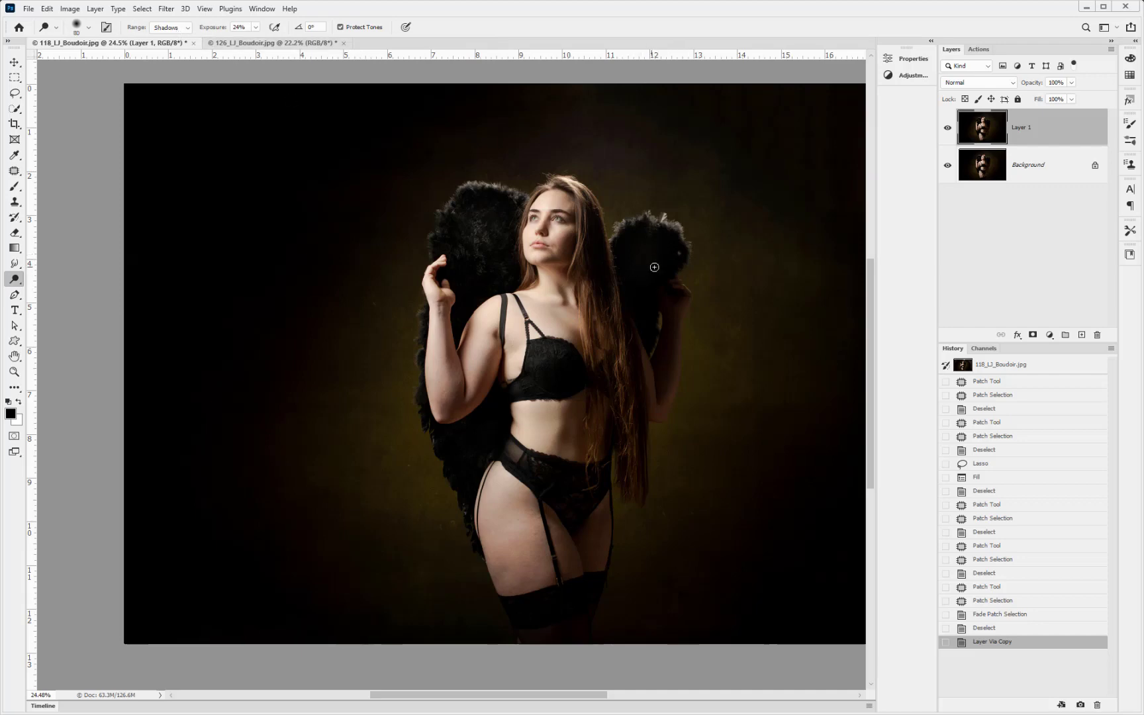
pyautogui.press(']')
pyautogui.press(']')
pyautogui.press(']')
pyautogui.press(']')
pyautogui.moveTo(660, 253); pyautogui.dragTo(634, 317)
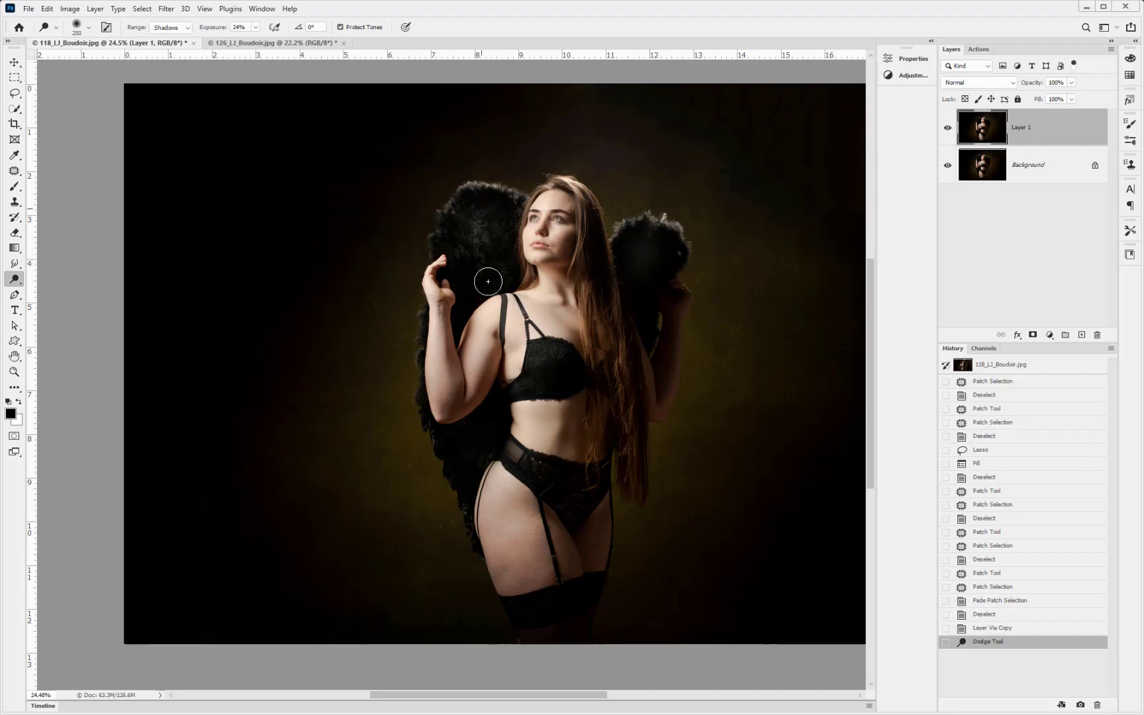
pyautogui.moveTo(467, 219)
pyautogui.mouseDown()
pyautogui.moveTo(463, 259)
pyautogui.moveTo(494, 204)
pyautogui.moveTo(499, 261)
pyautogui.moveTo(500, 218)
pyautogui.moveTo(502, 239)
pyautogui.moveTo(466, 443)
pyautogui.mouseUp()
# - Dodge the black lace bra, and brighten the lace briefs with the brush reduced to 175 pixels
pyautogui.moveTo(542, 358)
pyautogui.mouseDown()
pyautogui.moveTo(546, 384)
pyautogui.moveTo(555, 359)
pyautogui.moveTo(558, 379)
pyautogui.moveTo(535, 388)
pyautogui.moveTo(544, 373)
pyautogui.moveTo(523, 388)
pyautogui.moveTo(555, 359)
pyautogui.moveTo(583, 371)
pyautogui.moveTo(562, 384)
pyautogui.mouseUp()
pyautogui.press('[')
pyautogui.press('[')
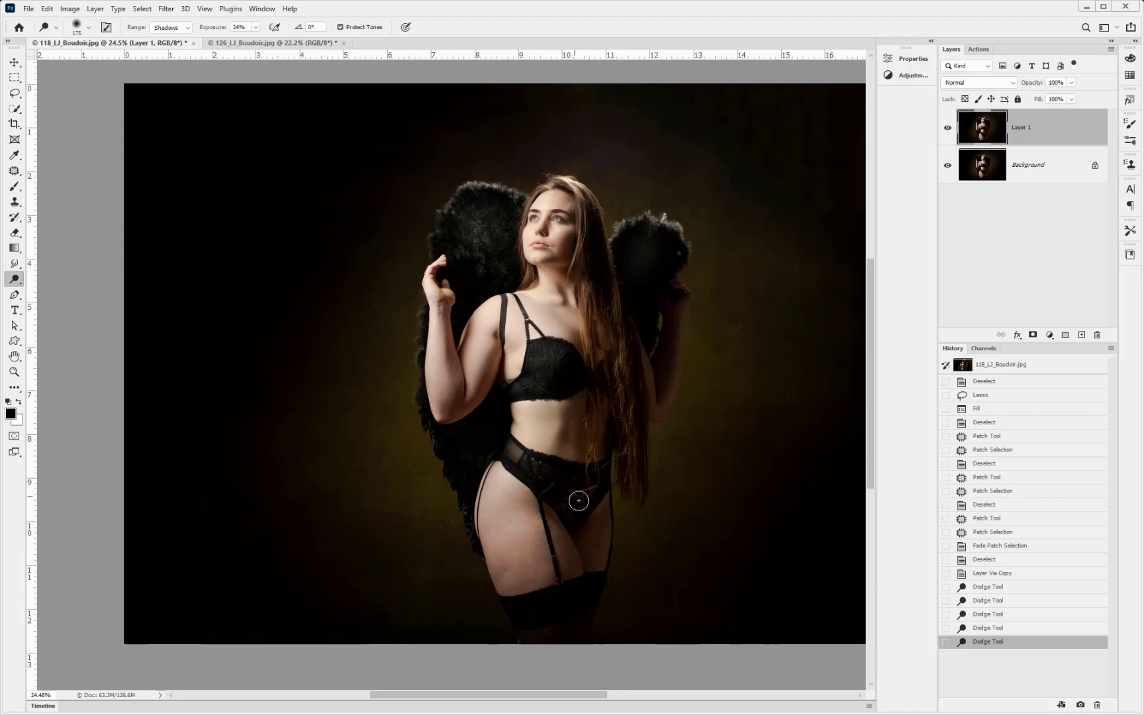
pyautogui.moveTo(579, 505)
pyautogui.mouseDown()
pyautogui.moveTo(533, 465)
pyautogui.moveTo(556, 437)
pyautogui.mouseUp()
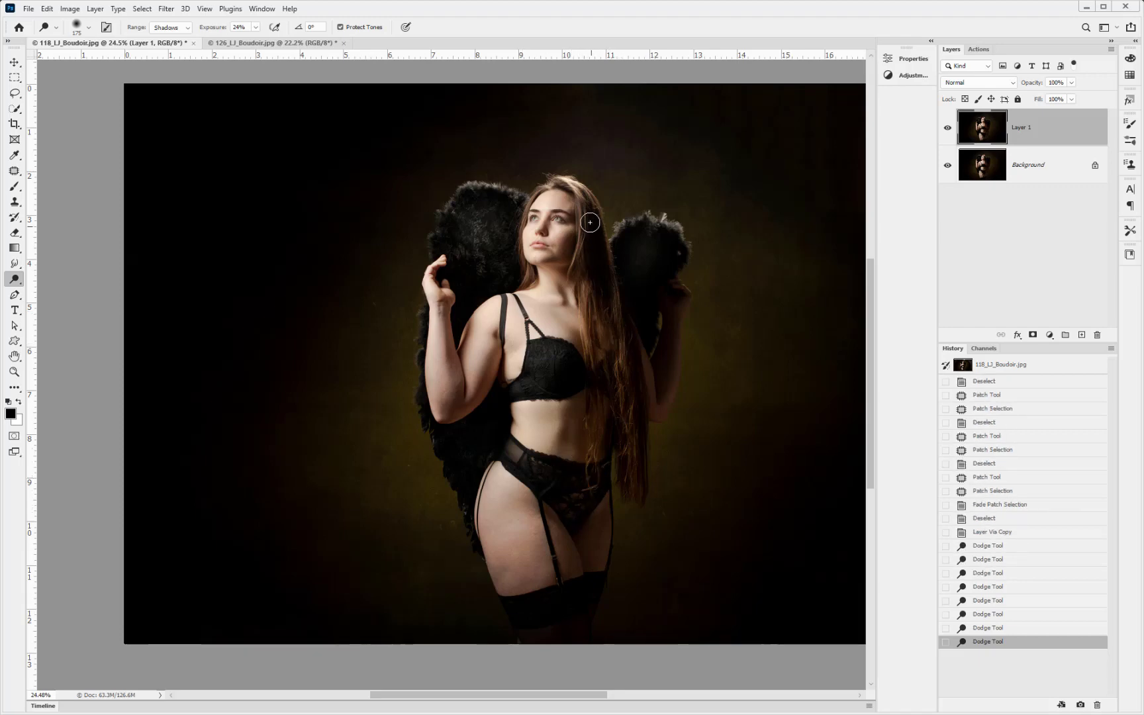
# - Reduce the Dodge brush to 125 pixels and lighten the shadow detail of the long hair, lower wing and lingerie
pyautogui.press('[')
pyautogui.press('[')
pyautogui.moveTo(585, 206)
pyautogui.mouseDown()
pyautogui.moveTo(582, 197)
pyautogui.moveTo(618, 289)
pyautogui.moveTo(635, 483)
pyautogui.moveTo(596, 273)
pyautogui.mouseUp()
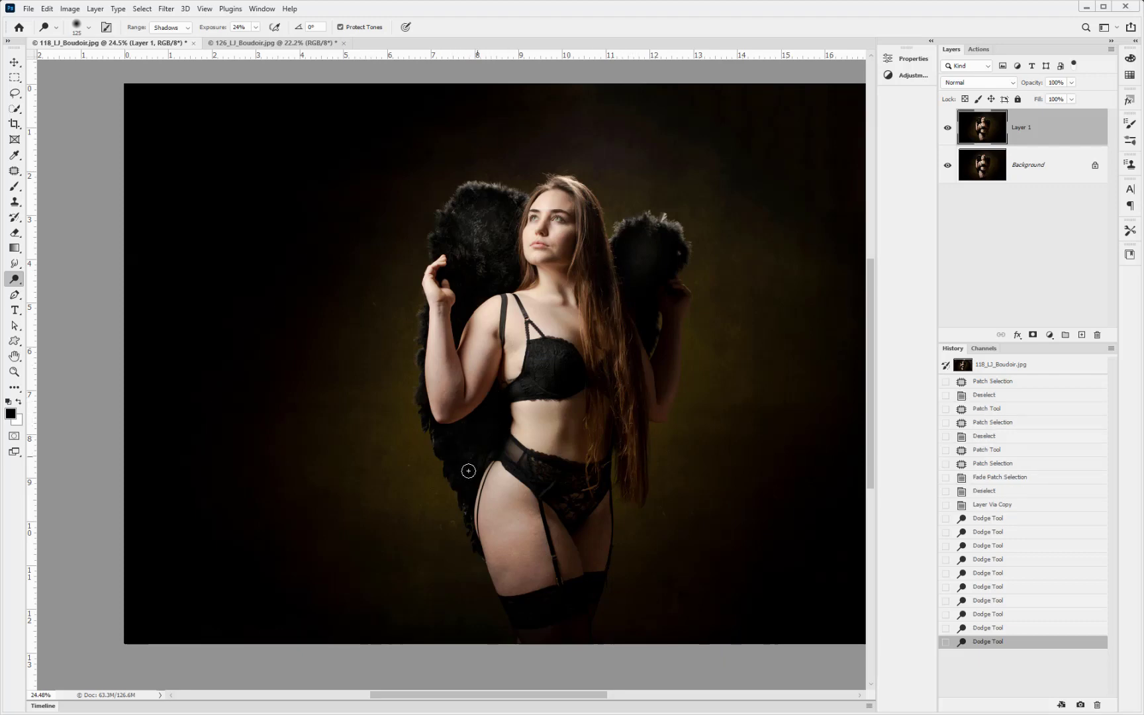
pyautogui.moveTo(458, 502)
pyautogui.mouseDown()
pyautogui.moveTo(509, 452)
pyautogui.moveTo(558, 478)
pyautogui.moveTo(534, 463)
pyautogui.moveTo(522, 465)
pyautogui.moveTo(530, 481)
pyautogui.moveTo(496, 452)
pyautogui.moveTo(555, 494)
pyautogui.moveTo(579, 477)
pyautogui.mouseUp()
pyautogui.moveTo(530, 384)
pyautogui.mouseDown()
pyautogui.moveTo(567, 354)
pyautogui.moveTo(574, 367)
pyautogui.moveTo(618, 367)
pyautogui.moveTo(623, 308)
pyautogui.mouseUp()
# - Set the Dodge range to Highlights and brighten the hair, both feather wings, bra and briefs
pyautogui.click(179, 28)
pyautogui.click(174, 59)
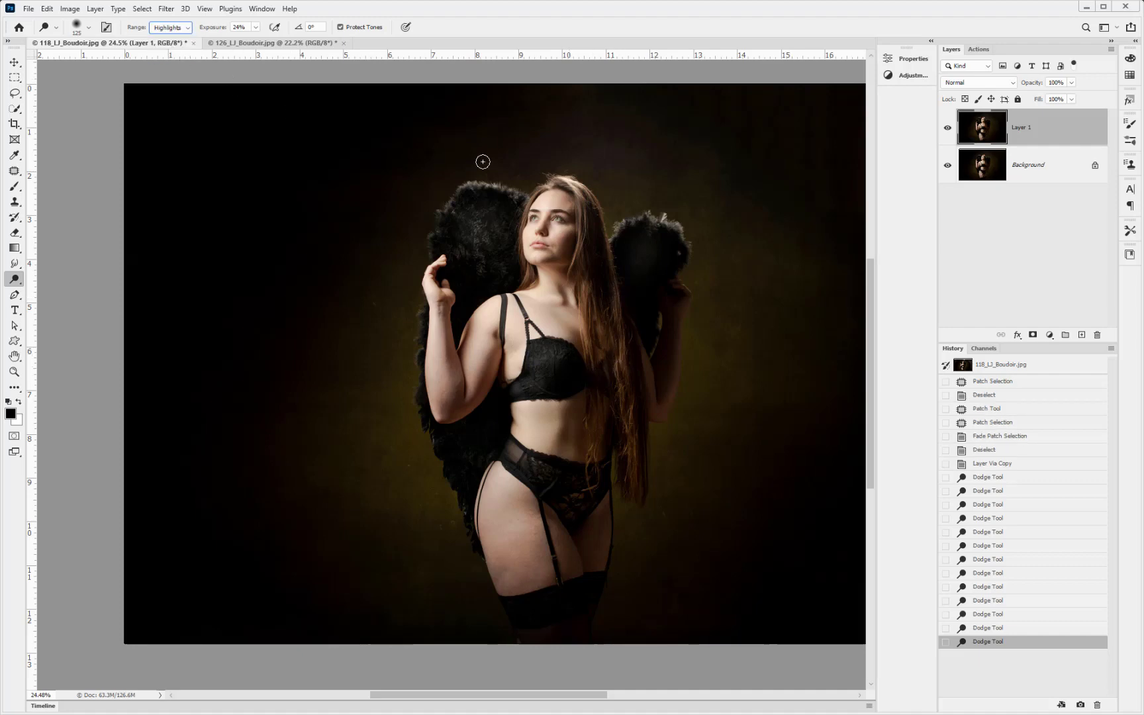
pyautogui.moveTo(564, 186)
pyautogui.mouseDown()
pyautogui.moveTo(607, 271)
pyautogui.moveTo(635, 401)
pyautogui.moveTo(624, 423)
pyautogui.moveTo(629, 414)
pyautogui.mouseUp()
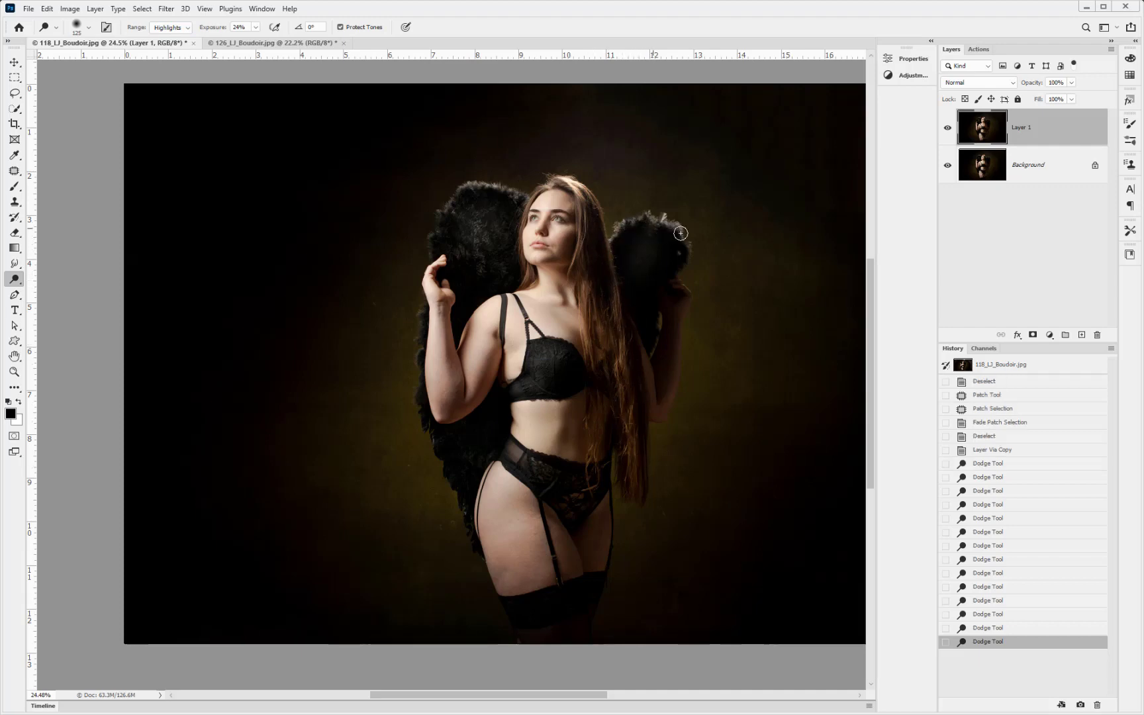
pyautogui.click(640, 285)
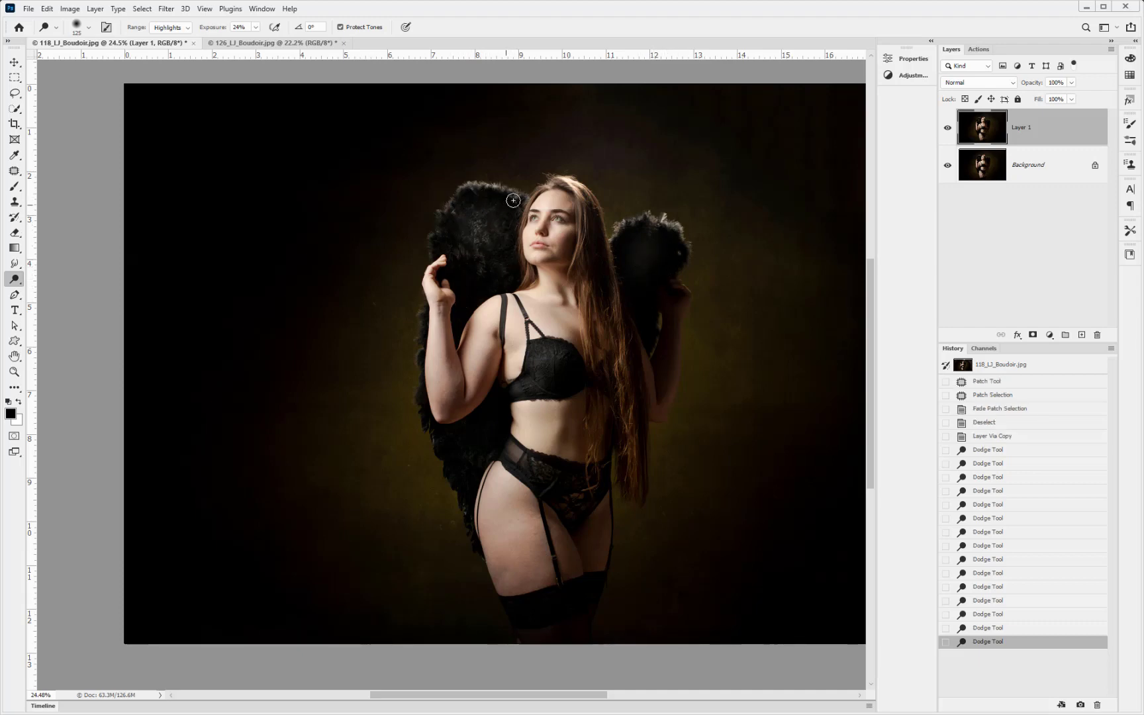
pyautogui.moveTo(447, 238); pyautogui.dragTo(414, 356)
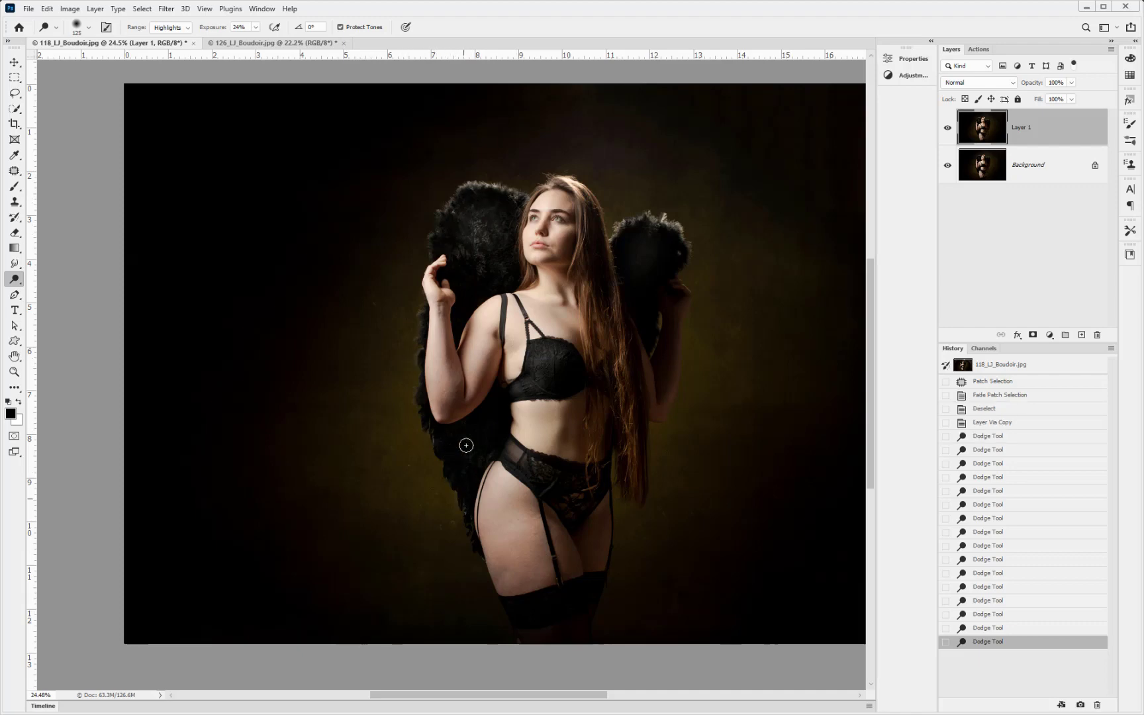
pyautogui.moveTo(483, 441)
pyautogui.mouseDown()
pyautogui.moveTo(462, 455)
pyautogui.moveTo(523, 390)
pyautogui.mouseUp()
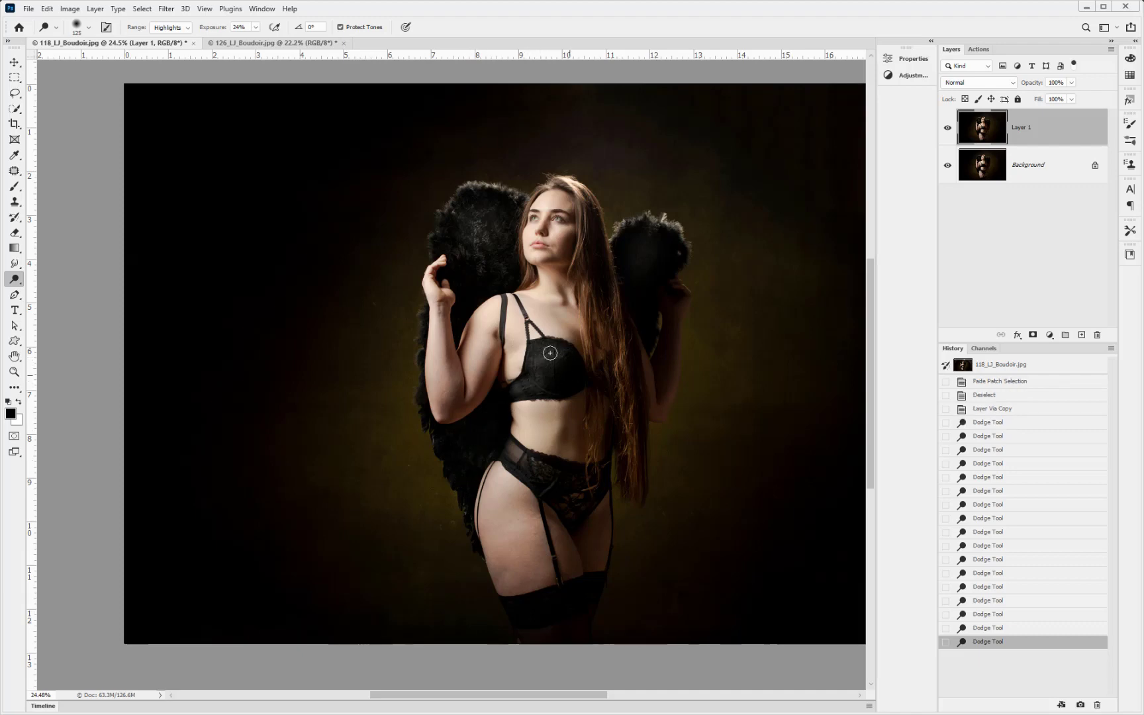
pyautogui.moveTo(522, 389); pyautogui.dragTo(523, 398)
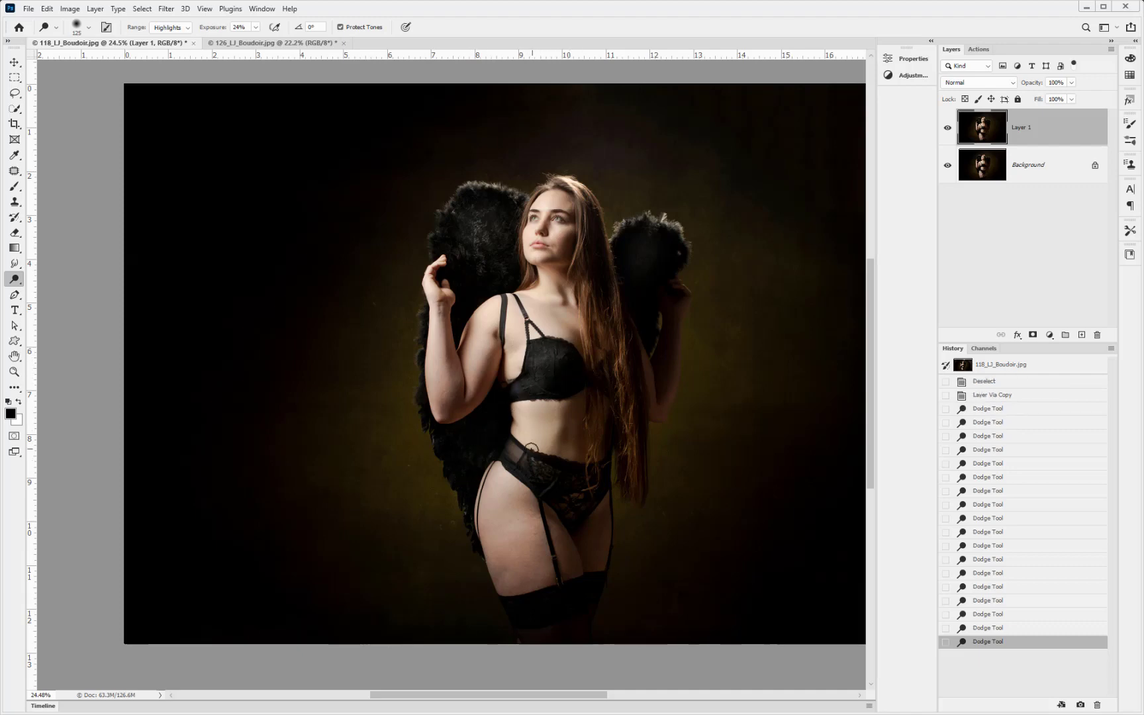
pyautogui.click(587, 483)
# - Duplicate Layer 1 and apply a Gaussian Blur with a 6.8-pixel radius to the copy
pyautogui.hotkey('ctrl', 'j')
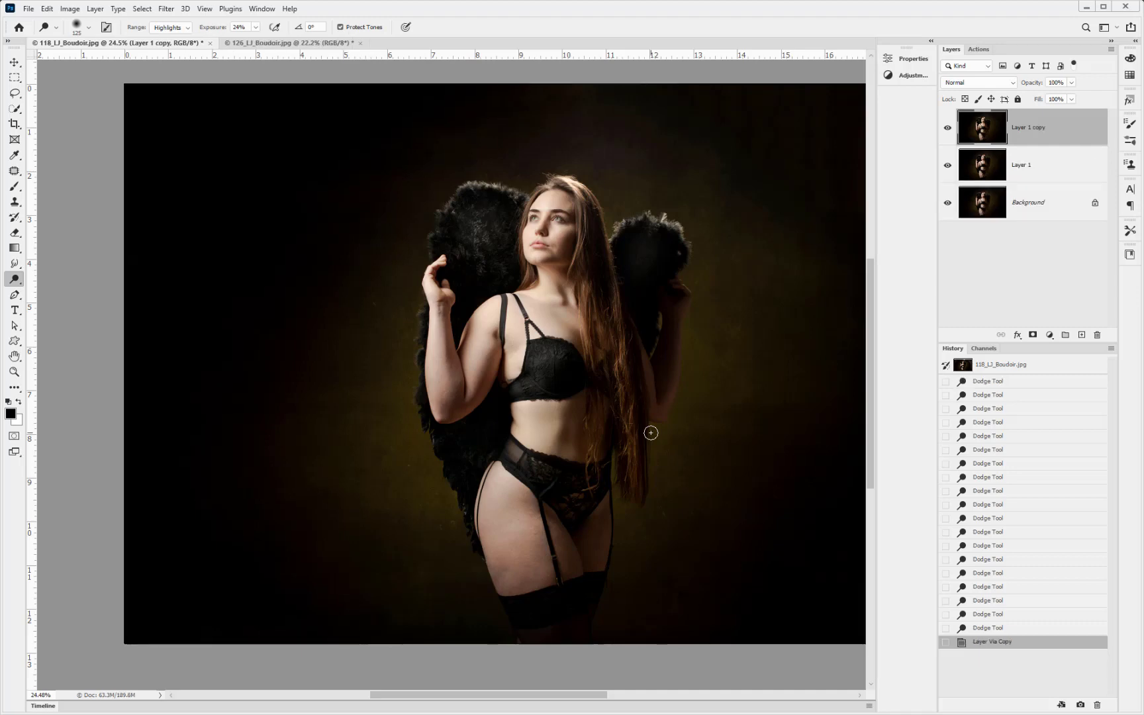
pyautogui.click(166, 8)
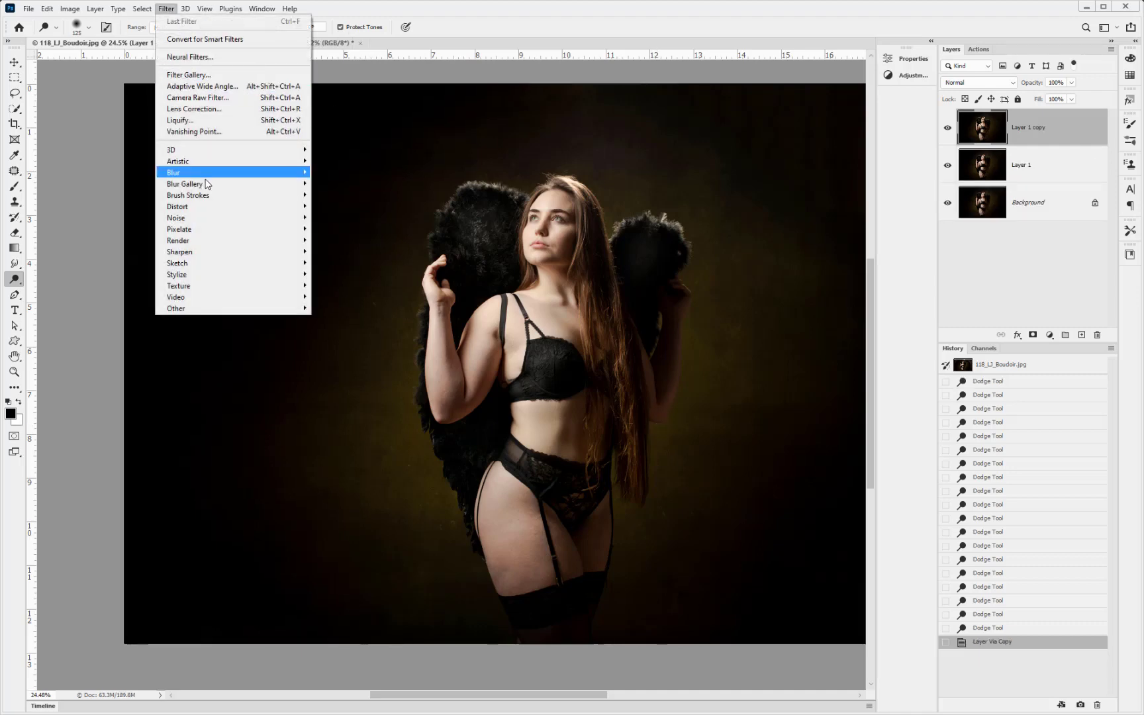
pyautogui.moveTo(205, 173)
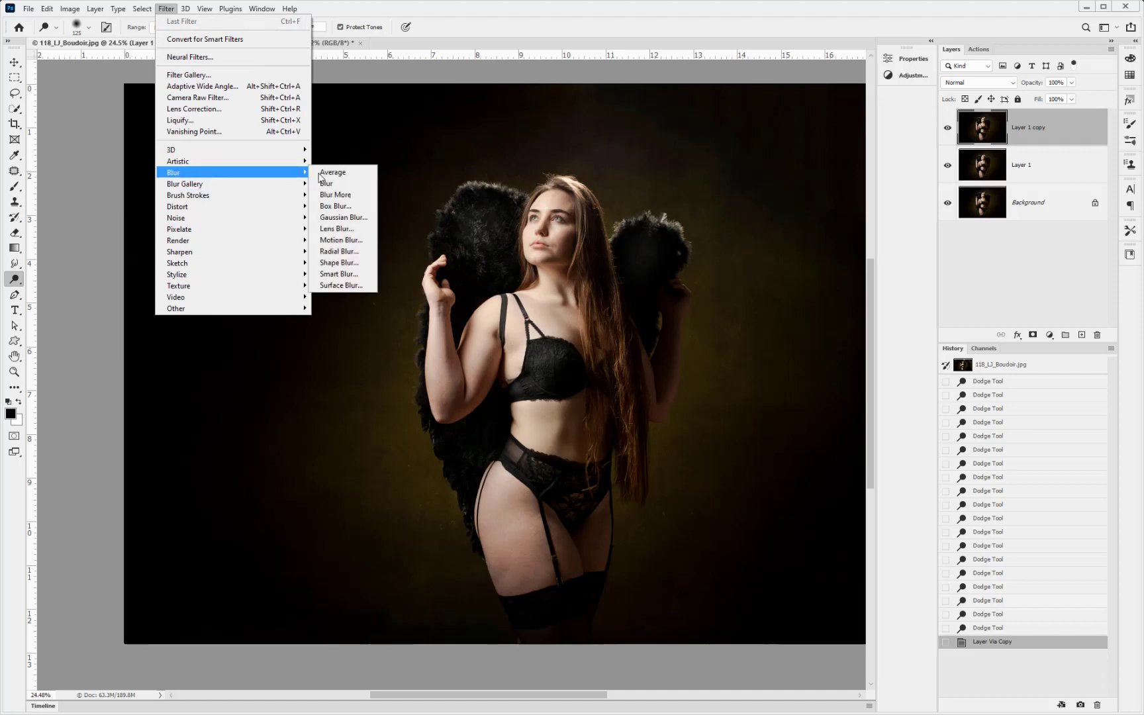
pyautogui.click(351, 218)
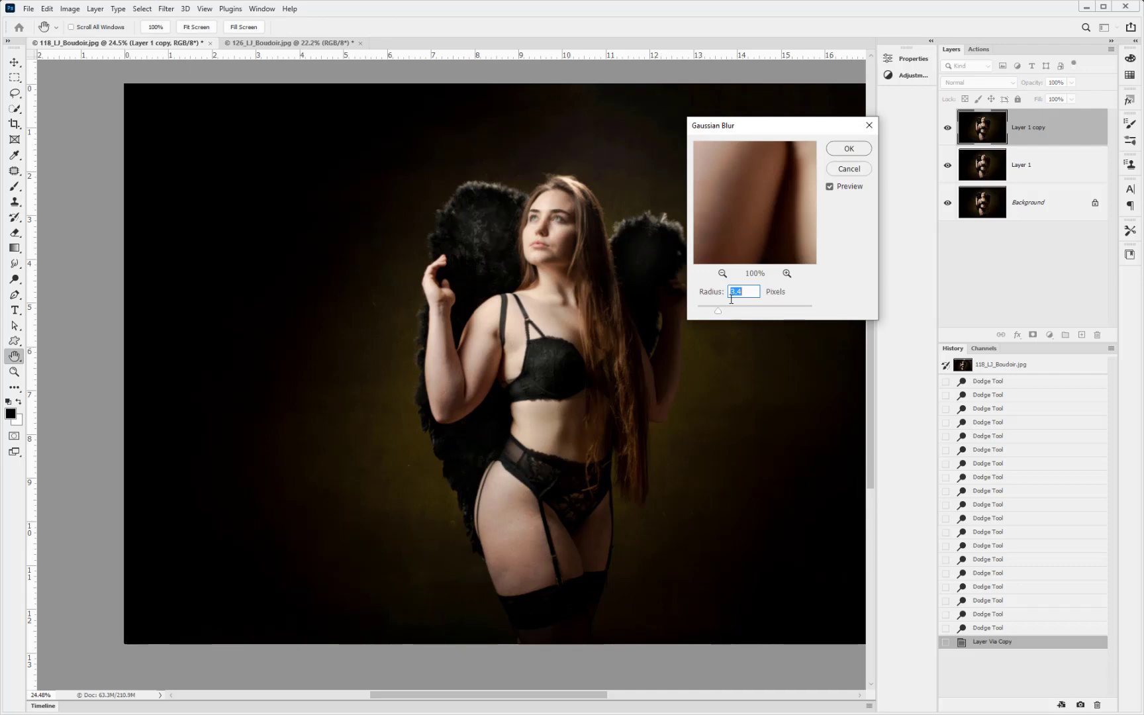
pyautogui.moveTo(721, 315); pyautogui.dragTo(727, 314)
pyautogui.moveTo(727, 315); pyautogui.dragTo(733, 315)
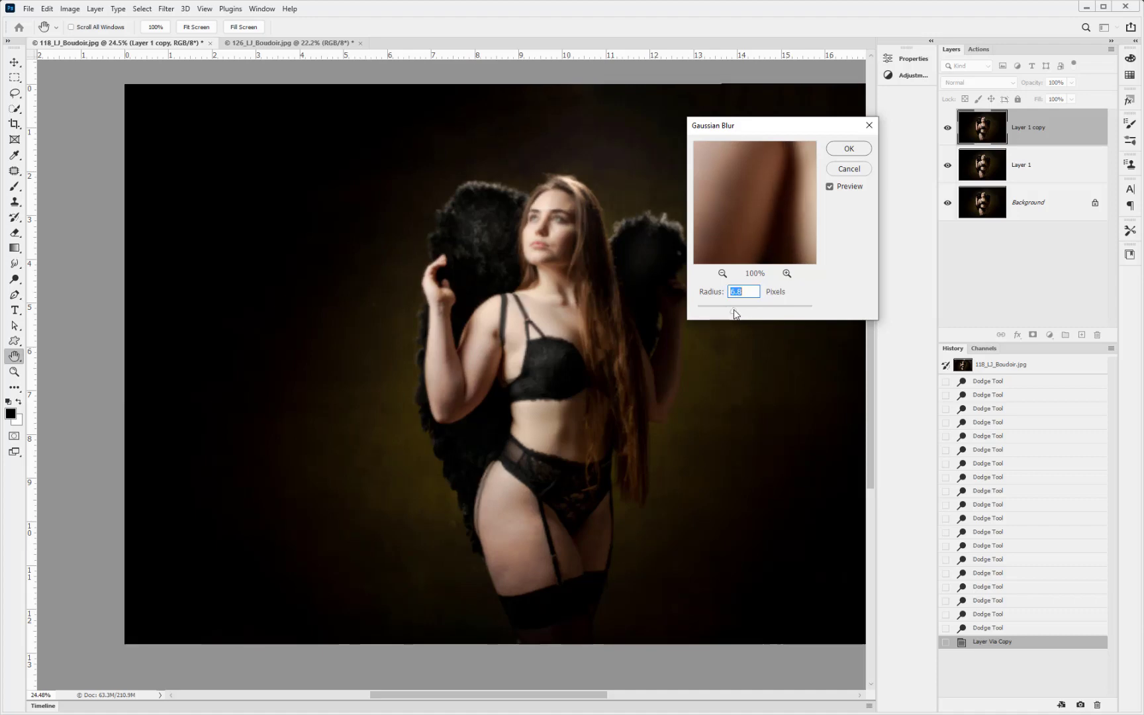
pyautogui.click(847, 150)
# - Set the blurred copy's blend mode to Soft Light and hide its effect with an inverted layer mask
pyautogui.press('o')
pyautogui.scroll(2, 564, 220)
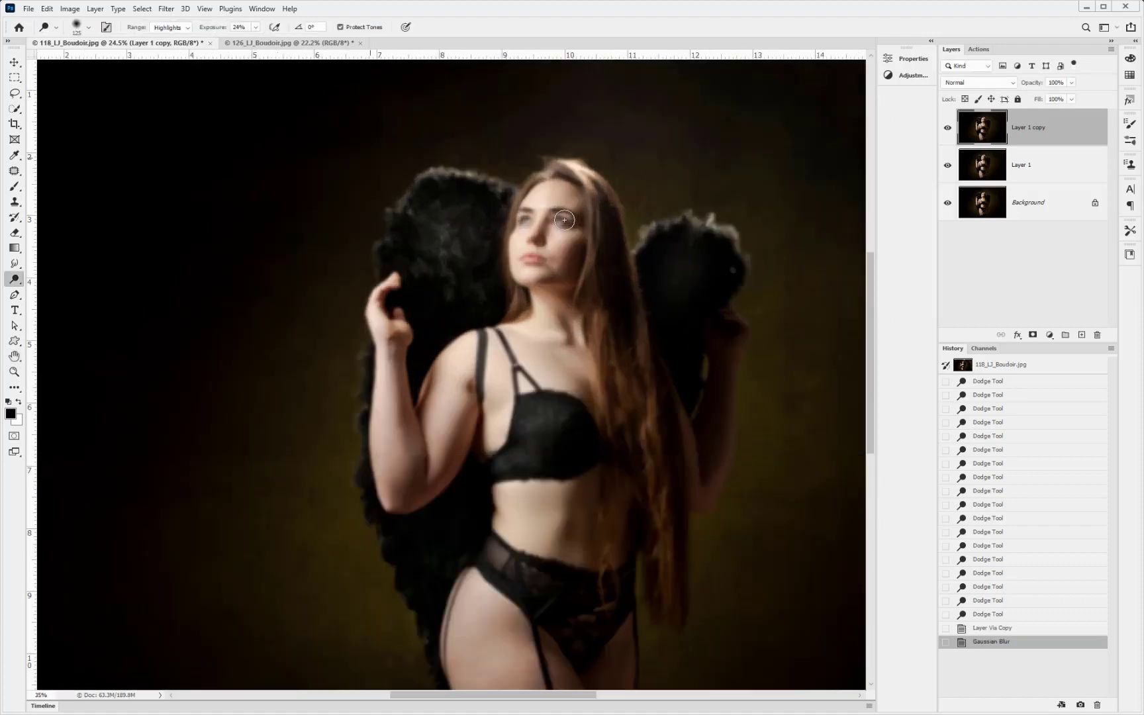
pyautogui.scroll(4, 564, 220)
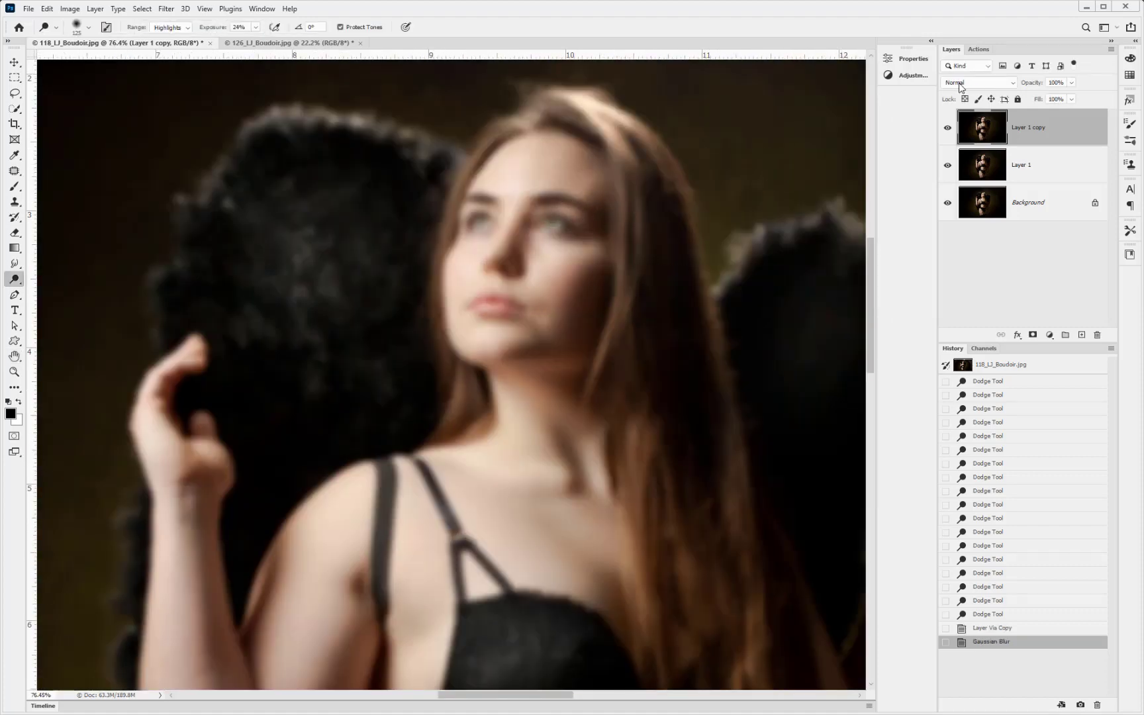
pyautogui.click(968, 83)
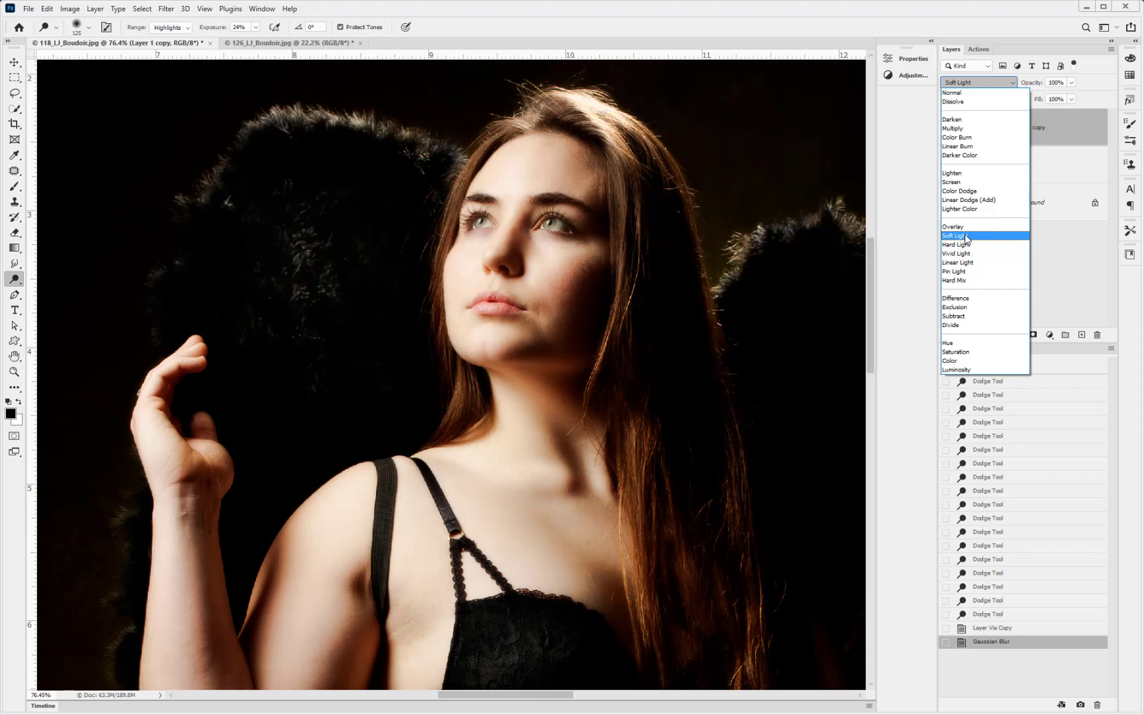
pyautogui.click(965, 236)
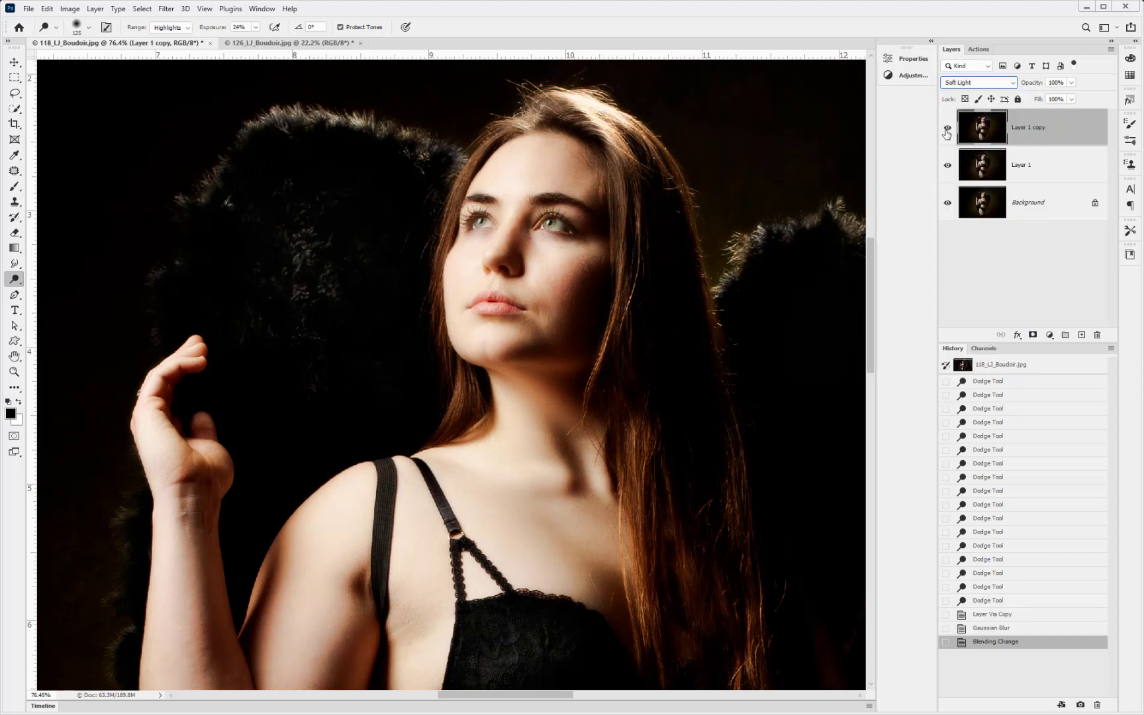
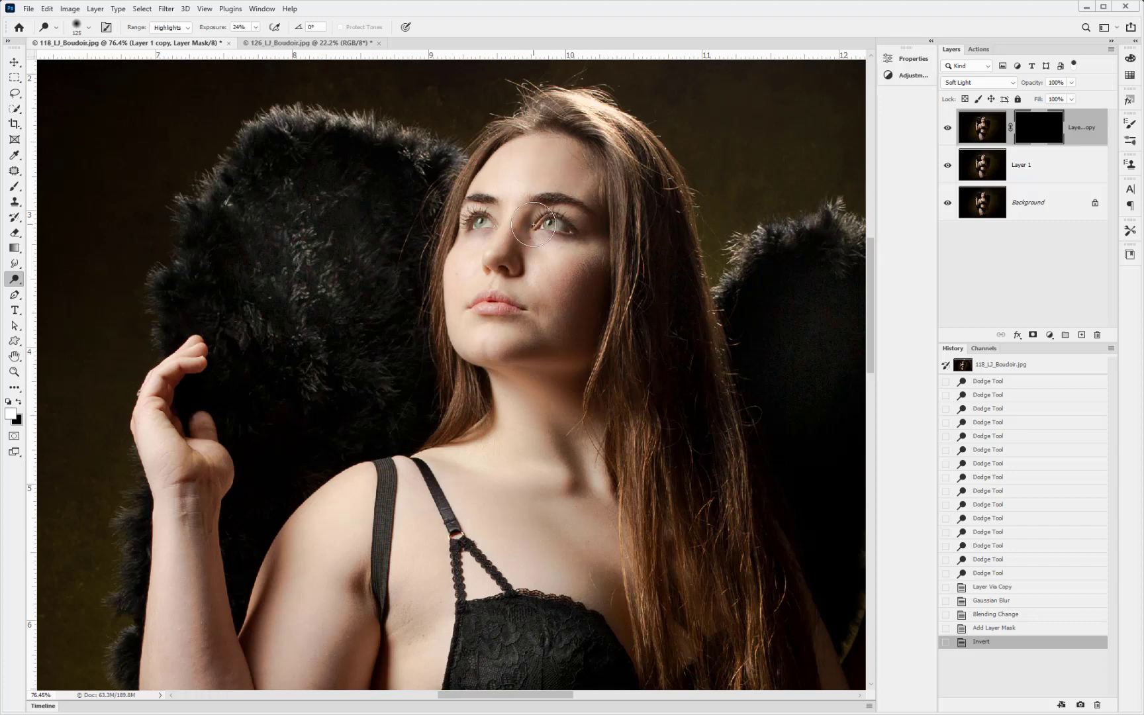
# - Paint white on the layer mask over the face, neck, chest and shoulder to reveal the Soft Light glow
pyautogui.press('b')
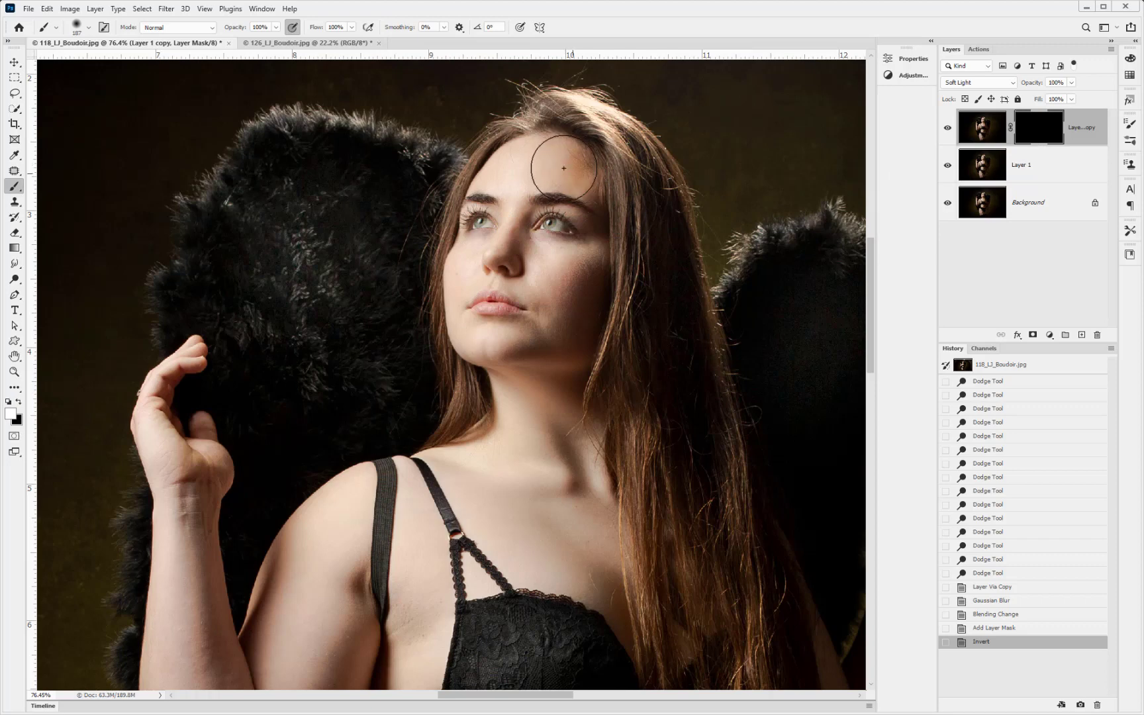
pyautogui.moveTo(540, 167)
pyautogui.mouseDown()
pyautogui.moveTo(513, 201)
pyautogui.moveTo(509, 262)
pyautogui.moveTo(557, 280)
pyautogui.moveTo(560, 306)
pyautogui.moveTo(576, 313)
pyautogui.moveTo(473, 275)
pyautogui.mouseUp()
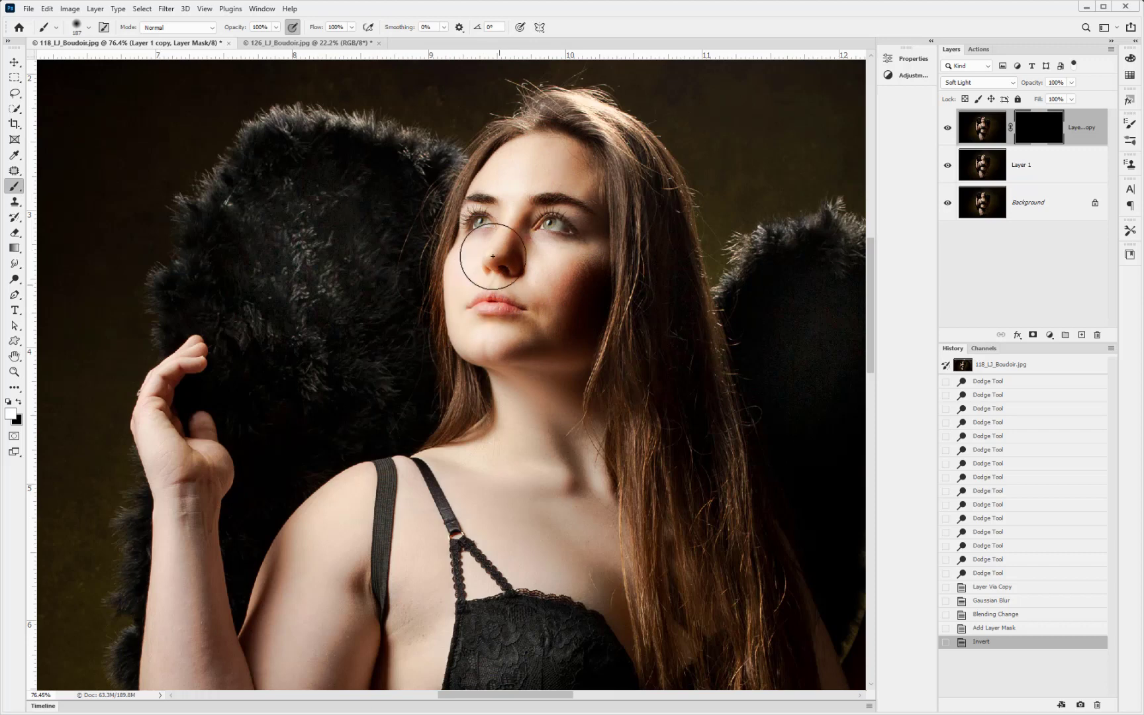
pyautogui.moveTo(534, 427)
pyautogui.mouseDown()
pyautogui.moveTo(587, 579)
pyautogui.moveTo(511, 498)
pyautogui.moveTo(484, 504)
pyautogui.moveTo(566, 541)
pyautogui.mouseUp()
pyautogui.moveTo(415, 556); pyautogui.dragTo(407, 685)
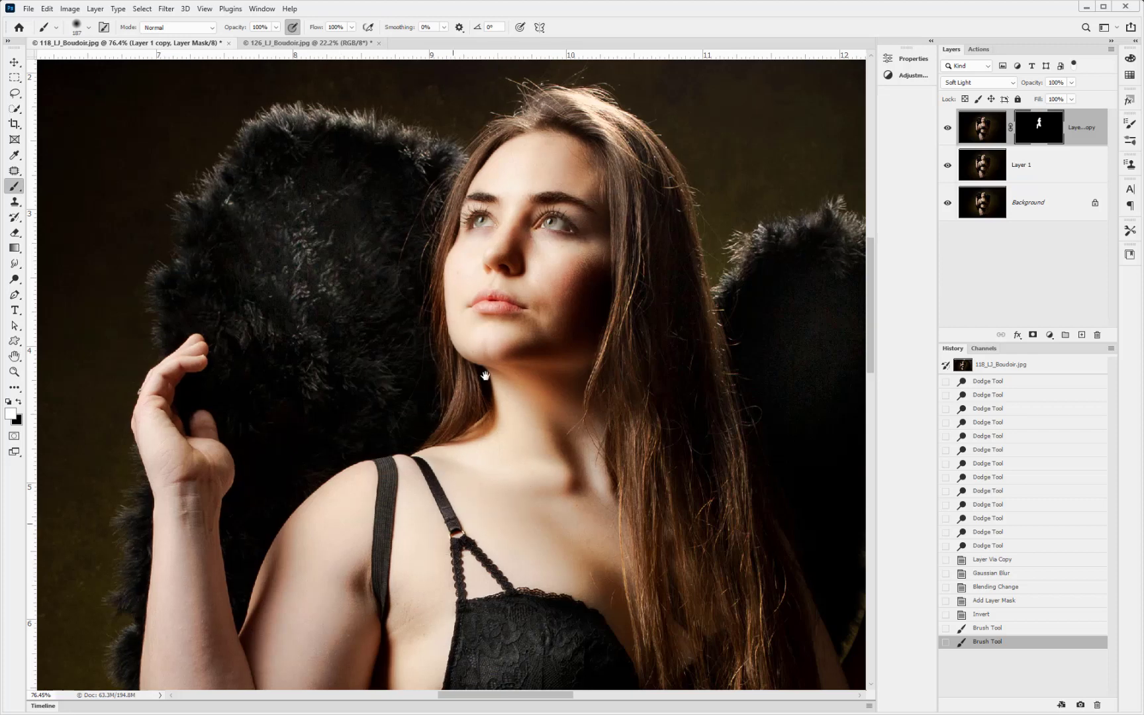
# - Apply the Dodge tool to the mask over the raised arm, thigh and torso, enlarging the brush to 250 pixels
pyautogui.moveTo(364, 511); pyautogui.dragTo(396, 345)
pyautogui.press('o')
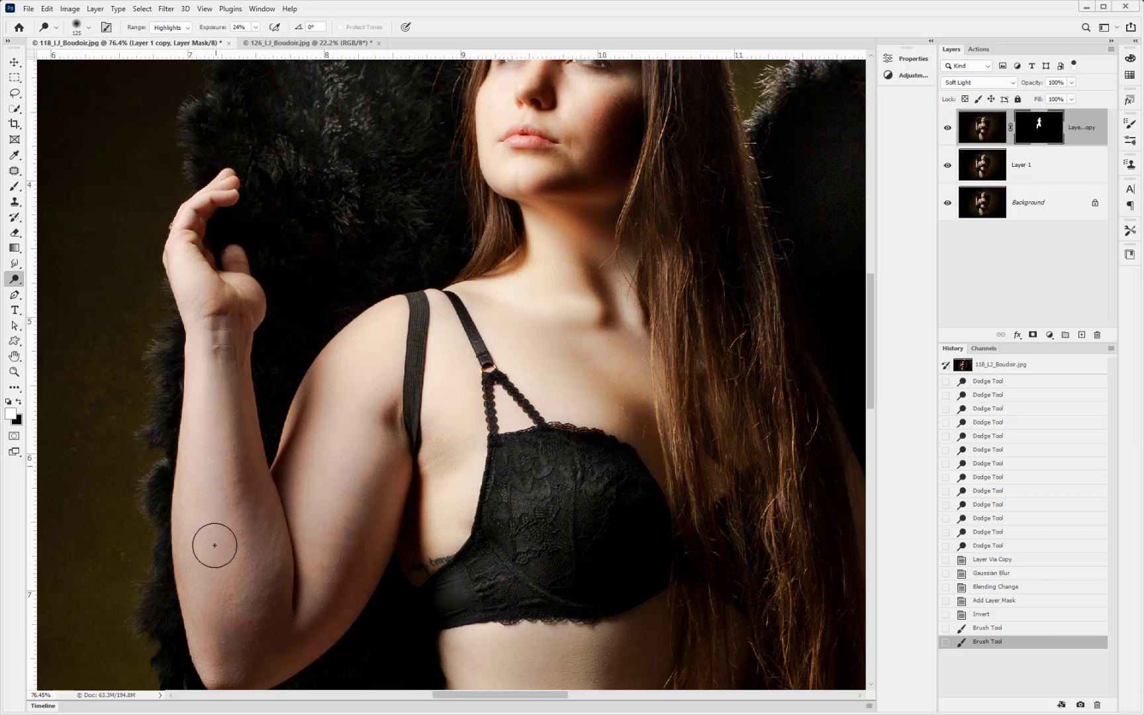
pyautogui.click(245, 608)
pyautogui.scroll(-5, 294, 443)
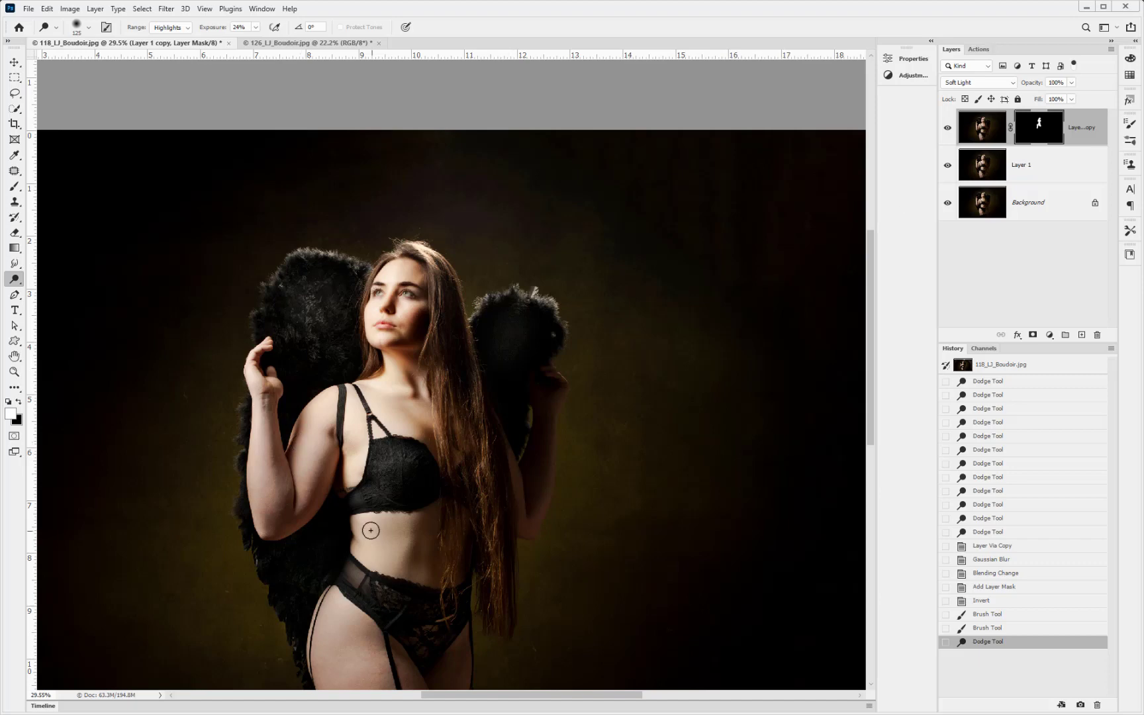
pyautogui.press(']')
pyautogui.press(']')
pyautogui.press(']')
pyautogui.press(']')
pyautogui.moveTo(327, 620)
pyautogui.mouseDown()
pyautogui.moveTo(372, 644)
pyautogui.moveTo(353, 638)
pyautogui.moveTo(344, 676)
pyautogui.moveTo(334, 638)
pyautogui.moveTo(392, 687)
pyautogui.moveTo(360, 643)
pyautogui.moveTo(373, 676)
pyautogui.moveTo(318, 658)
pyautogui.moveTo(397, 540)
pyautogui.mouseUp()
pyautogui.moveTo(313, 476)
pyautogui.mouseDown()
pyautogui.moveTo(309, 403)
pyautogui.moveTo(276, 486)
pyautogui.moveTo(257, 391)
pyautogui.moveTo(329, 372)
pyautogui.moveTo(407, 396)
pyautogui.moveTo(457, 376)
pyautogui.moveTo(444, 273)
pyautogui.moveTo(486, 549)
pyautogui.moveTo(495, 541)
pyautogui.mouseUp()
# - Toggle the visibility of the Soft Light layer twice to compare the photo with and without the glow
pyautogui.scroll(-1, 484, 484)
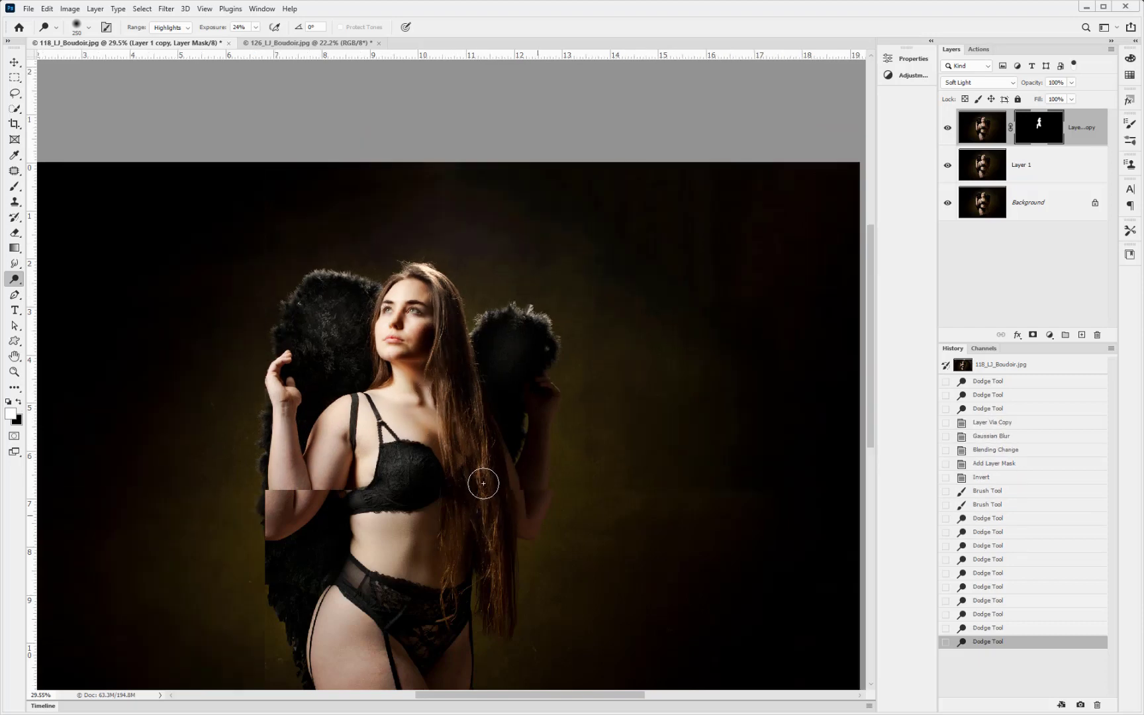
pyautogui.scroll(-1, 484, 483)
pyautogui.click(948, 129)
pyautogui.click(948, 129)
pyautogui.click(948, 129)
pyautogui.click(948, 128)
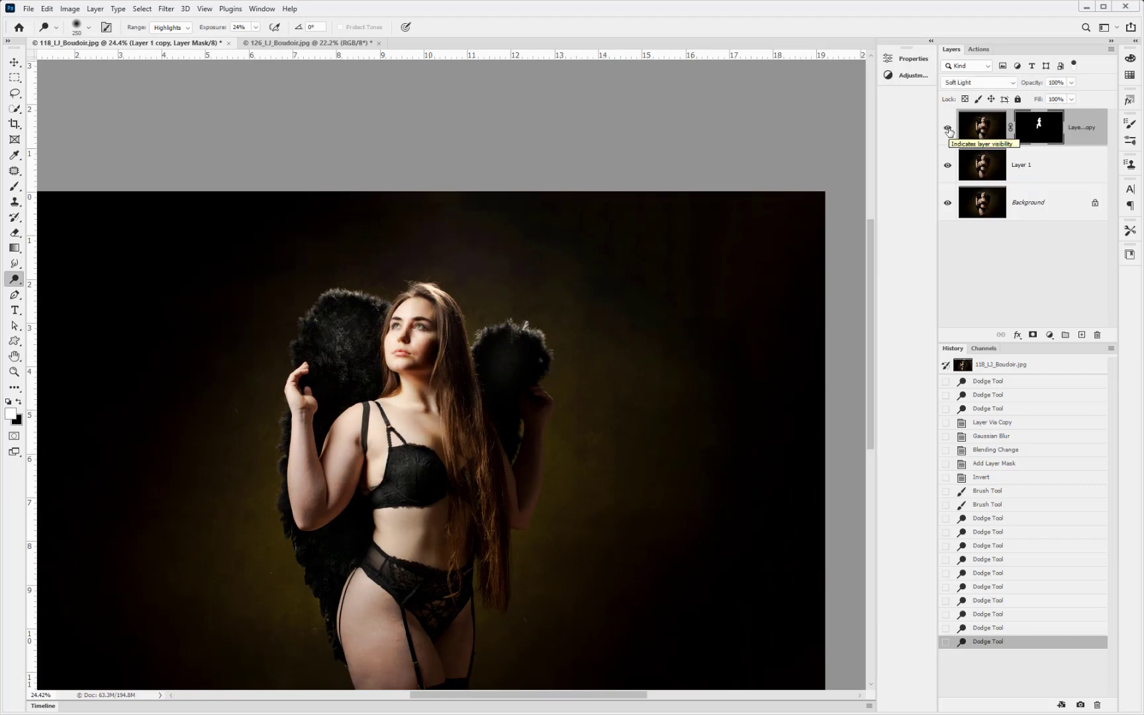
# - Disable and re-enable the Soft Light layer's mask to compare the effect, and fit the whole photo in view
pyautogui.click(1037, 131)
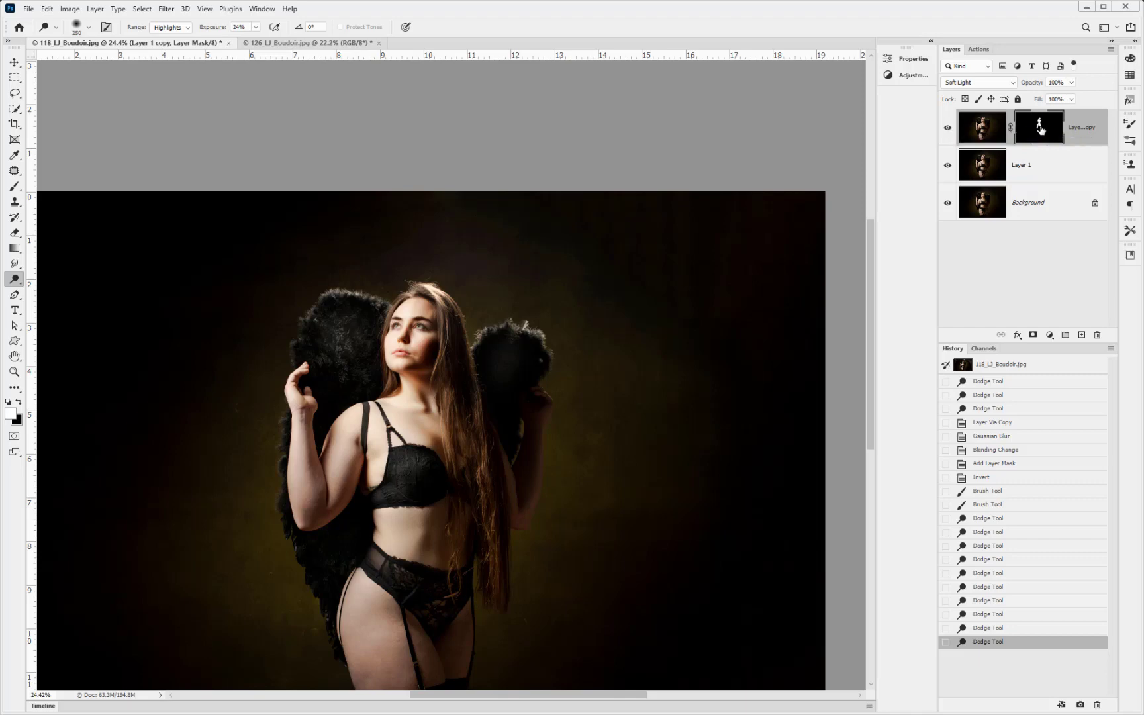
pyautogui.keyDown('shift'); pyautogui.click(1042, 128); pyautogui.keyUp('shift')
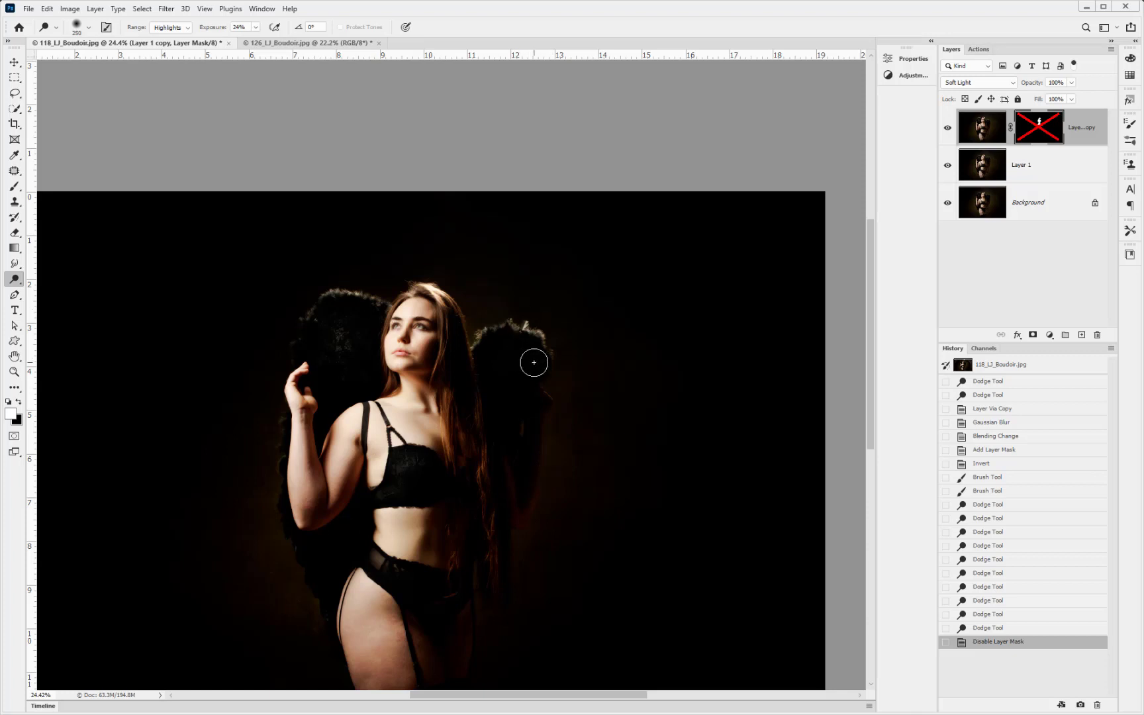
pyautogui.keyDown('shift'); pyautogui.click(1041, 128); pyautogui.keyUp('shift')
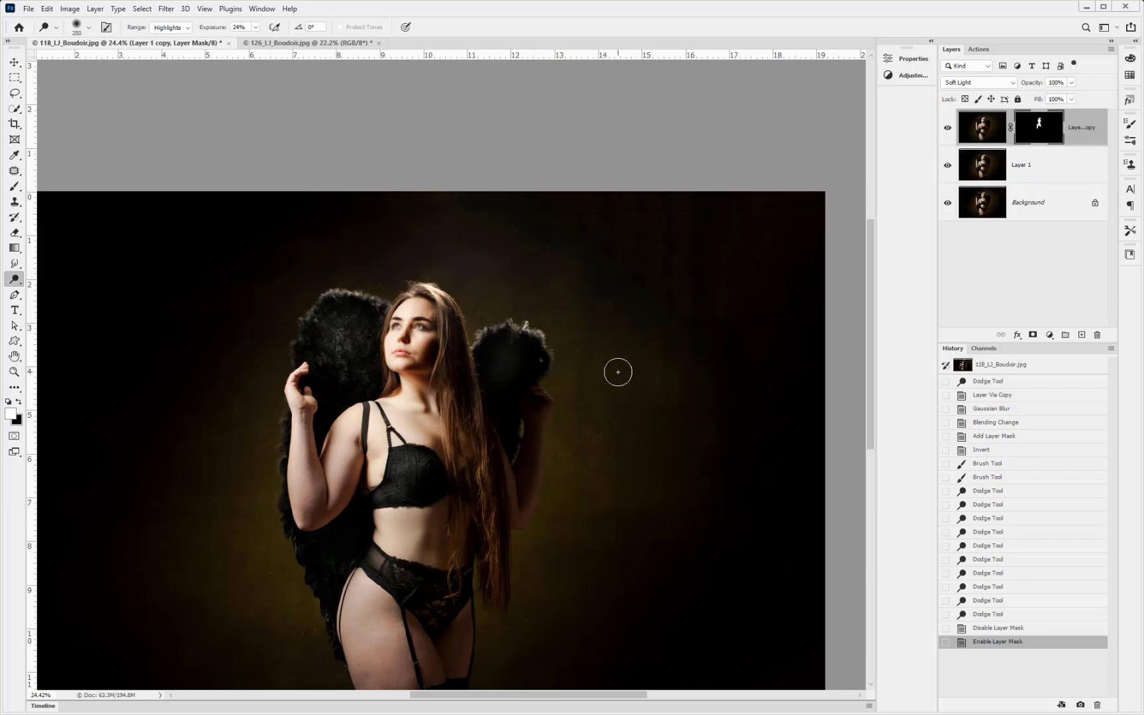
pyautogui.hotkey('ctrl', '0')
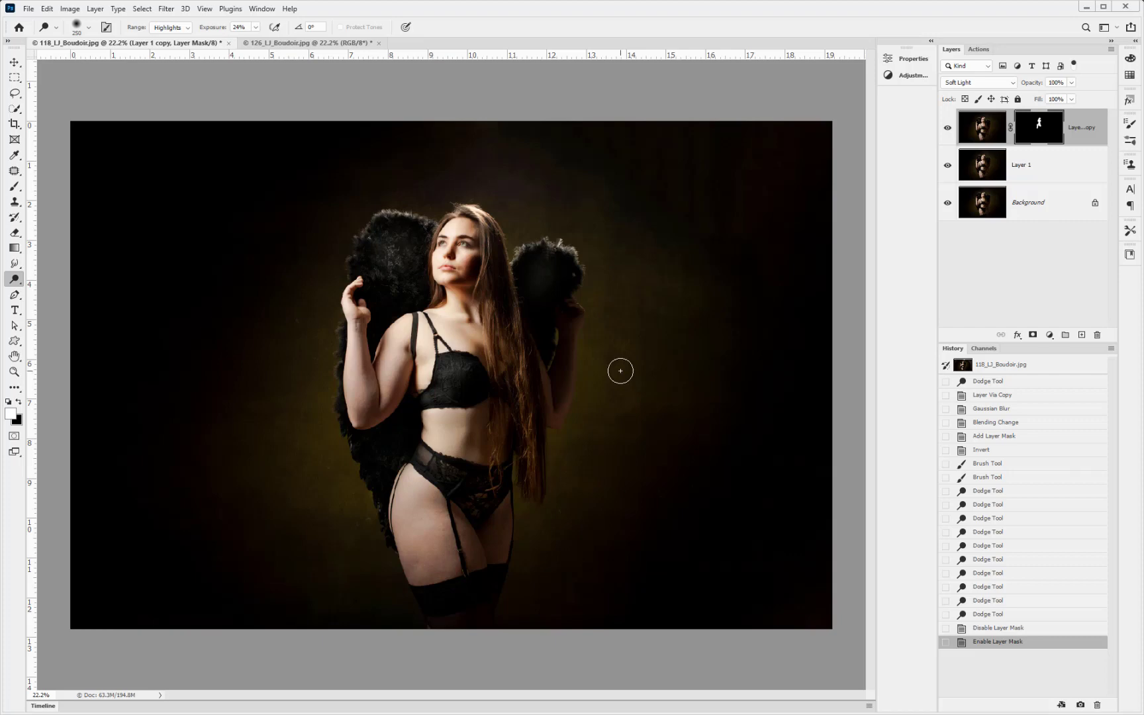
# - Run the Dodge tool on the Soft Light layer's mask over the front of the upper thigh
pyautogui.scroll(3, 427, 542)
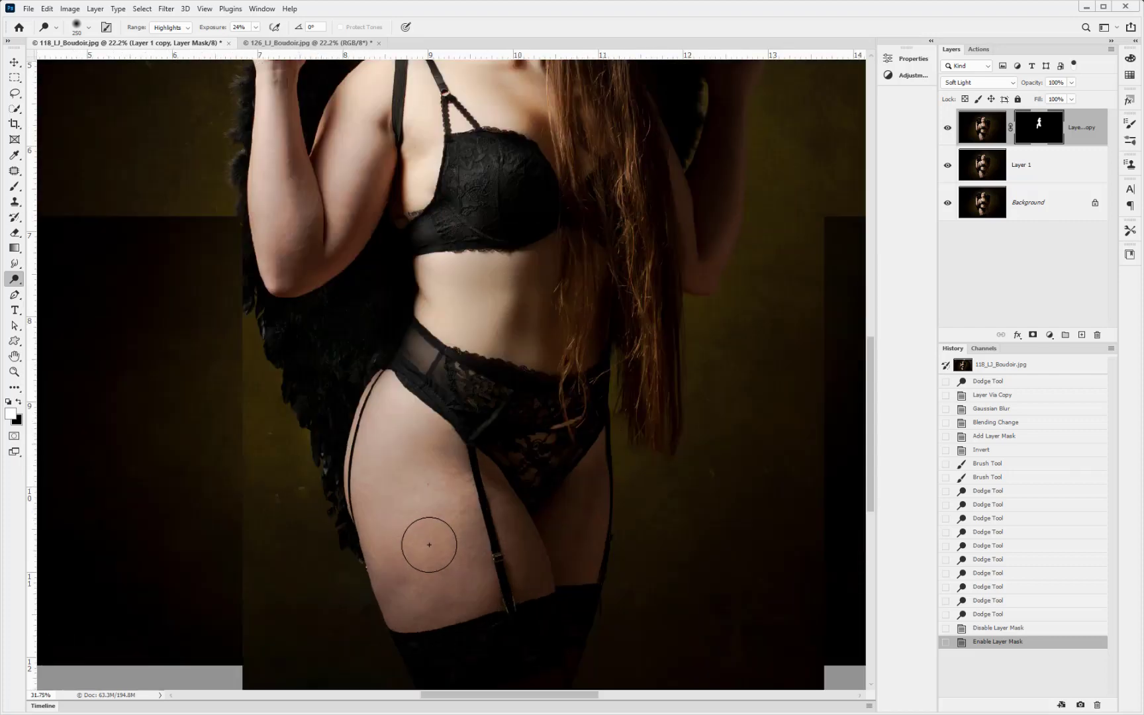
pyautogui.scroll(4, 427, 543)
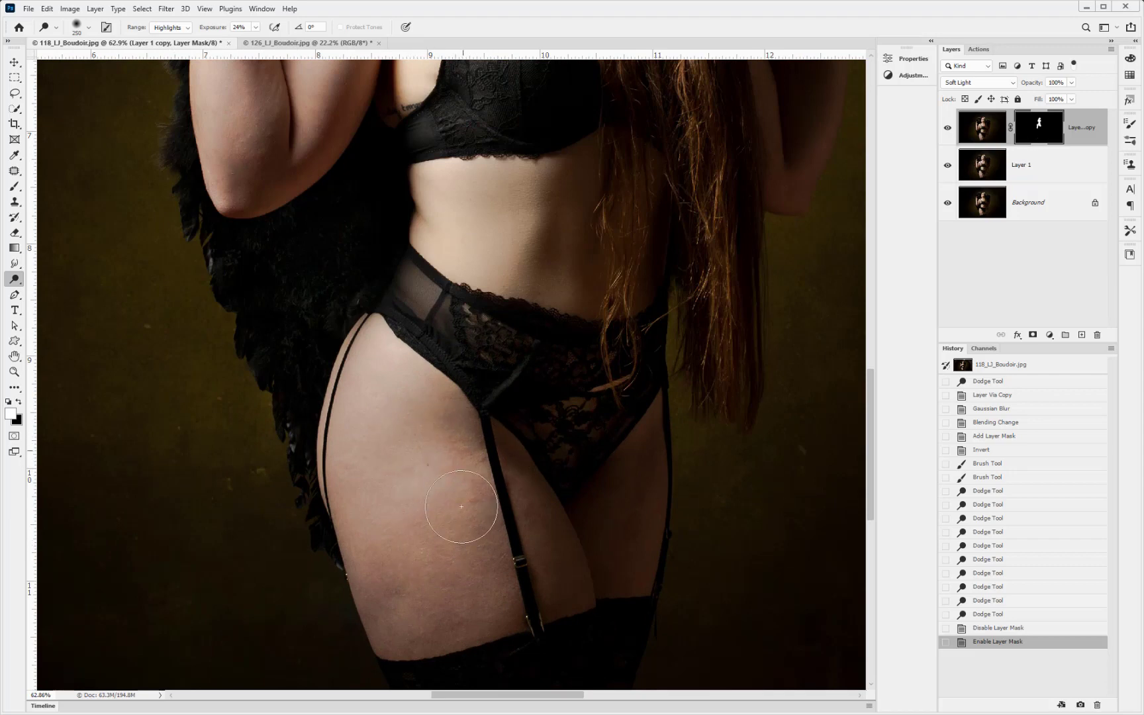
pyautogui.moveTo(433, 434)
pyautogui.mouseDown()
pyautogui.moveTo(386, 635)
pyautogui.moveTo(367, 481)
pyautogui.moveTo(471, 576)
pyautogui.moveTo(439, 508)
pyautogui.mouseUp()
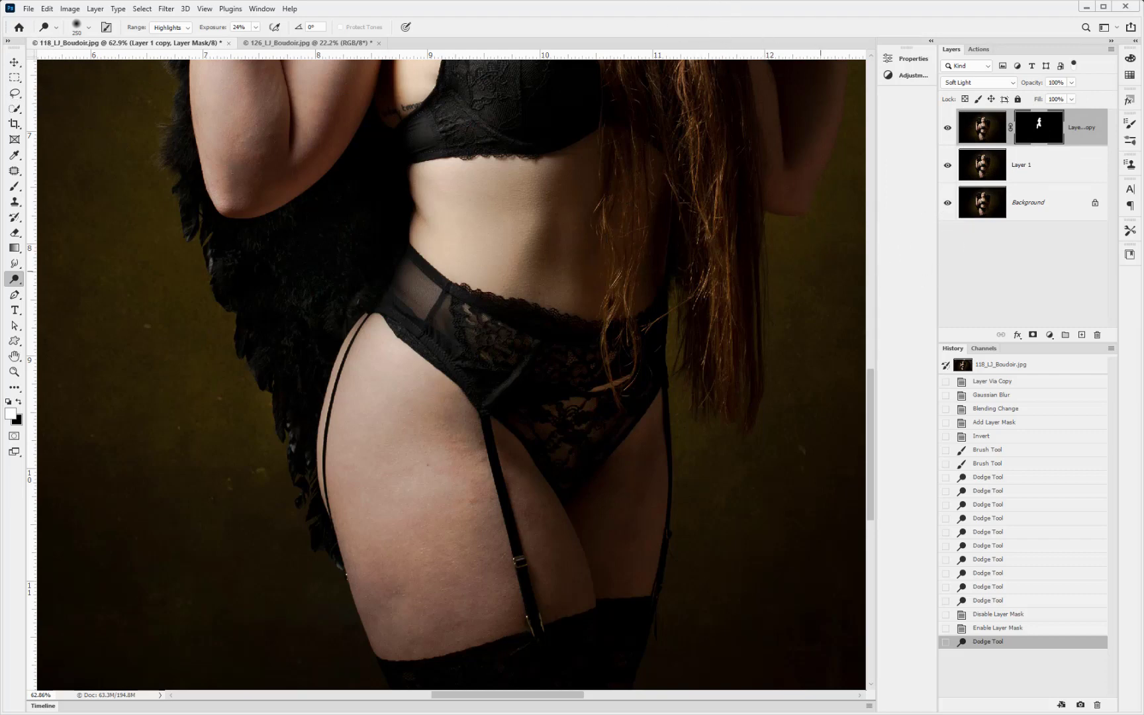
# - Duplicate the masked Soft Light layer, set the duplicate's blend mode to Normal and disable its layer mask
pyautogui.hotkey('ctrl', 'j')
pyautogui.press('v')
pyautogui.scroll(2, 507, 272)
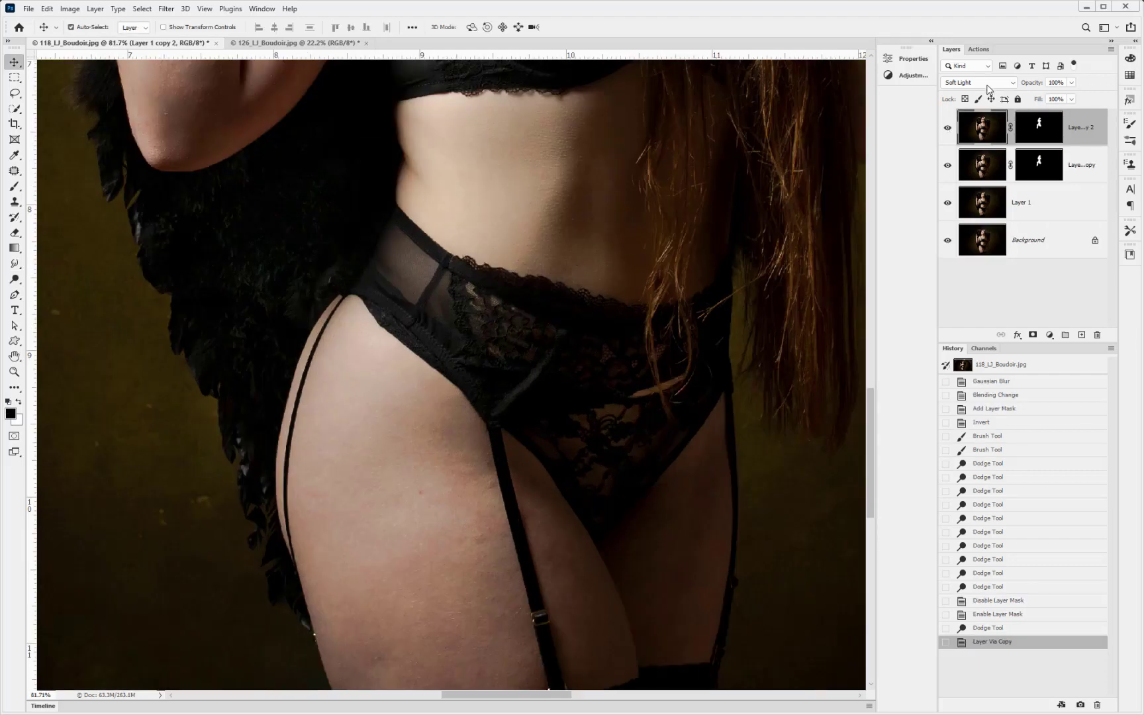
pyautogui.click(1011, 87)
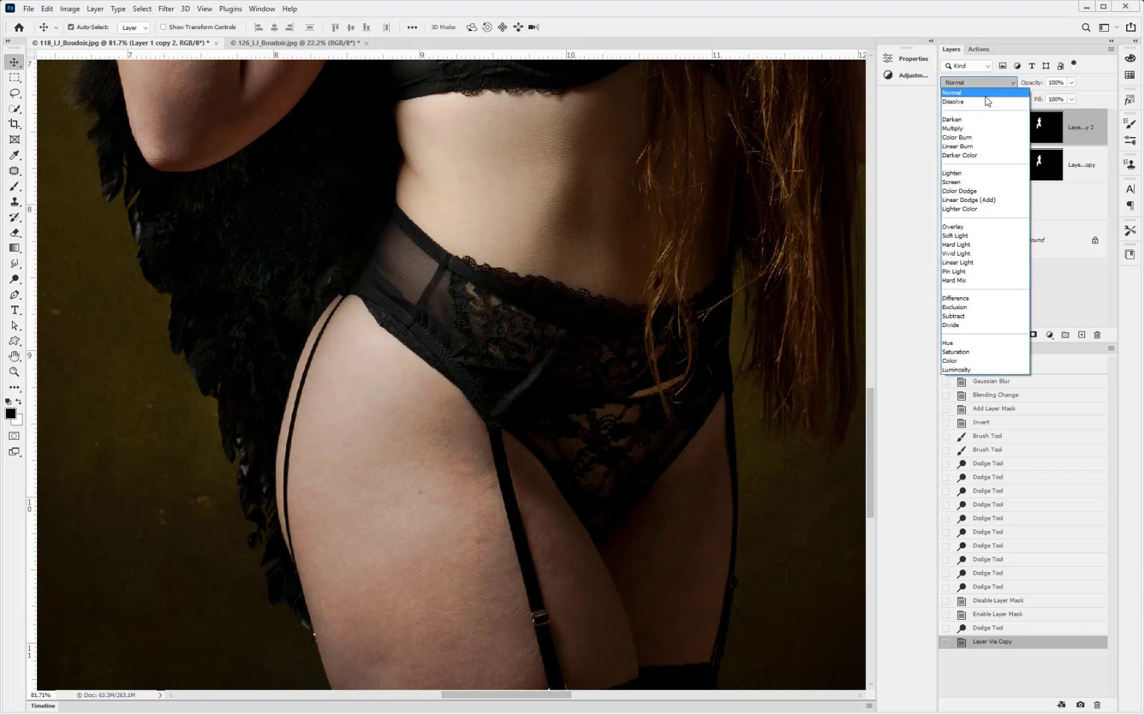
pyautogui.click(988, 98)
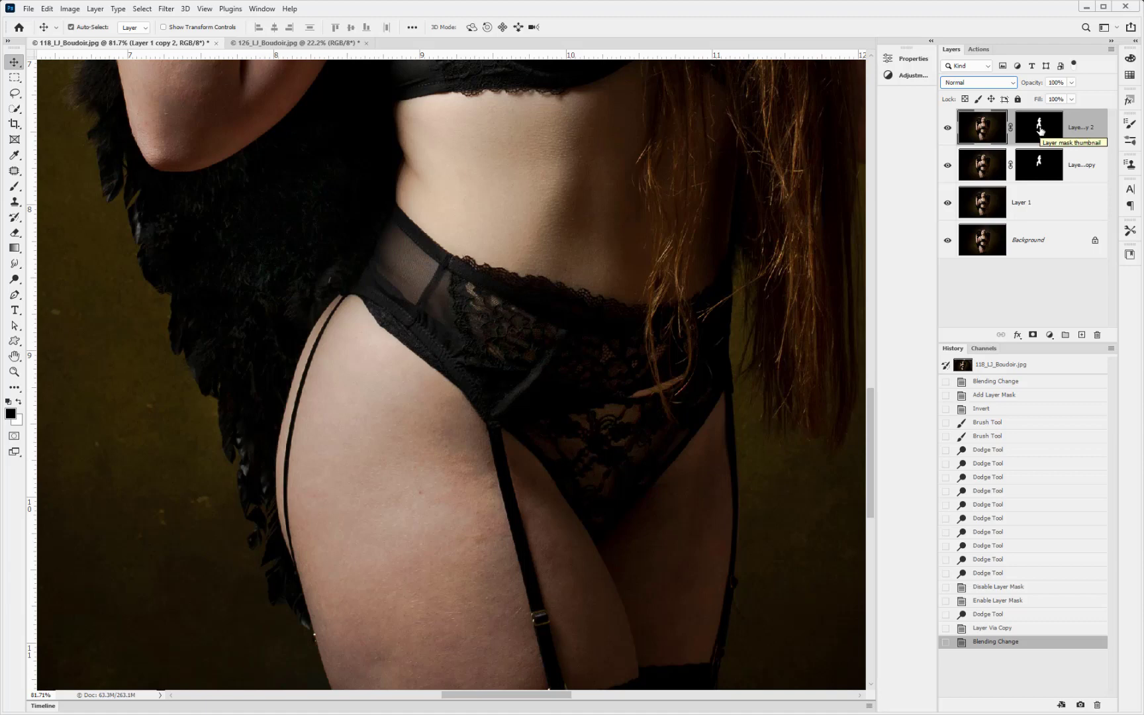
pyautogui.keyDown('shift'); pyautogui.click(1040, 130); pyautogui.keyUp('shift')
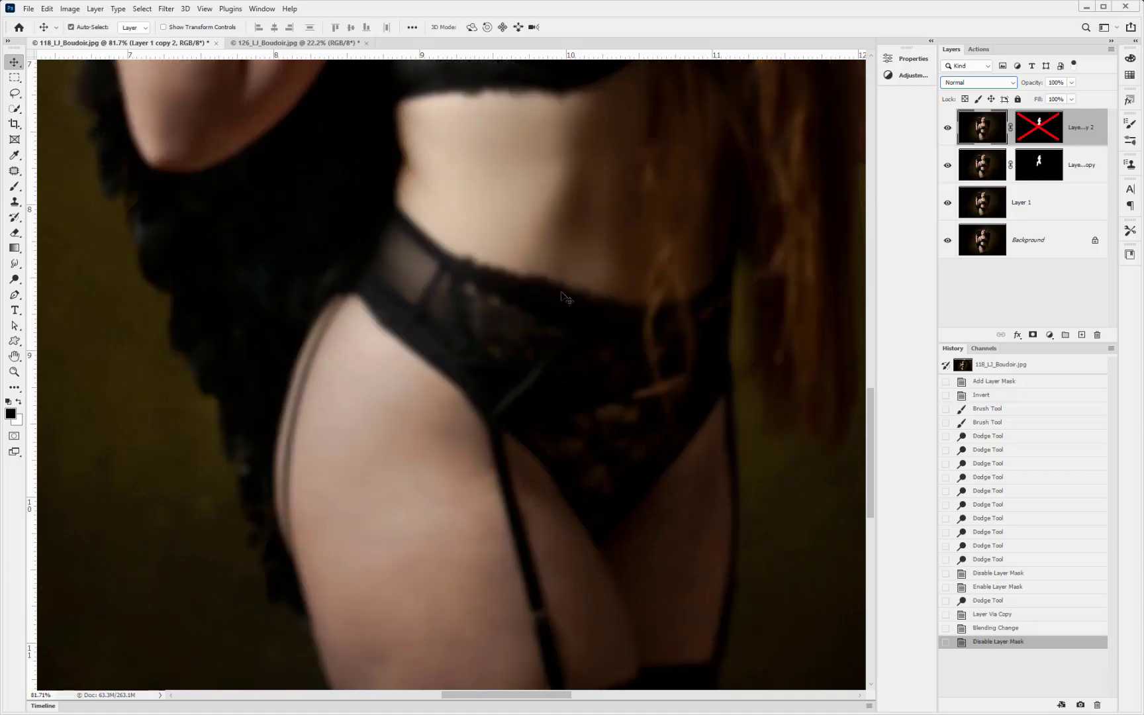
# - Apply the layer mask to the top Normal-mode duplicate and delete that layer
pyautogui.keyDown('shift'); pyautogui.click(1040, 131); pyautogui.keyUp('shift')
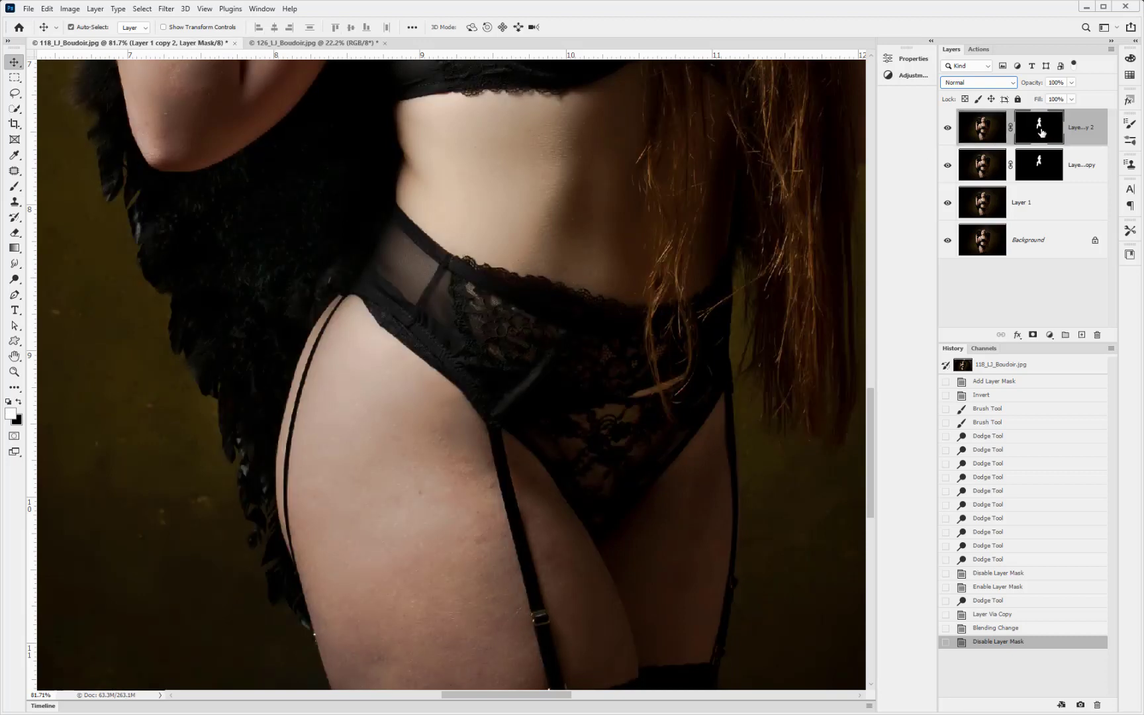
pyautogui.moveTo(1040, 131); pyautogui.dragTo(1097, 333)
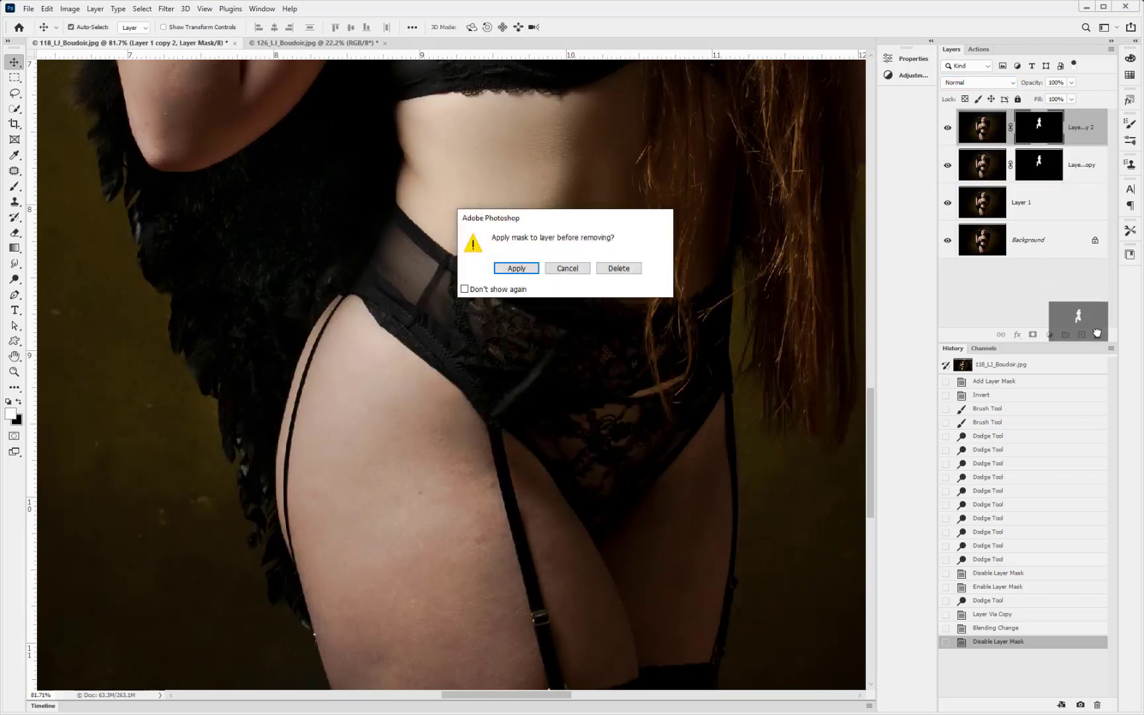
pyautogui.click(533, 272)
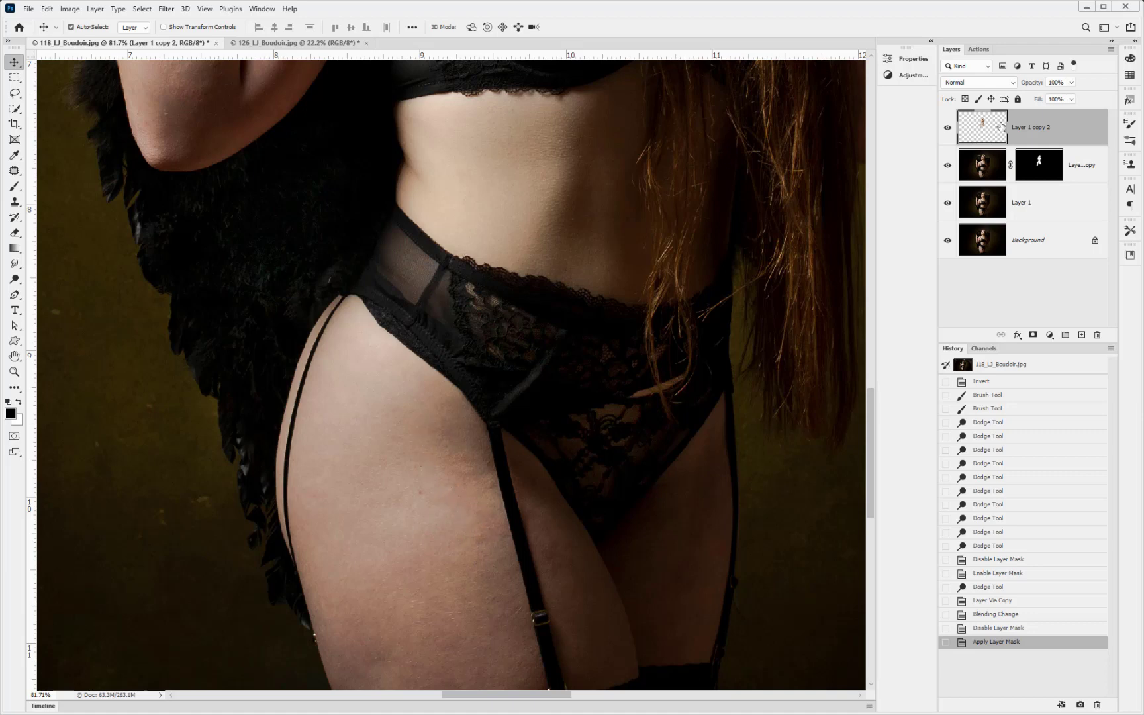
pyautogui.moveTo(995, 154); pyautogui.dragTo(1098, 334)
# - Duplicate the masked Soft Light layer and delete the duplicate's layer mask without applying it
pyautogui.moveTo(992, 138); pyautogui.dragTo(1082, 335)
pyautogui.click(1053, 134)
pyautogui.moveTo(1052, 133); pyautogui.dragTo(1095, 333)
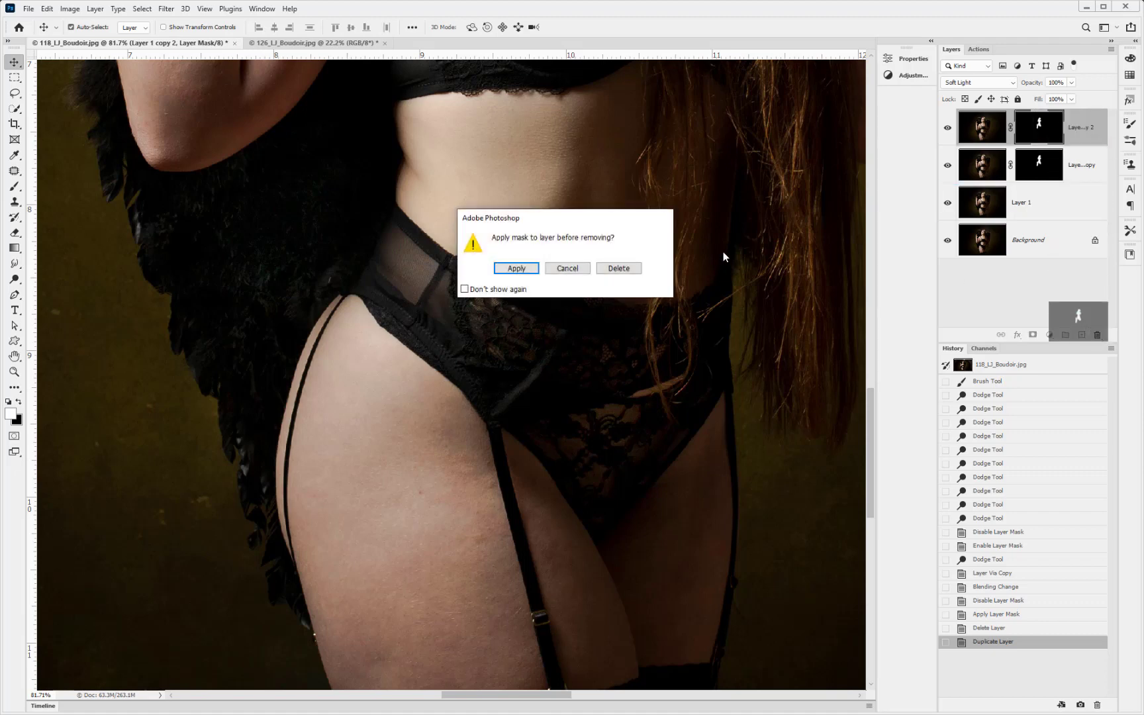
pyautogui.click(616, 267)
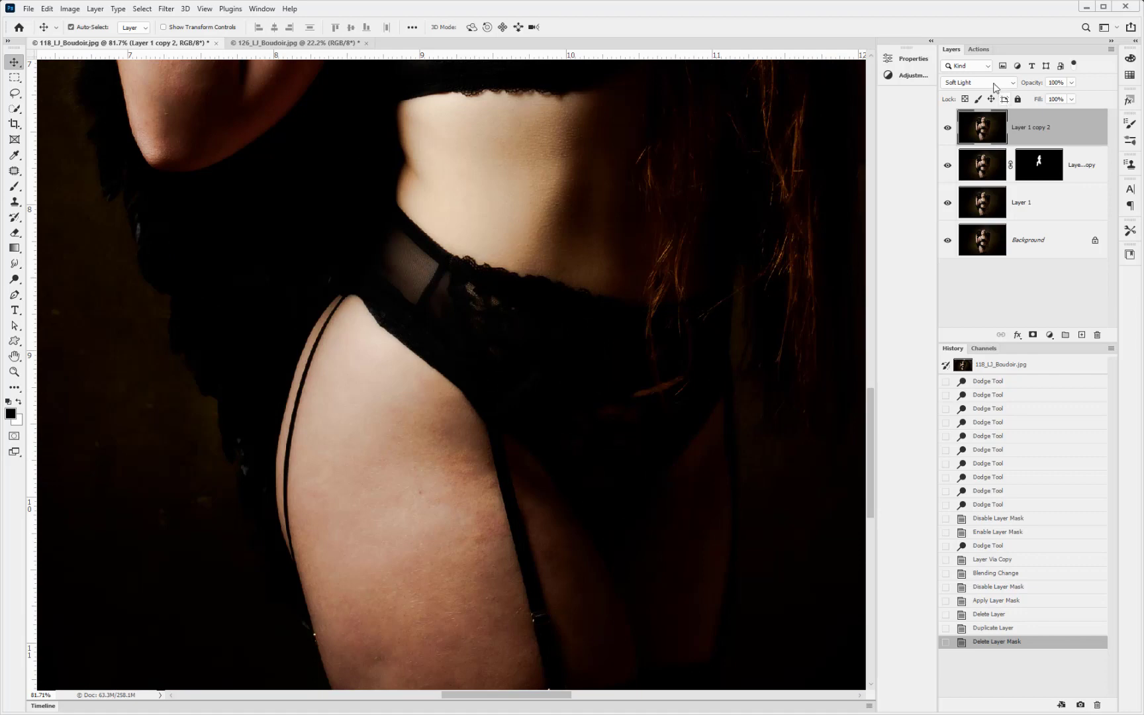
# - Set the unmasked top copy's blend mode to Normal and add a black layer mask that hides it
pyautogui.click(993, 83)
pyautogui.click(973, 94)
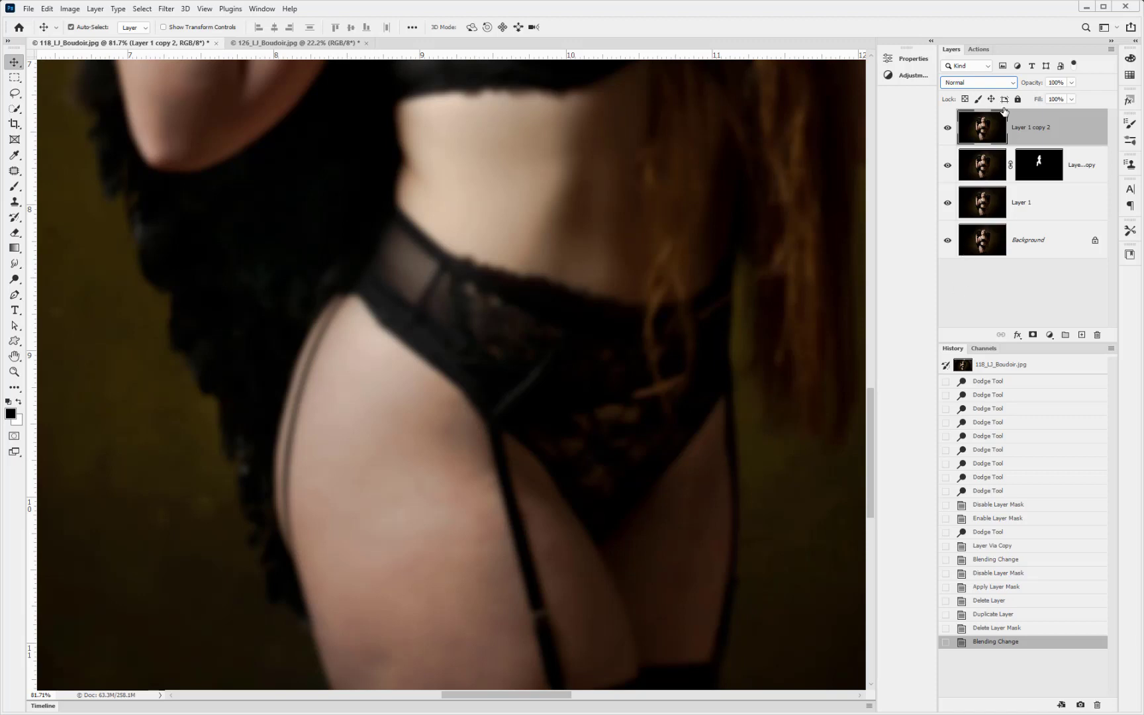
pyautogui.keyDown('alt'); pyautogui.click(1033, 336); pyautogui.keyUp('alt')
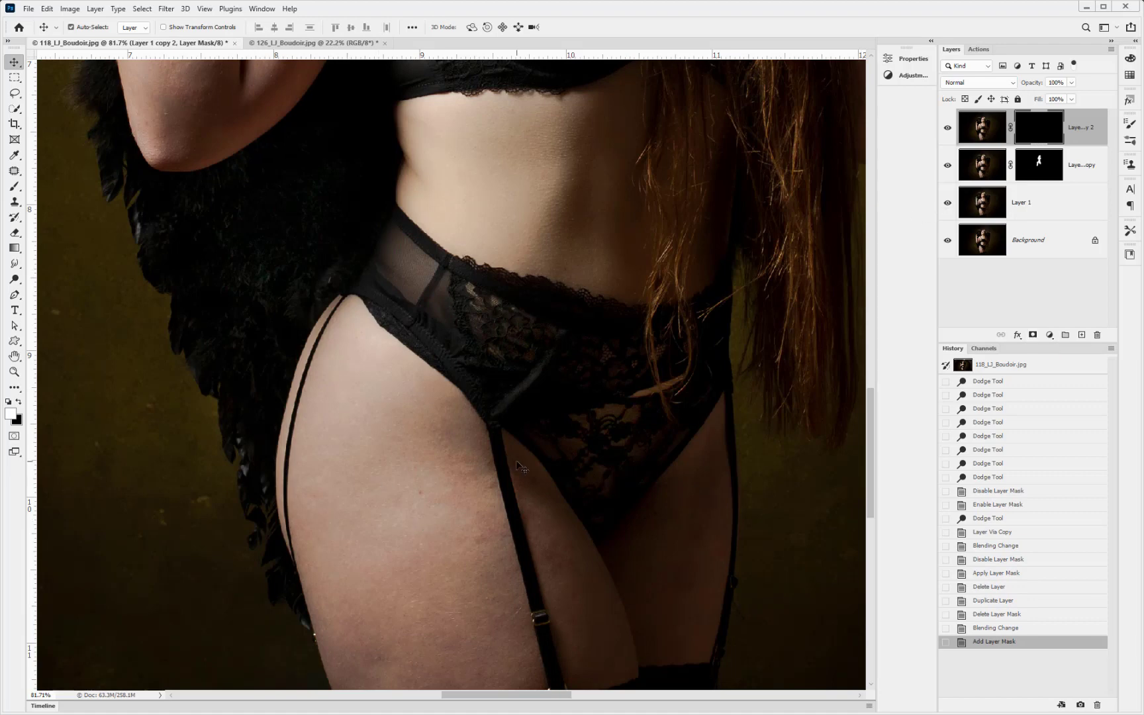
# - Paint white on the top layer's mask with the Brush tool over both thighs and the bare stomach to reveal the smoothing
pyautogui.scroll(-2, 520, 466)
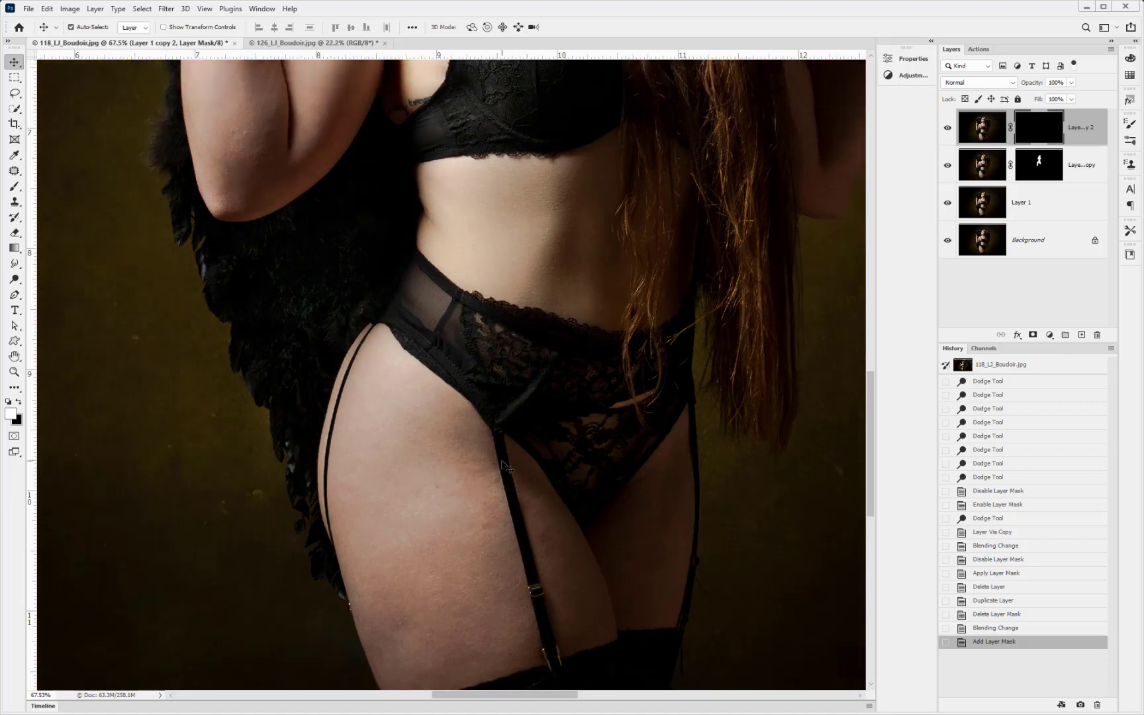
pyautogui.press('b')
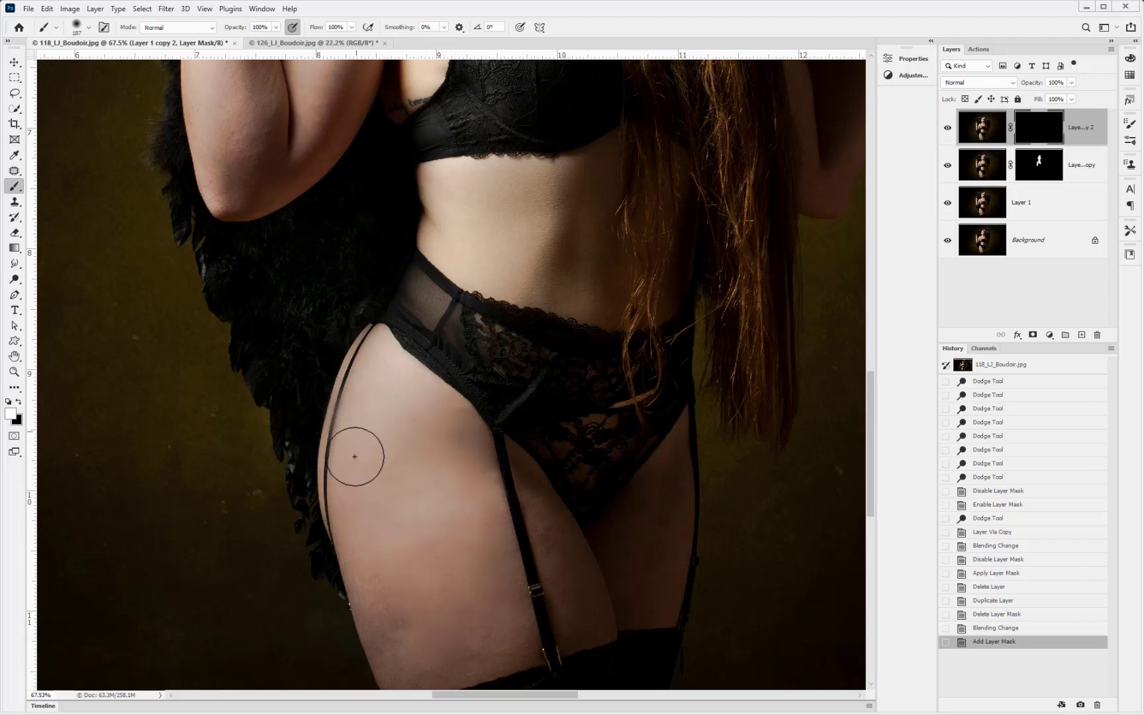
pyautogui.moveTo(424, 649)
pyautogui.mouseDown()
pyautogui.moveTo(473, 629)
pyautogui.moveTo(533, 544)
pyautogui.mouseUp()
pyautogui.moveTo(571, 598)
pyautogui.mouseDown()
pyautogui.moveTo(659, 518)
pyautogui.moveTo(649, 592)
pyautogui.mouseUp()
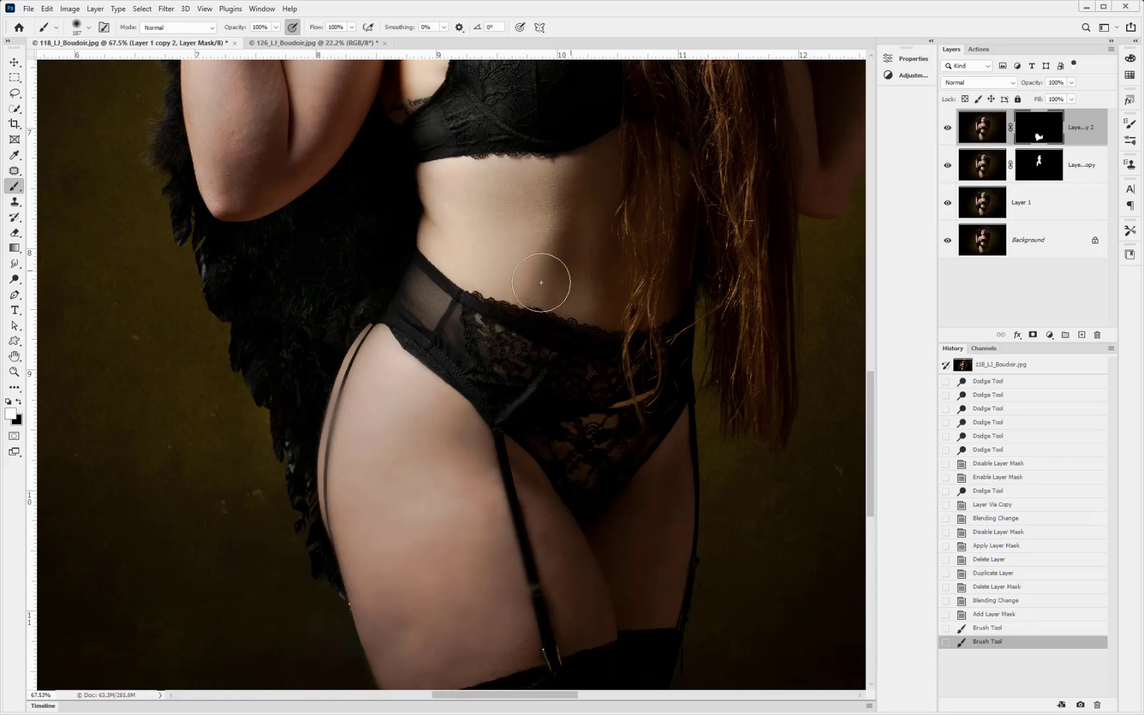
pyautogui.moveTo(464, 208); pyautogui.dragTo(408, 225)
pyautogui.moveTo(455, 651); pyautogui.dragTo(477, 570)
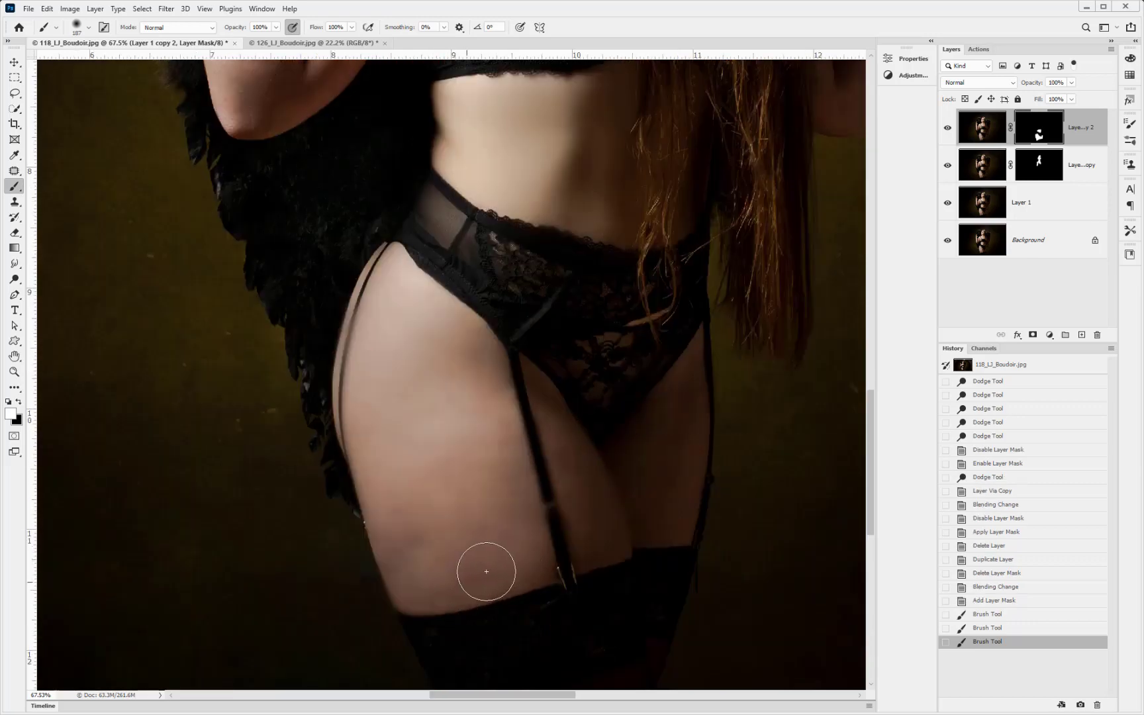
pyautogui.moveTo(432, 355)
pyautogui.mouseDown()
pyautogui.moveTo(381, 316)
pyautogui.moveTo(409, 322)
pyautogui.mouseUp()
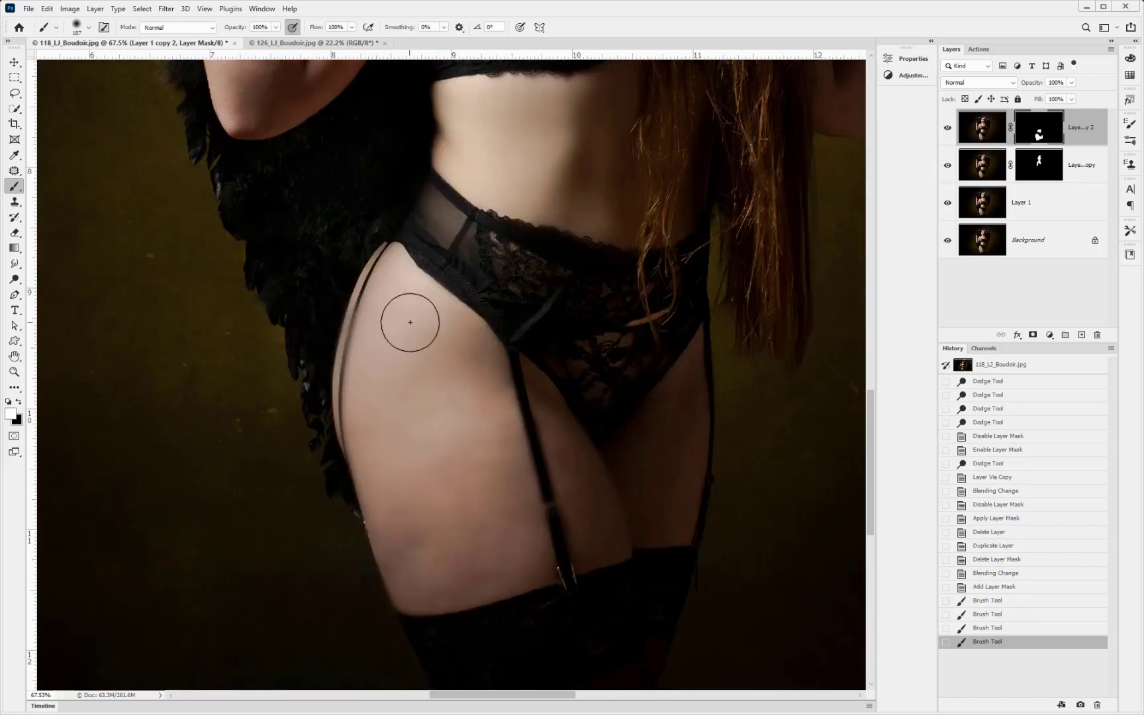
# - Paint black on the mask along the thin garter strap on the outer hip with a 40 px brush to restore its detail
pyautogui.press('x')
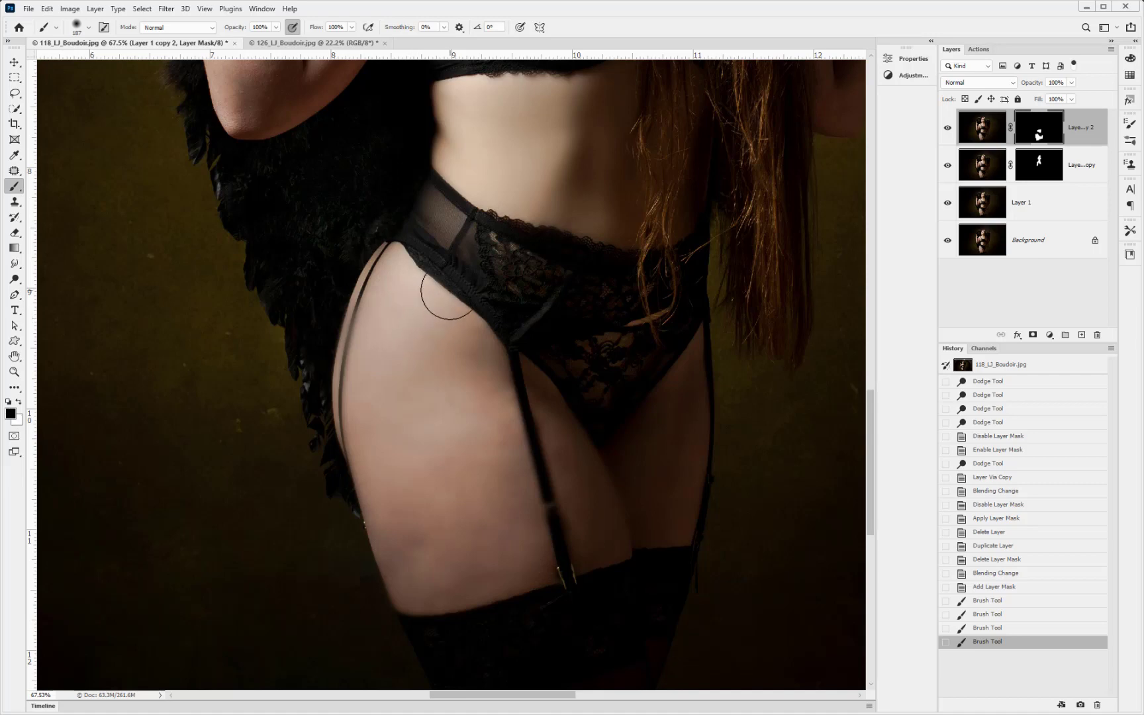
pyautogui.press('[')
pyautogui.press('[')
pyautogui.press('[')
pyautogui.press('[')
pyautogui.press('[')
pyautogui.press('[')
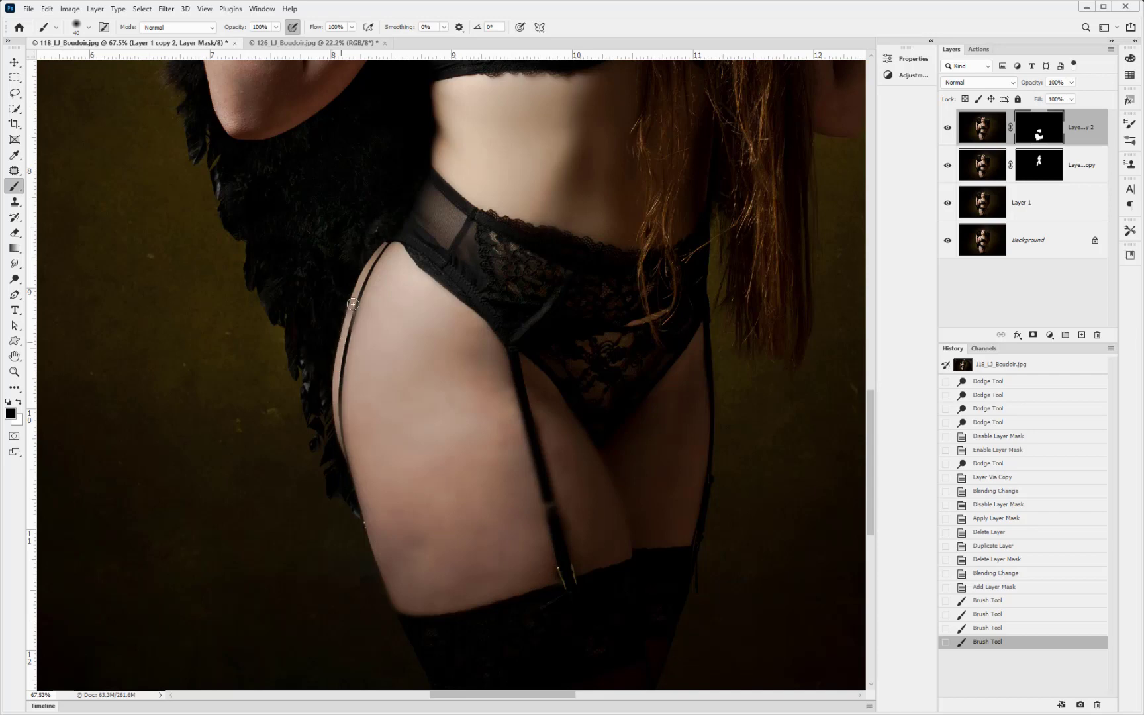
pyautogui.click(375, 247)
# - Paint white on the mask with a 175 px brush over the brightly lit arm, shoulder and upper chest
pyautogui.scroll(-3, 375, 247)
pyautogui.moveTo(456, 150)
pyautogui.mouseDown()
pyautogui.moveTo(456, 328)
pyautogui.moveTo(470, 378)
pyautogui.moveTo(459, 376)
pyautogui.mouseUp()
pyautogui.press('x')
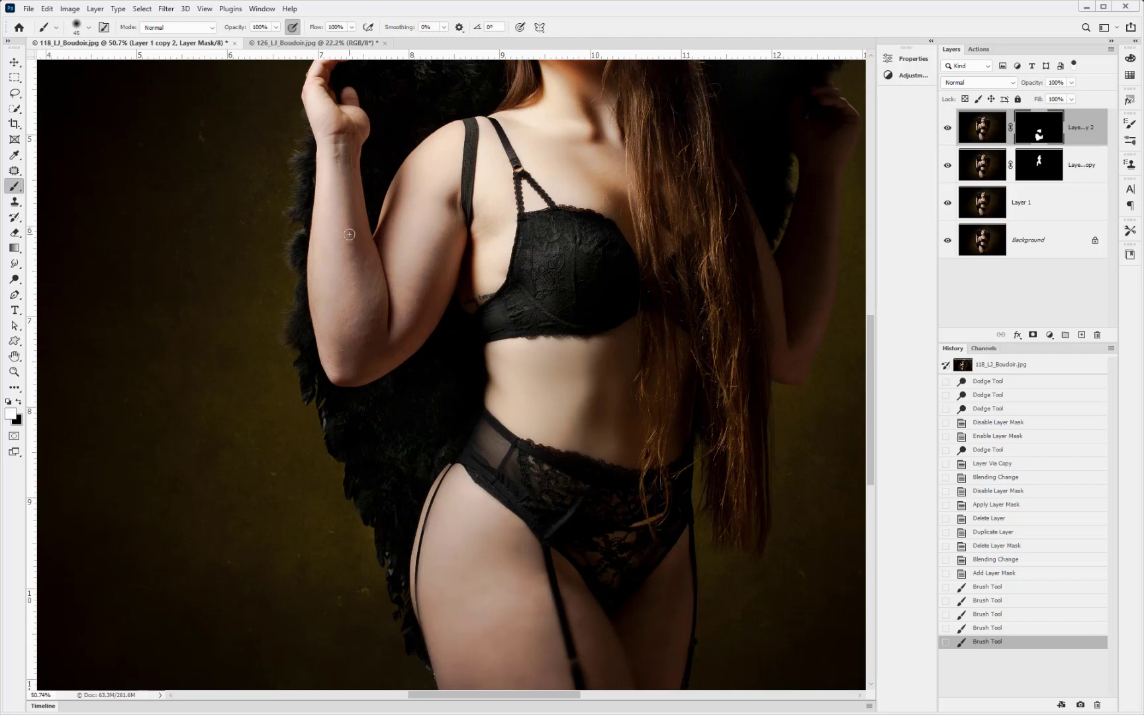
pyautogui.press(']')
pyautogui.press(']')
pyautogui.press(']')
pyautogui.press(']')
pyautogui.press(']')
pyautogui.press(']')
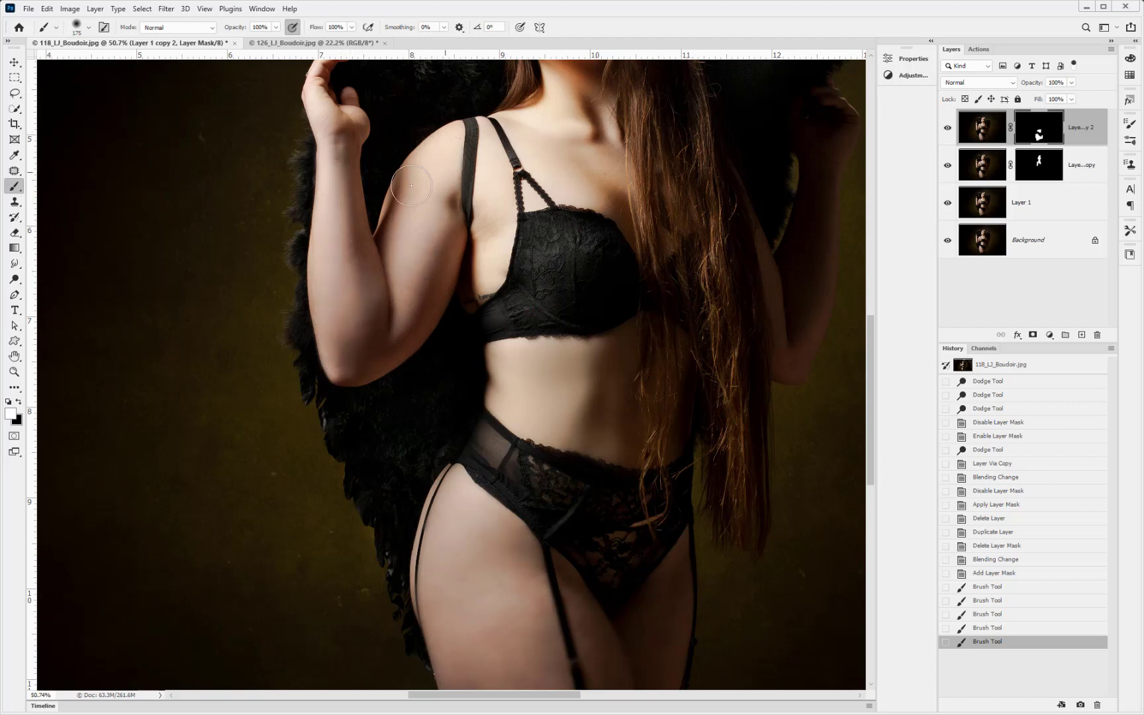
pyautogui.moveTo(391, 276); pyautogui.dragTo(331, 177)
pyautogui.moveTo(500, 168); pyautogui.dragTo(492, 192)
pyautogui.moveTo(485, 255); pyautogui.dragTo(524, 120)
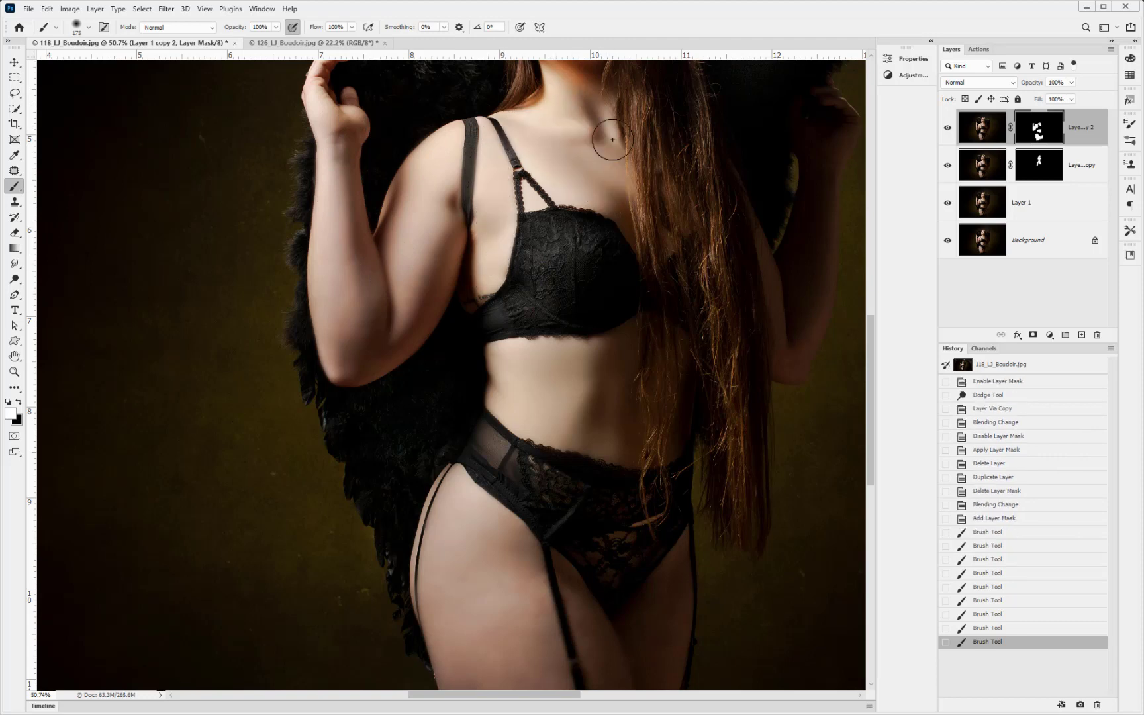
# - Paint white on the mask over the neck, then the face and shadowed arm with a 100 px brush
pyautogui.moveTo(609, 180); pyautogui.dragTo(610, 257)
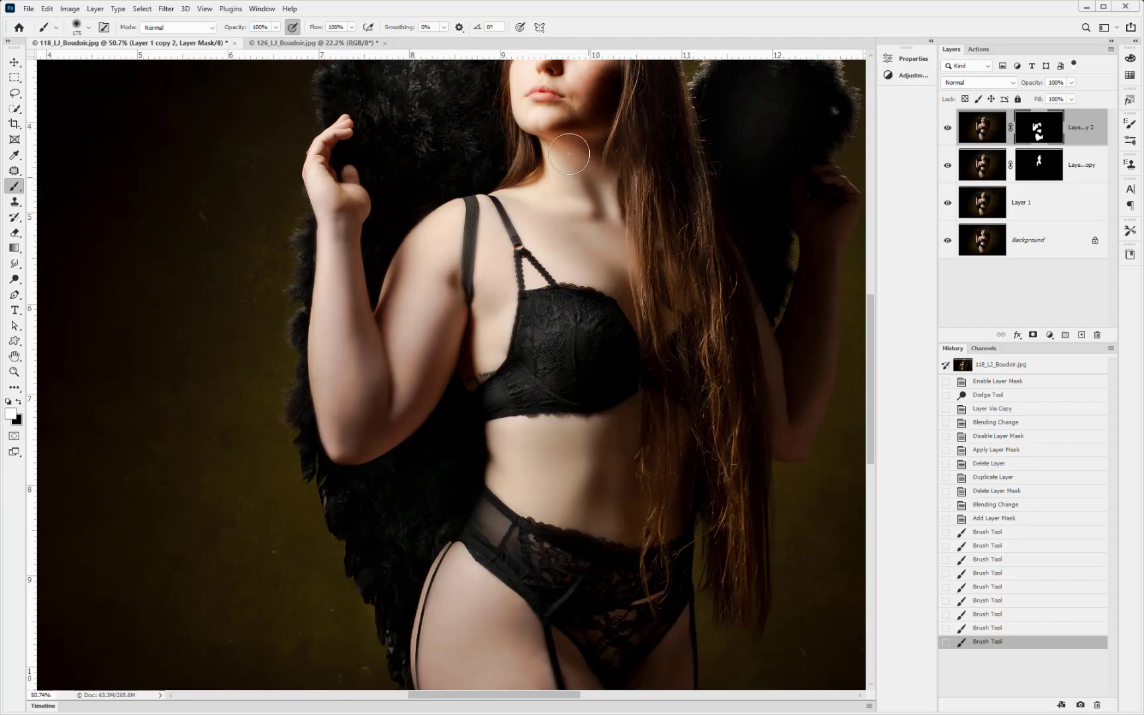
pyautogui.moveTo(583, 144)
pyautogui.mouseDown()
pyautogui.moveTo(582, 235)
pyautogui.moveTo(594, 166)
pyautogui.moveTo(589, 156)
pyautogui.moveTo(588, 177)
pyautogui.moveTo(584, 141)
pyautogui.moveTo(580, 178)
pyautogui.moveTo(573, 162)
pyautogui.moveTo(541, 159)
pyautogui.moveTo(565, 141)
pyautogui.moveTo(528, 134)
pyautogui.moveTo(517, 166)
pyautogui.moveTo(554, 151)
pyautogui.mouseUp()
pyautogui.press('[')
pyautogui.press('[')
pyautogui.press('[')
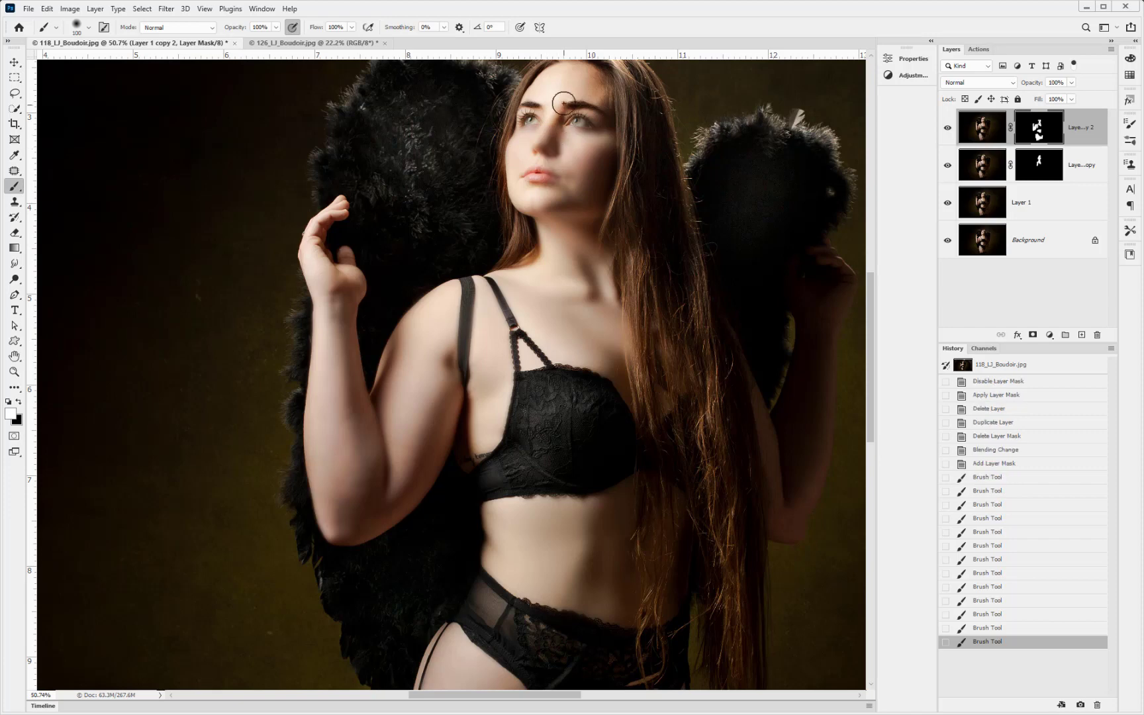
pyautogui.moveTo(583, 73)
pyautogui.mouseDown()
pyautogui.moveTo(528, 92)
pyautogui.moveTo(544, 107)
pyautogui.moveTo(598, 107)
pyautogui.moveTo(593, 89)
pyautogui.moveTo(600, 121)
pyautogui.mouseUp()
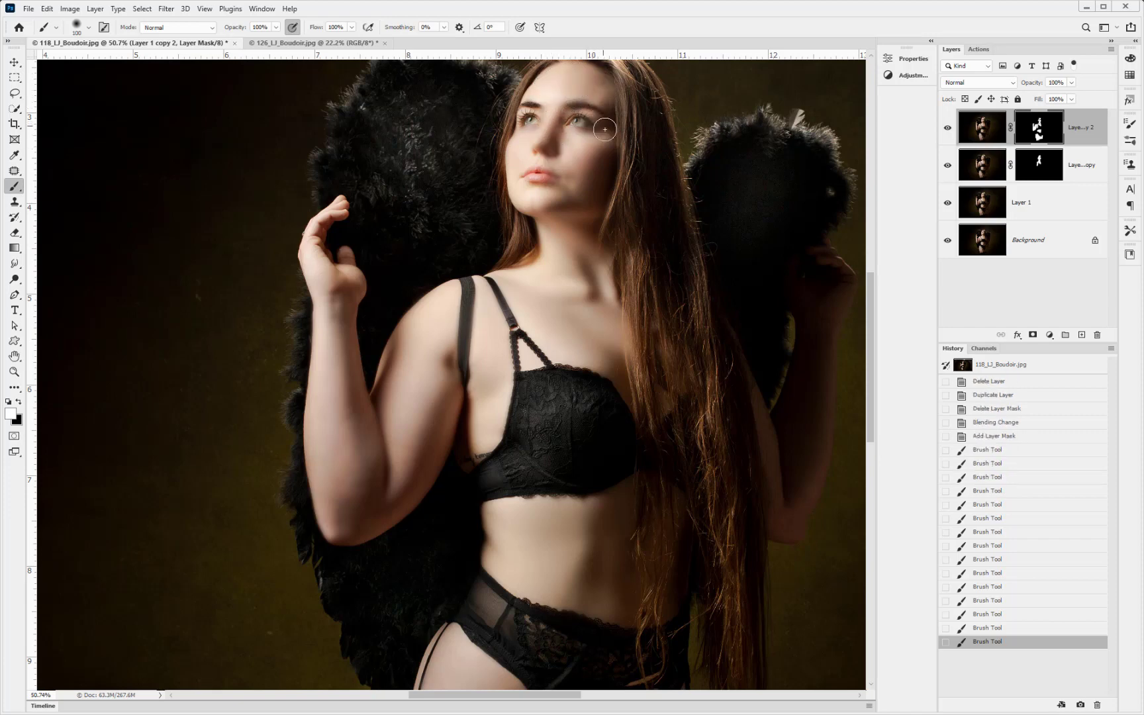
pyautogui.moveTo(557, 213); pyautogui.dragTo(580, 215)
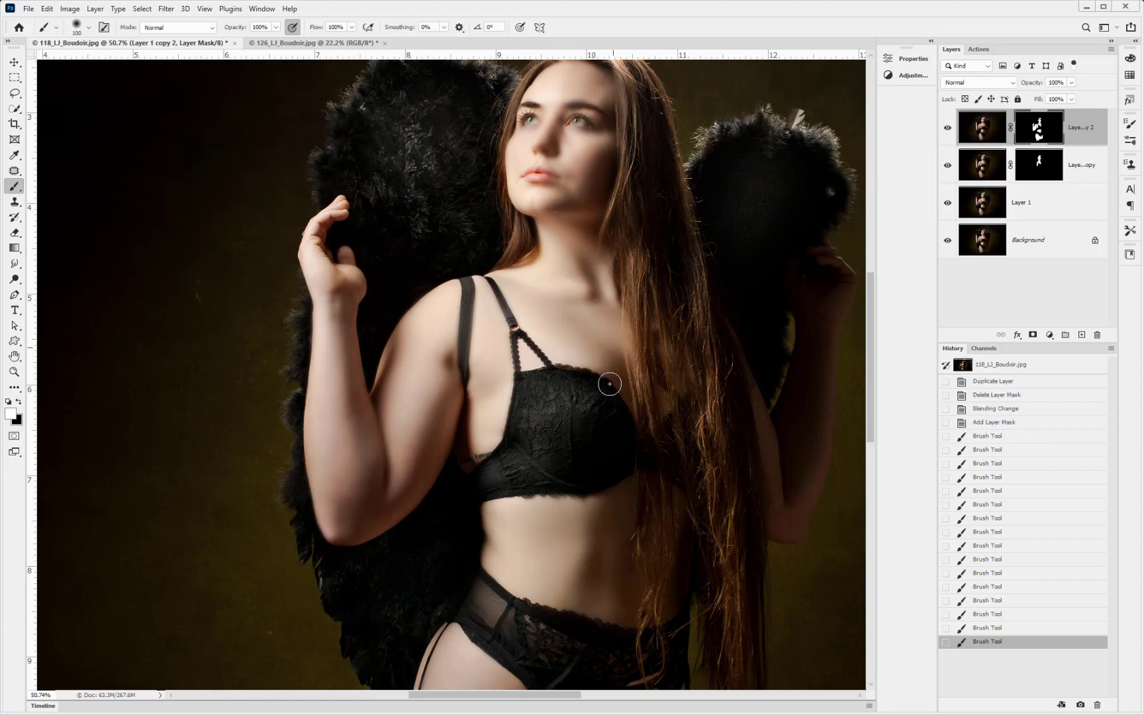
pyautogui.moveTo(590, 435); pyautogui.dragTo(550, 262)
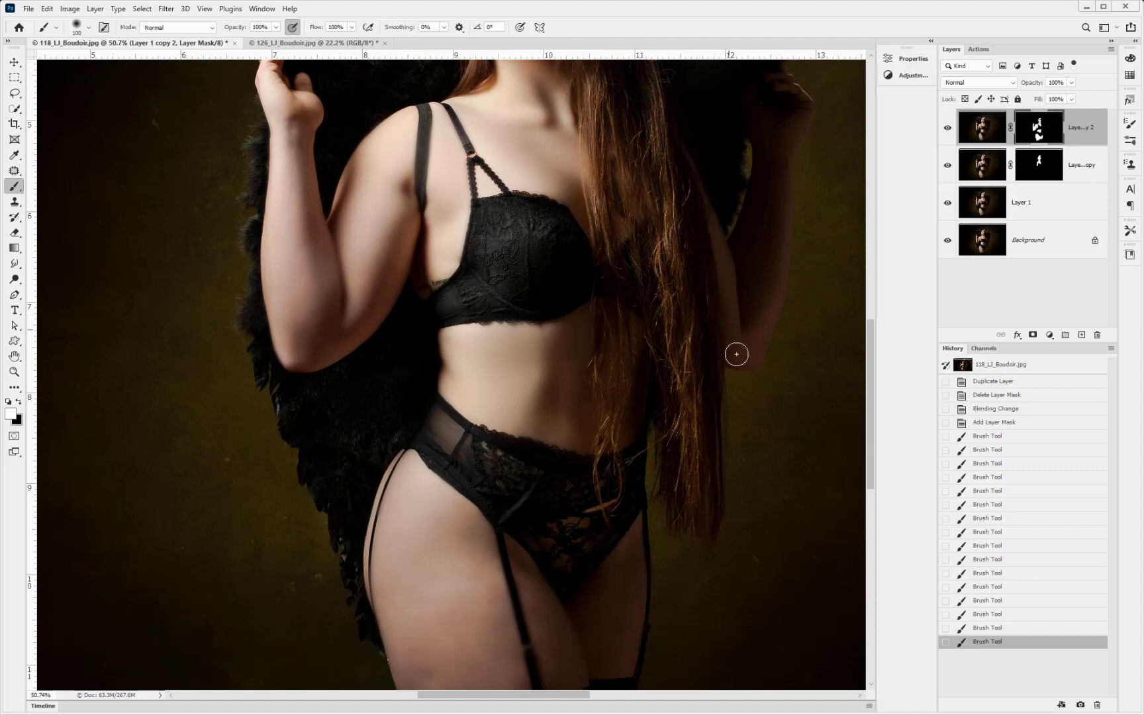
pyautogui.moveTo(787, 101); pyautogui.dragTo(695, 212)
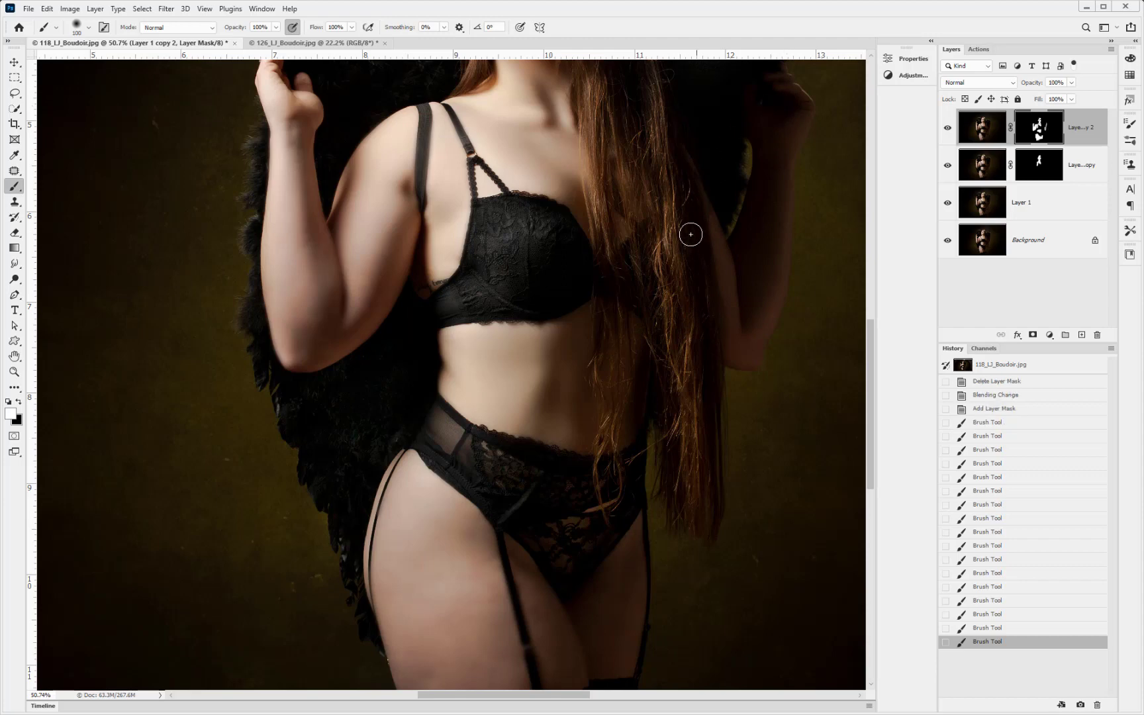
# - Paint black on the mask over both eyes and the lips to restore their sharpness, using a 60 px brush for the lips
pyautogui.scroll(-5, 690, 235)
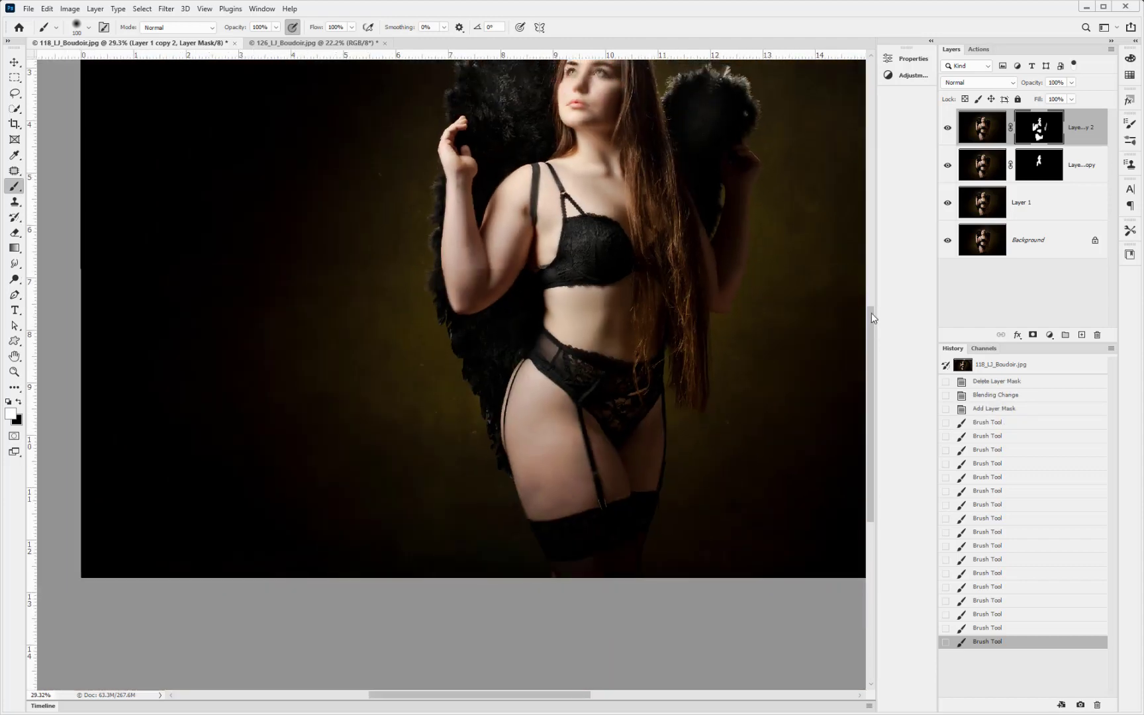
pyautogui.moveTo(871, 319); pyautogui.dragTo(871, 293)
pyautogui.scroll(5, 618, 220)
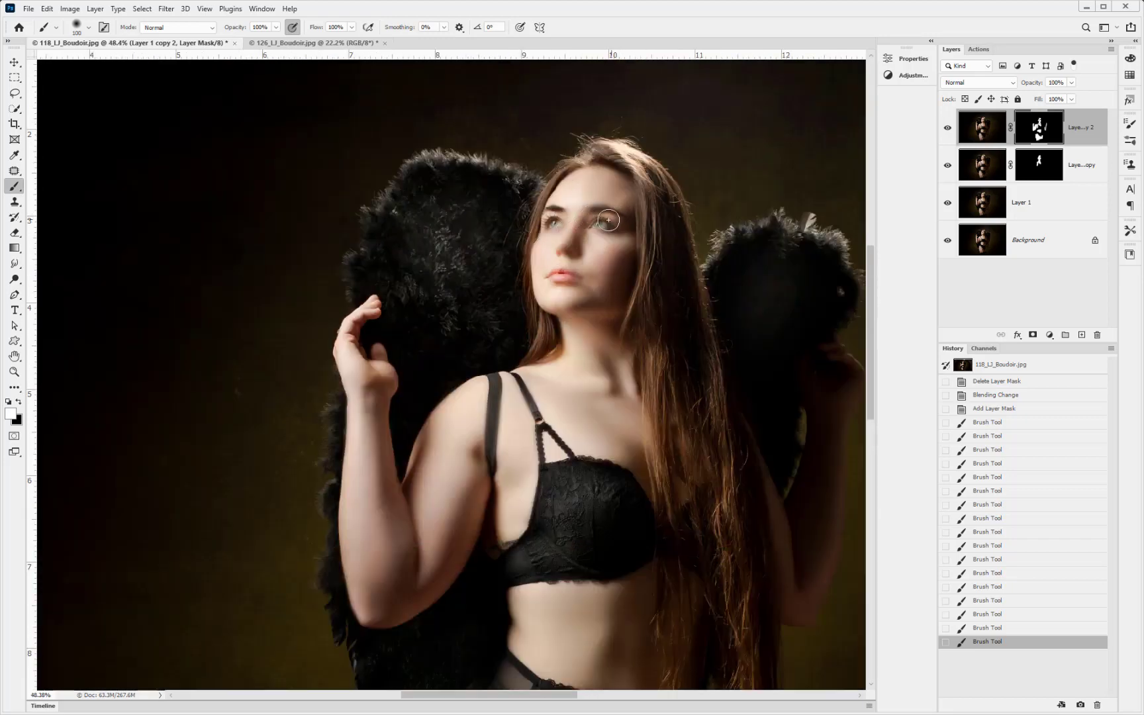
pyautogui.press('x')
pyautogui.moveTo(600, 225); pyautogui.dragTo(604, 225)
pyautogui.click(553, 224)
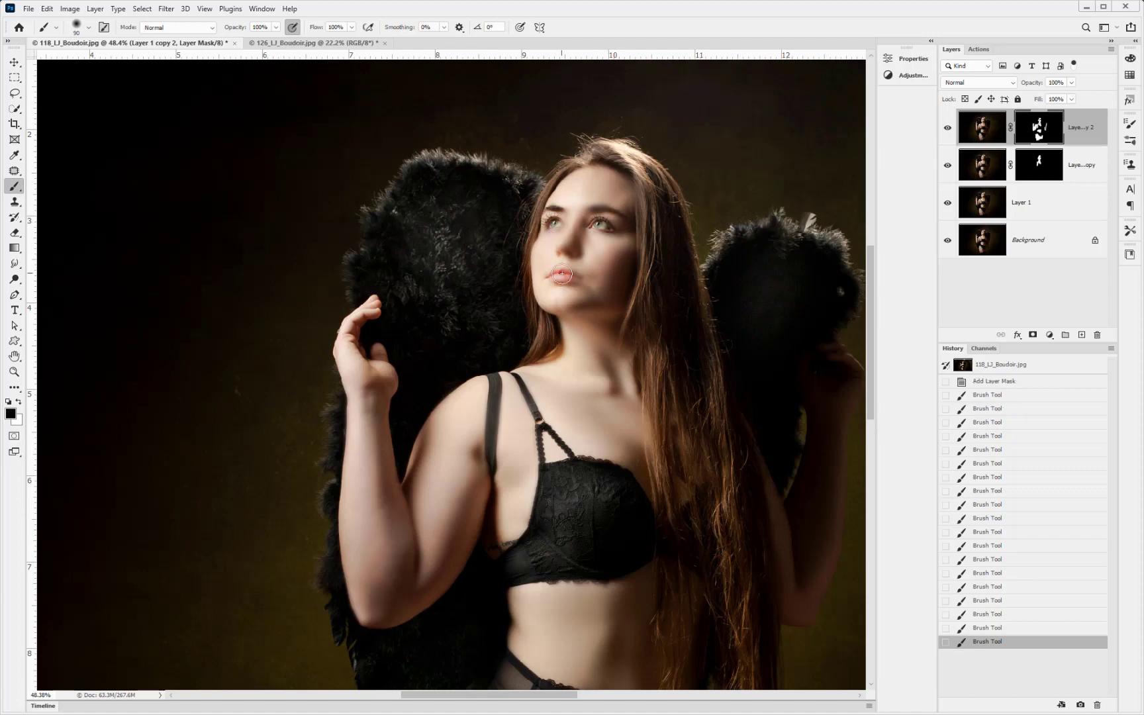
pyautogui.press('[')
pyautogui.press('[')
pyautogui.click(562, 273)
# - Reduce the brush to 25 px to refine the smoothing mask around the nose and lips
pyautogui.scroll(5, 567, 264)
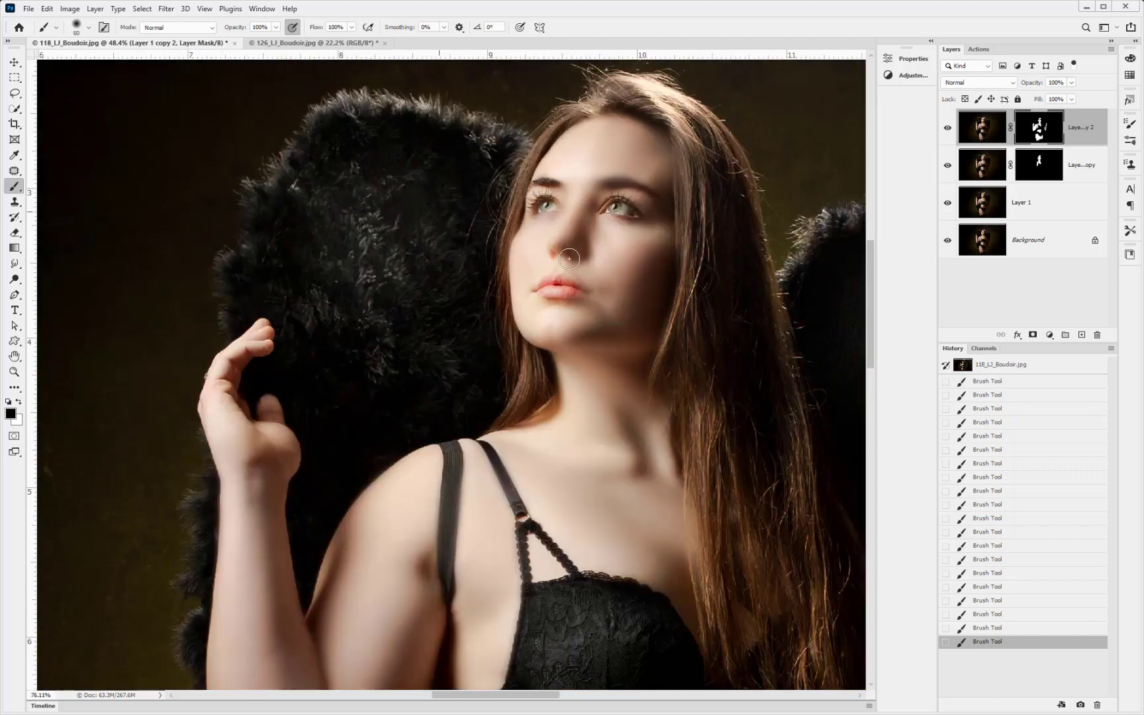
pyautogui.scroll(4, 569, 258)
pyautogui.press('[')
pyautogui.press('[')
pyautogui.press('[')
pyautogui.press('[')
pyautogui.press('[')
pyautogui.press('[')
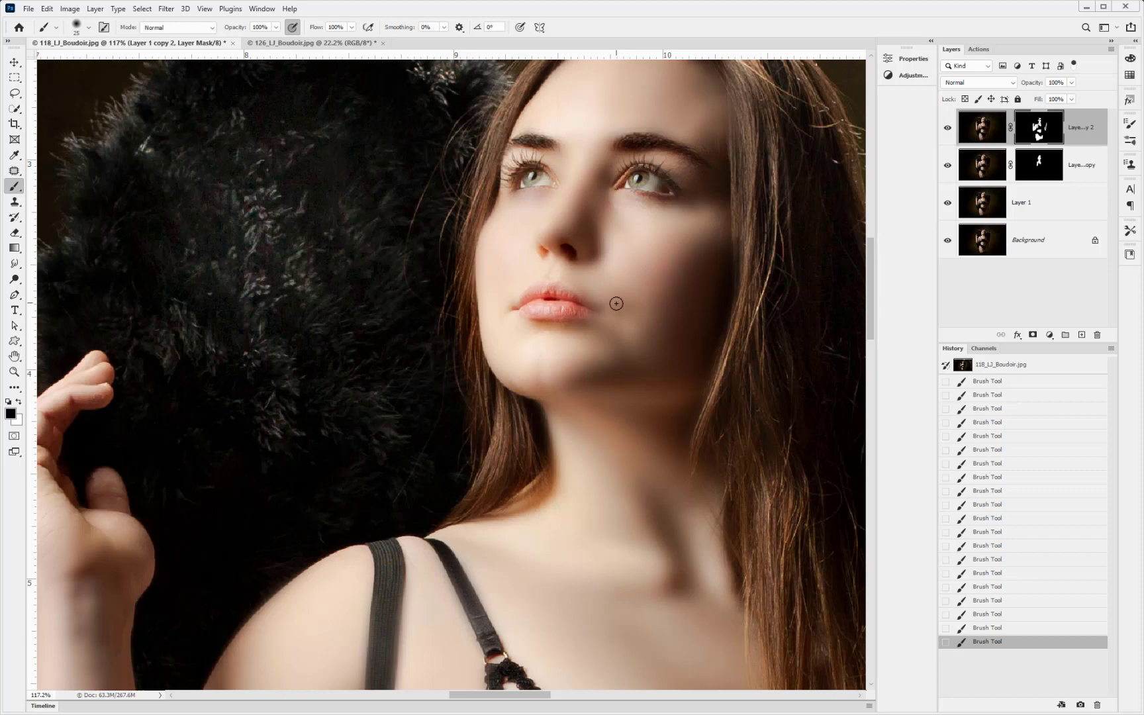
# - Lower the smoothing layer's opacity to 67% and toggle its visibility to compare the photo with and without it
pyautogui.scroll(-5, 616, 303)
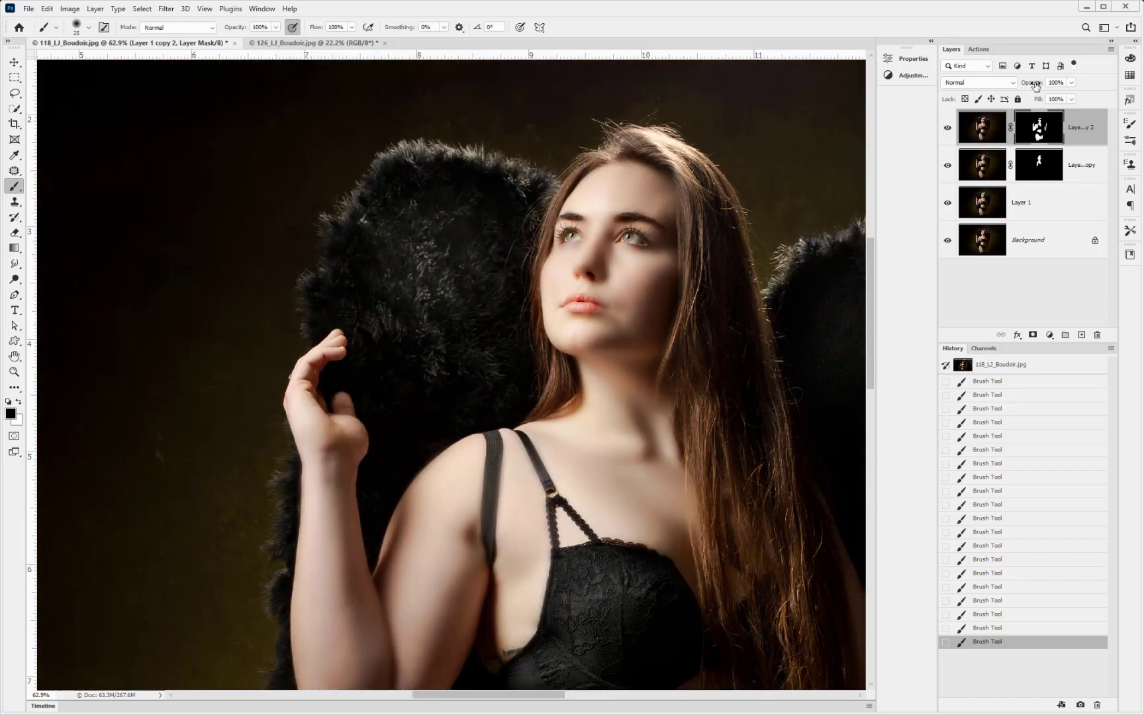
pyautogui.moveTo(1035, 85); pyautogui.dragTo(1015, 86)
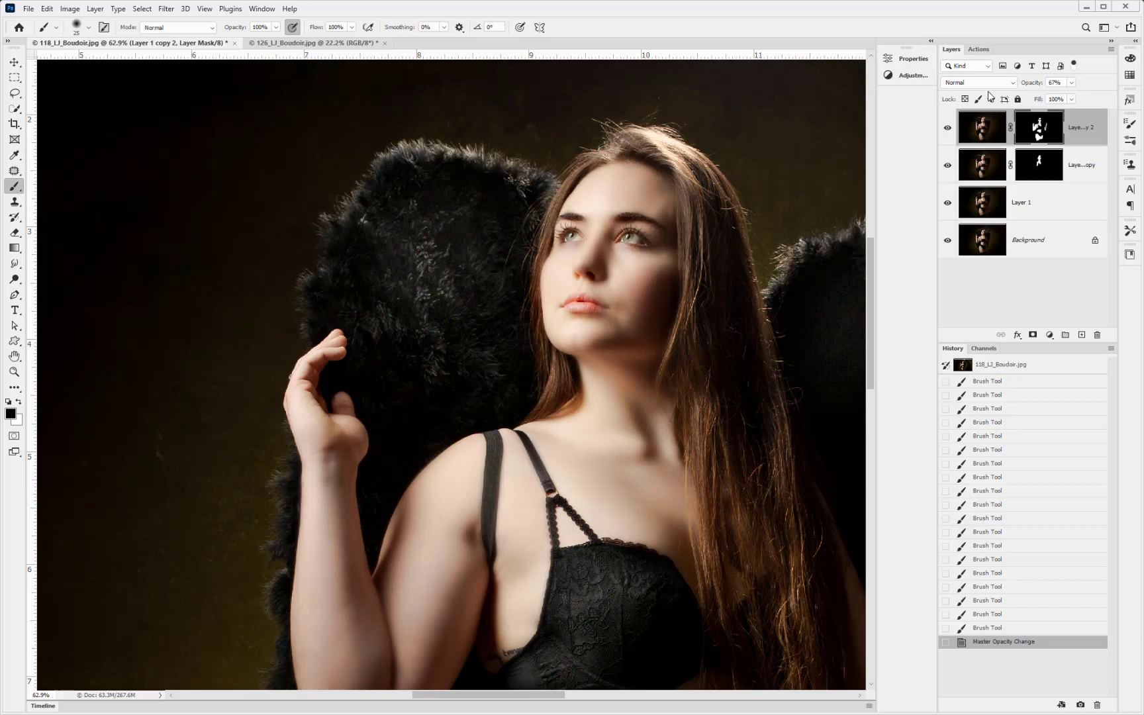
pyautogui.click(948, 128)
pyautogui.click(947, 128)
pyautogui.scroll(-5, 624, 395)
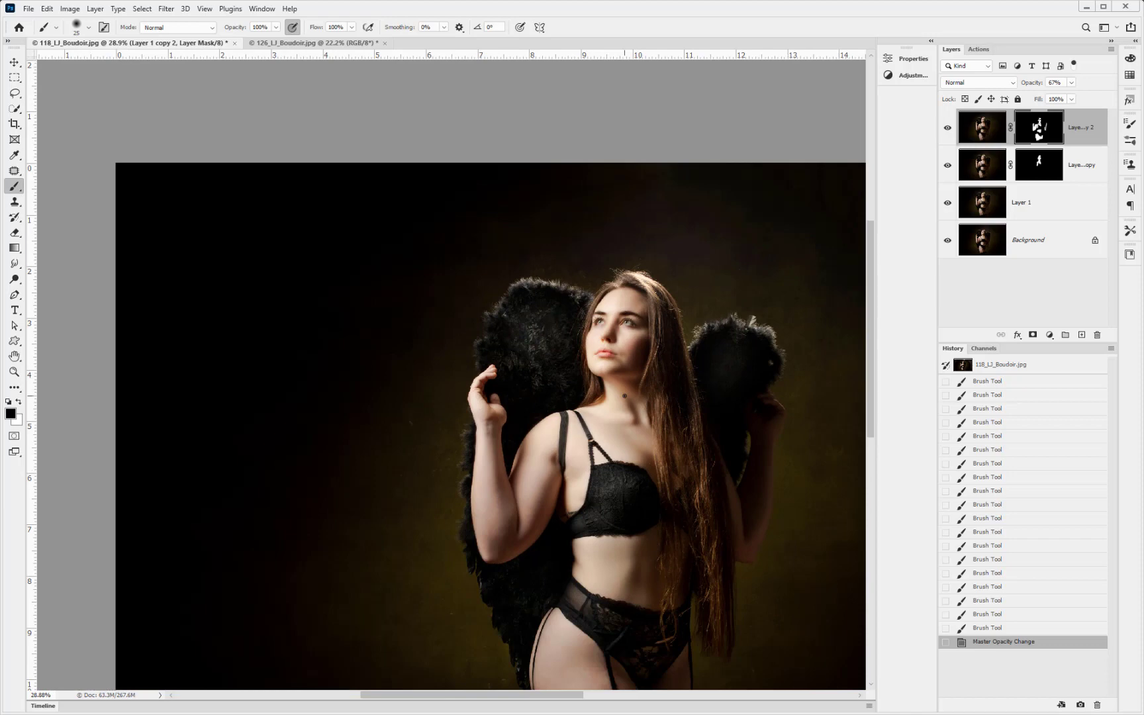
pyautogui.scroll(-2, 624, 396)
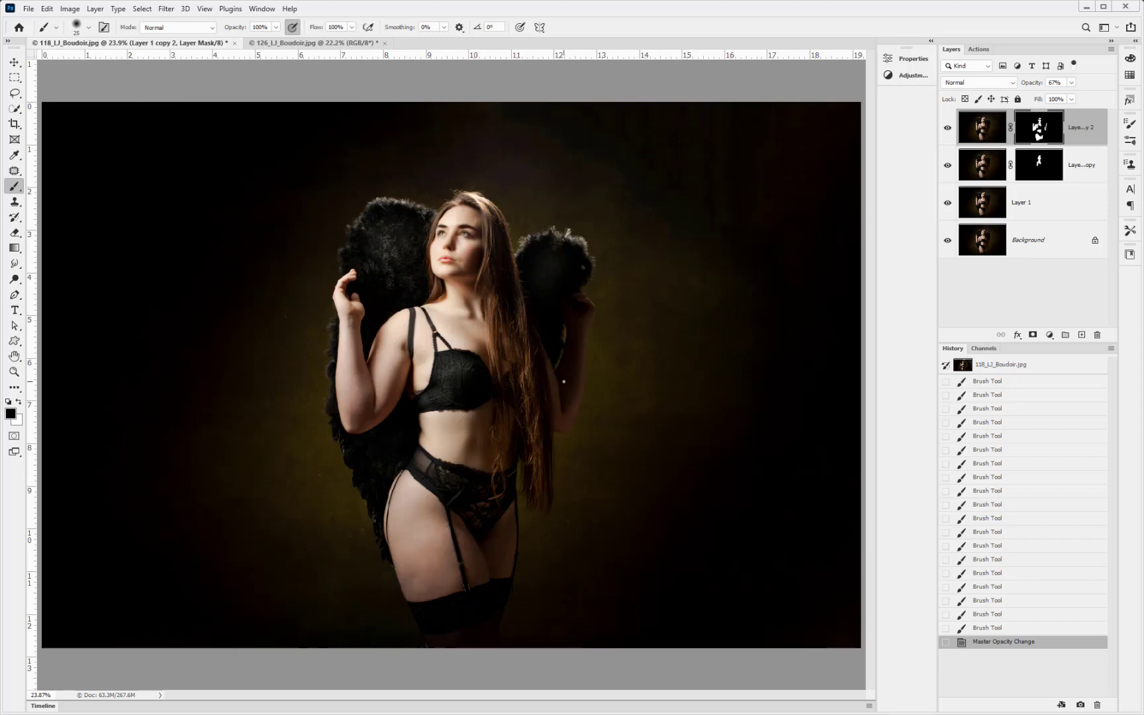
# - Stamp all visible layers into a new top layer, hide the four layers beneath it and inspect the merged photo
pyautogui.hotkey('ctrl', 'shift', 'alt', 'e')
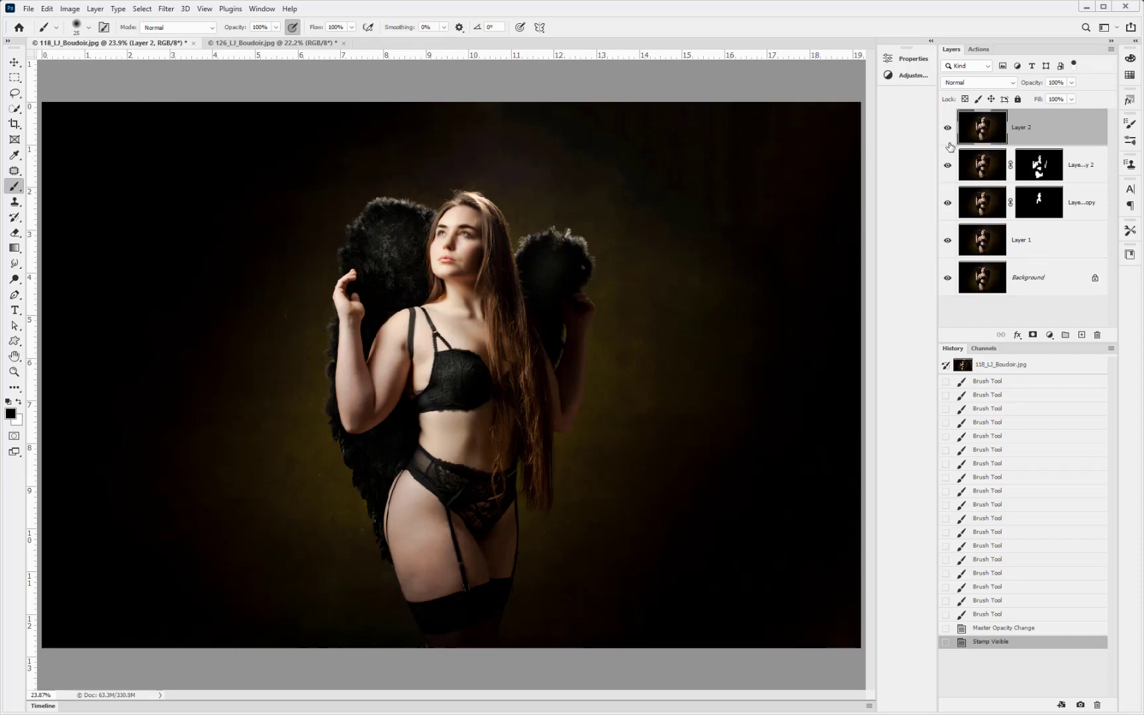
pyautogui.moveTo(948, 164); pyautogui.dragTo(947, 290)
pyautogui.scroll(8, 459, 260)
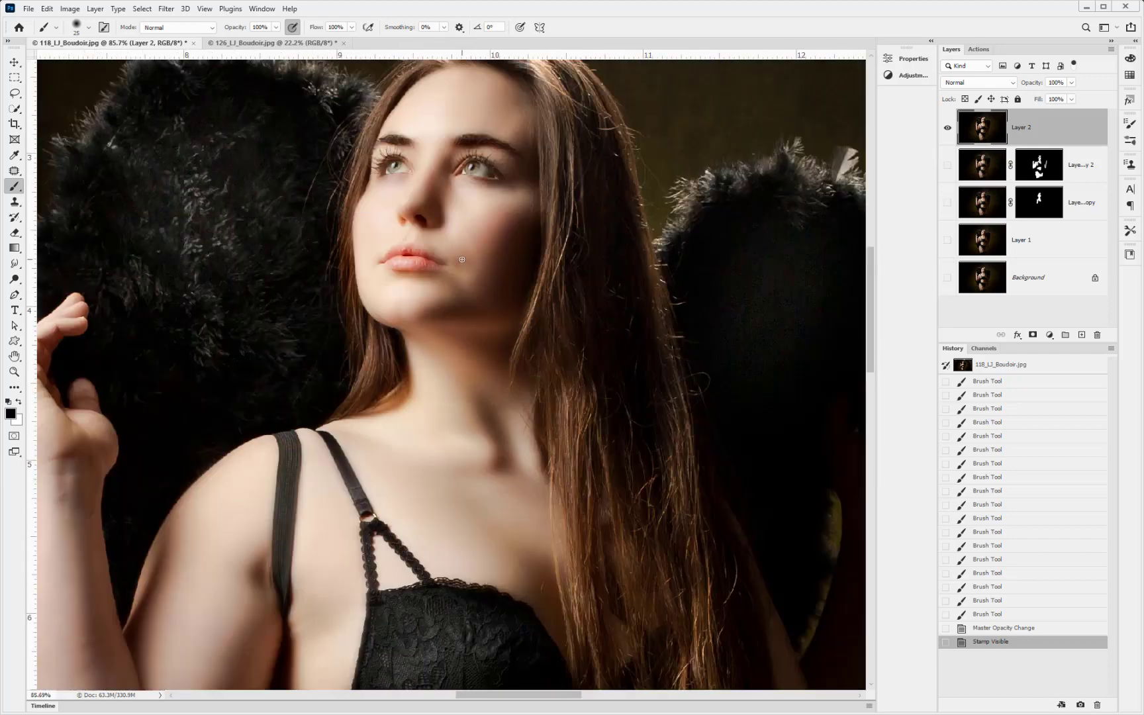
pyautogui.scroll(-6, 462, 259)
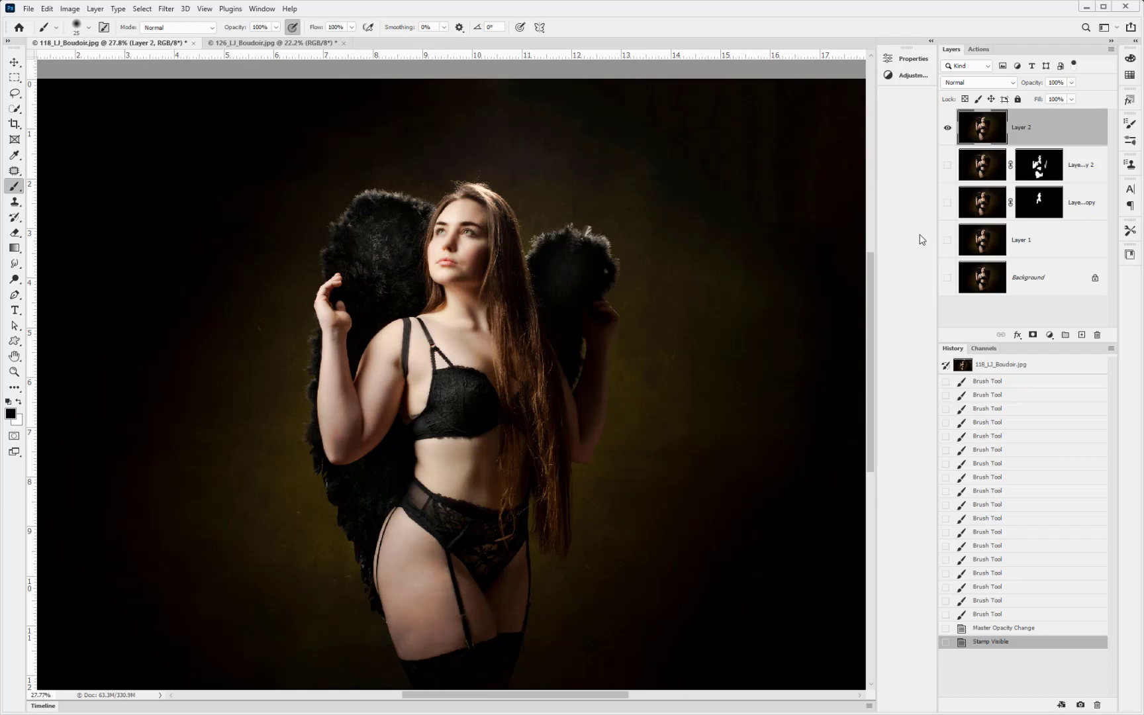
# - Duplicate the merged layer, reduce the copy's saturation to -32 with Hue/Saturation, and toggle its visibility to compare
pyautogui.hotkey('ctrl', 'j')
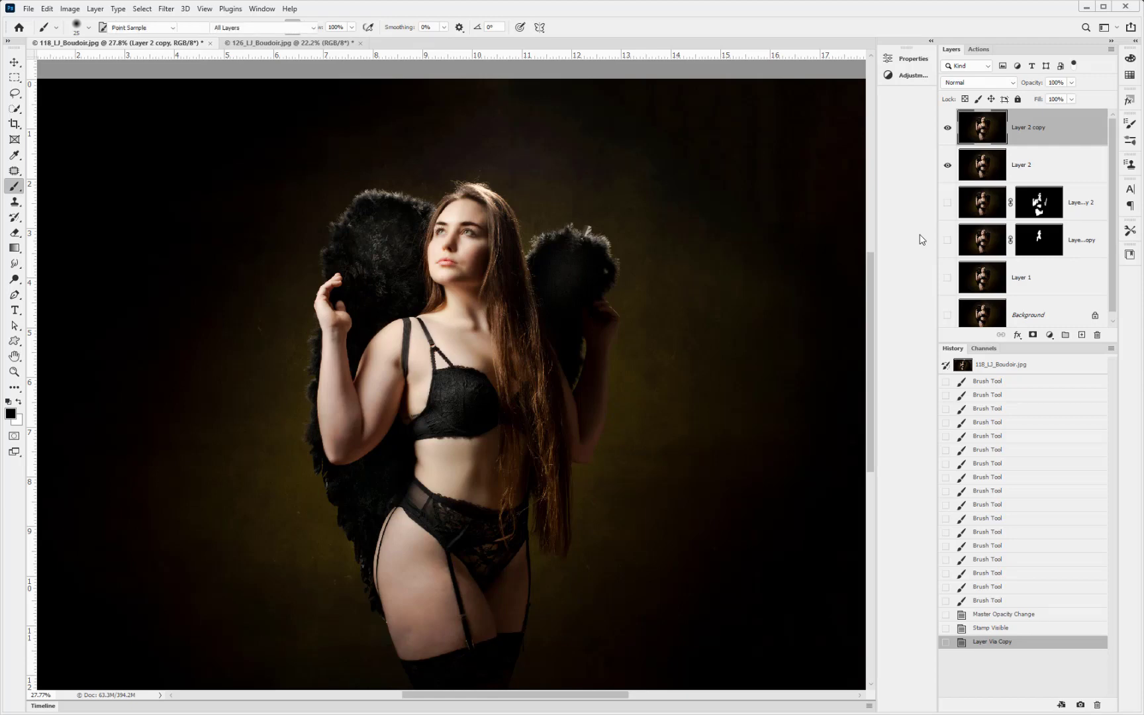
pyautogui.hotkey('ctrl', 'u')
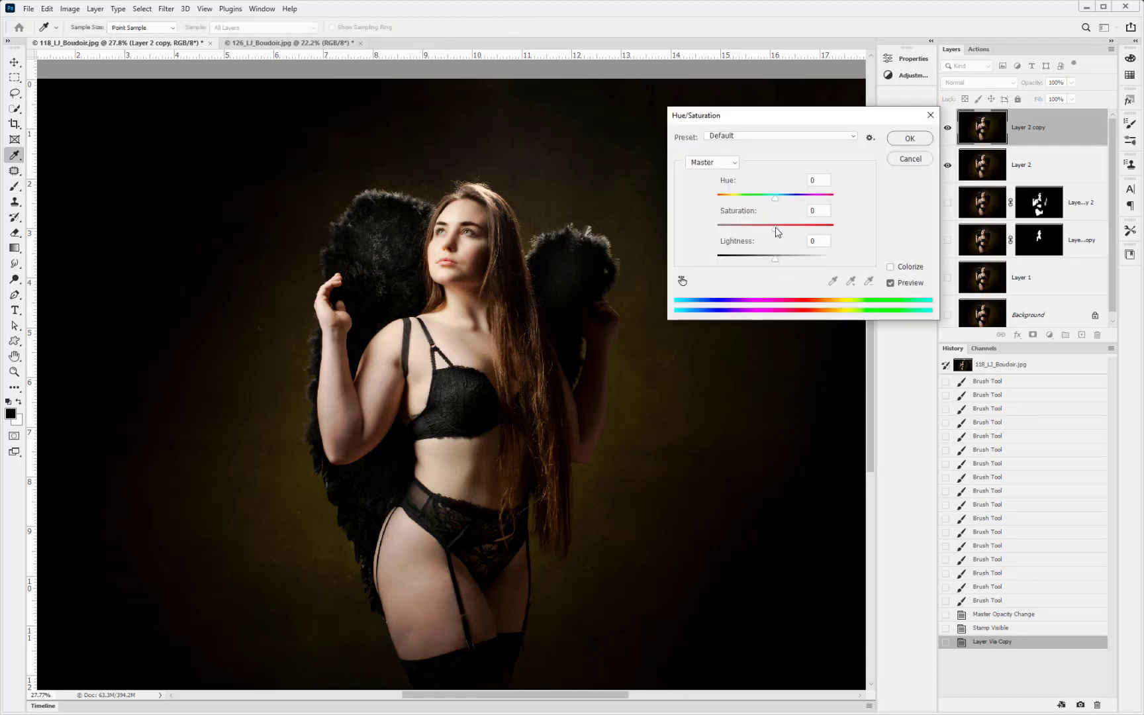
pyautogui.moveTo(776, 229)
pyautogui.mouseDown()
pyautogui.moveTo(747, 232)
pyautogui.moveTo(758, 226)
pyautogui.mouseUp()
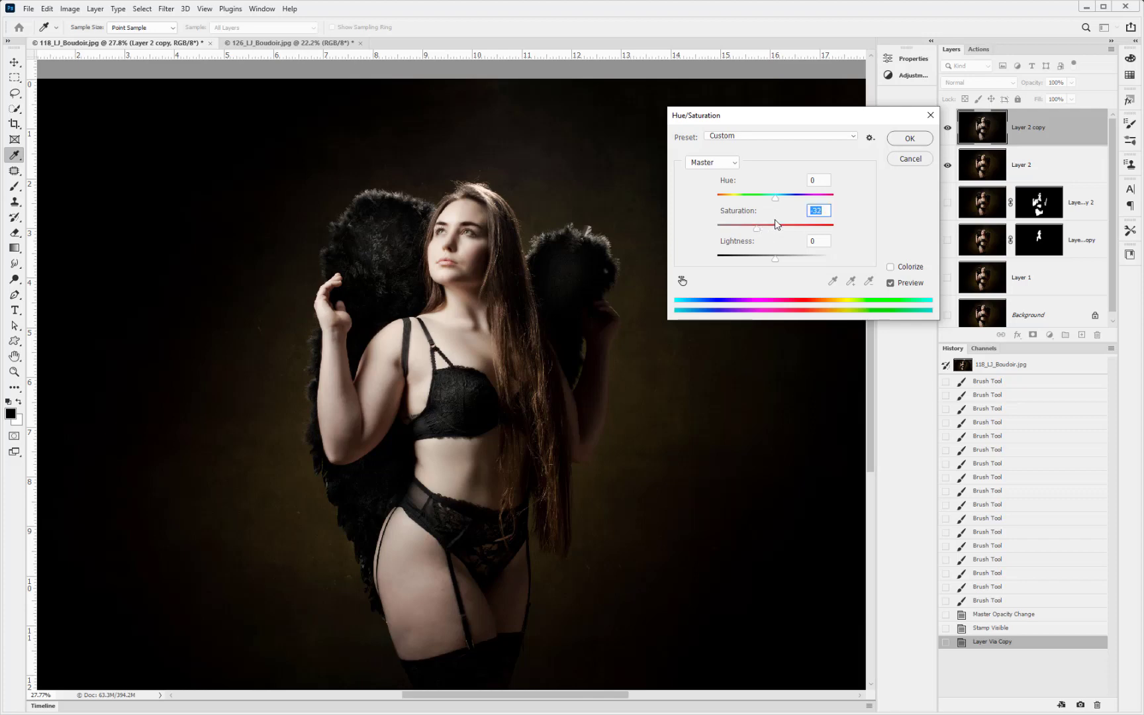
pyautogui.click(910, 138)
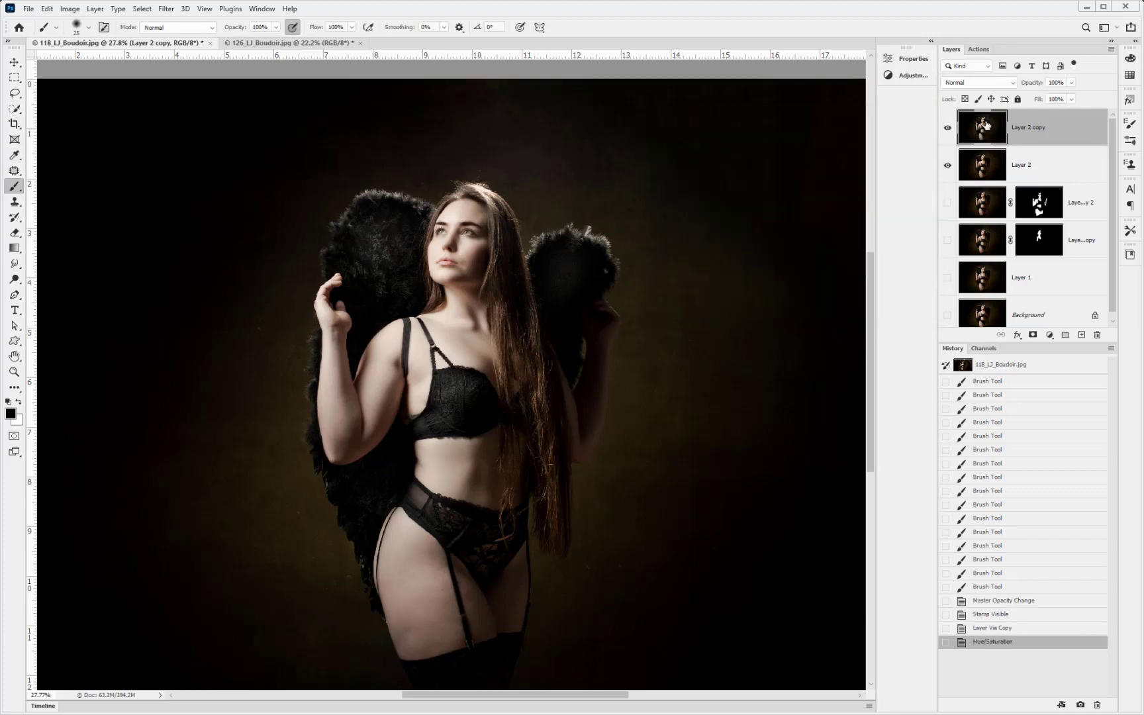
pyautogui.click(948, 128)
pyautogui.click(948, 128)
# - Switch to the photo 126_LJ_Boudoir.jpg and dodge the model's midtones at 24% exposure around the waist, chest and face
pyautogui.click(283, 44)
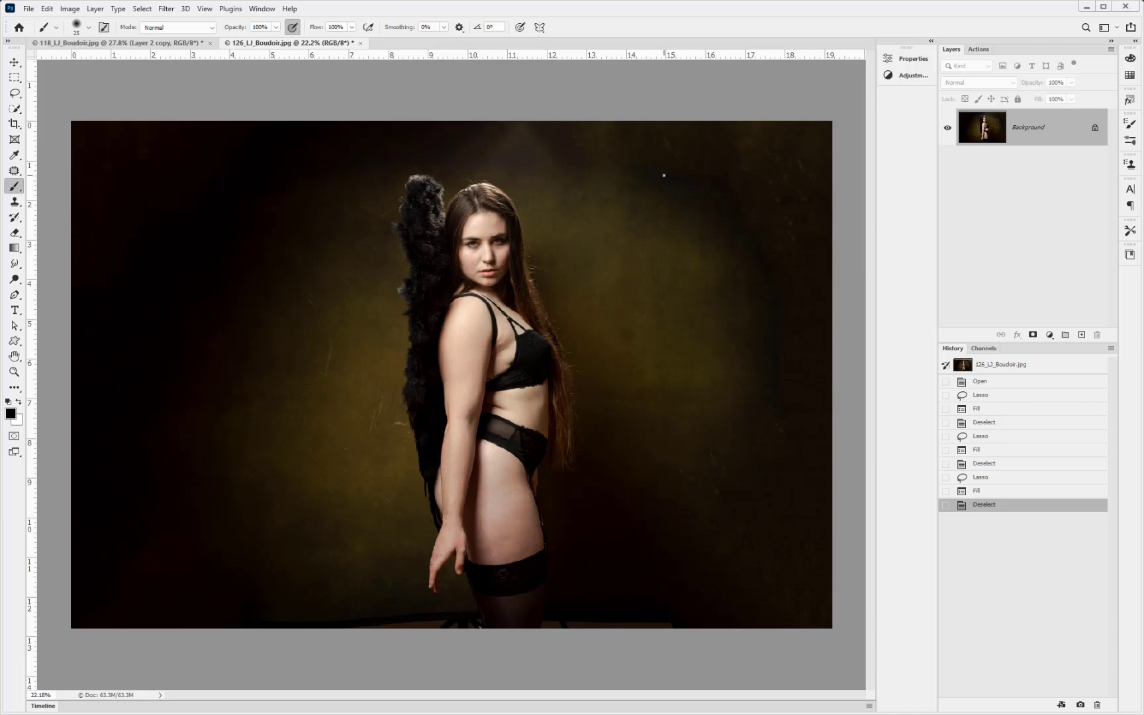
pyautogui.click(14, 279)
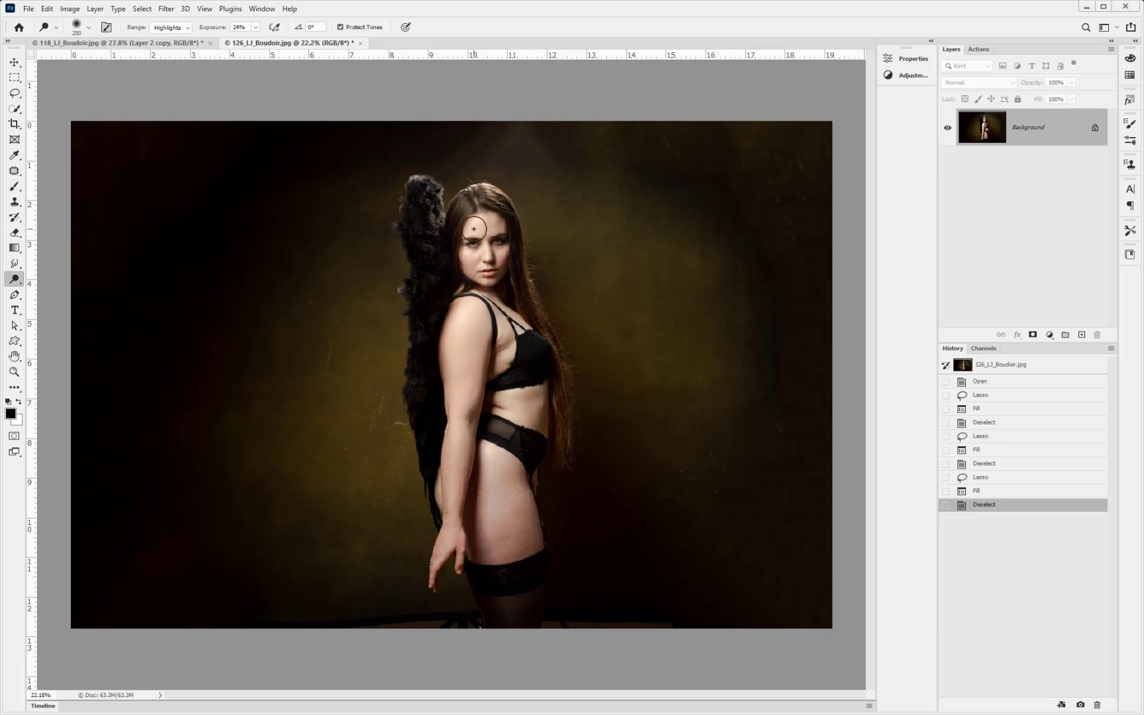
pyautogui.click(169, 27)
pyautogui.click(169, 51)
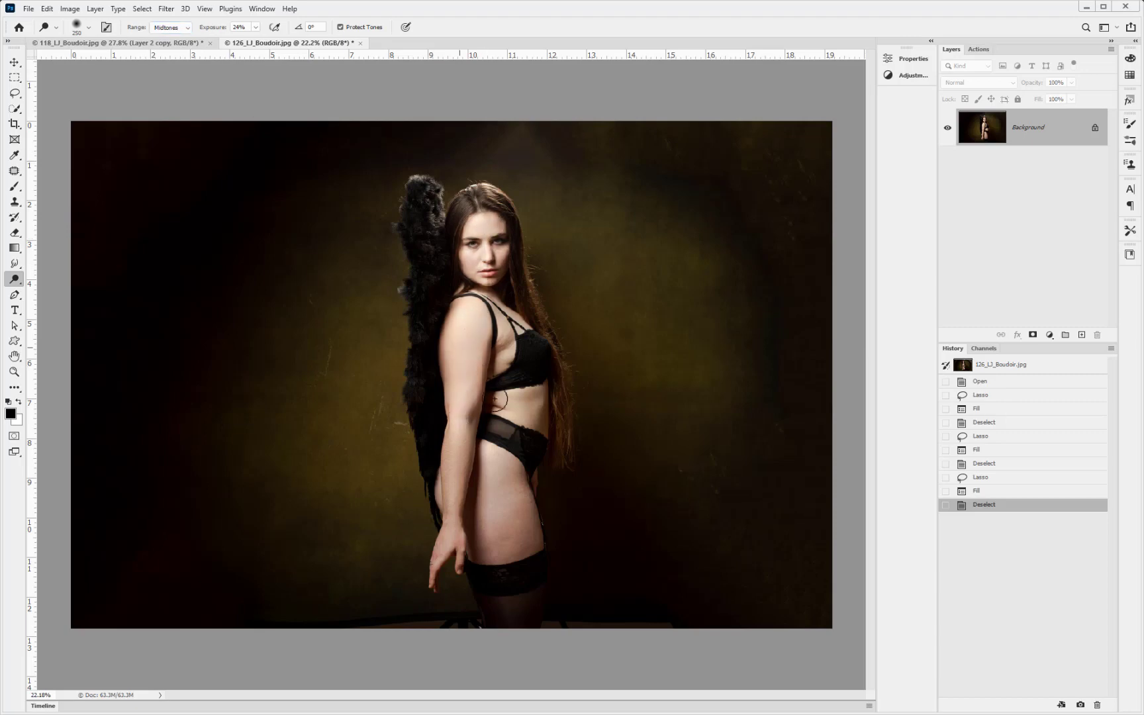
pyautogui.moveTo(508, 362); pyautogui.dragTo(523, 409)
pyautogui.moveTo(495, 325)
pyautogui.mouseDown()
pyautogui.moveTo(494, 277)
pyautogui.moveTo(471, 241)
pyautogui.moveTo(491, 280)
pyautogui.mouseUp()
# - Dodge the Shadows range over the model's shoulder, bra and stocking tops
pyautogui.click(170, 27)
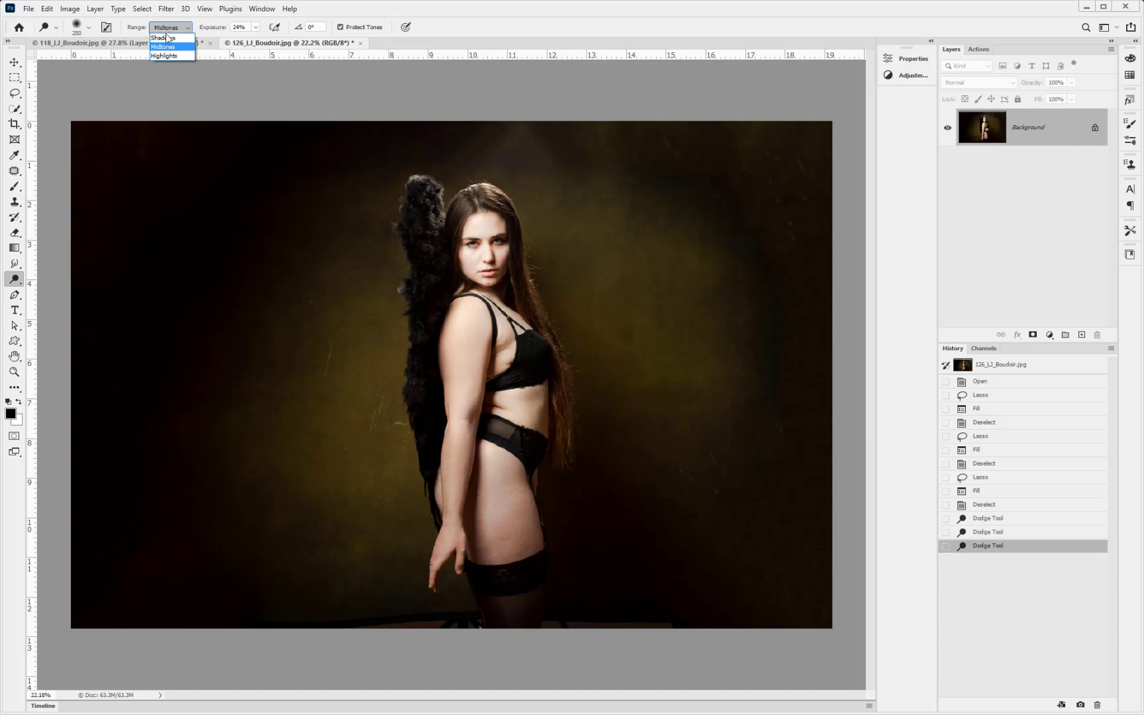
pyautogui.click(165, 37)
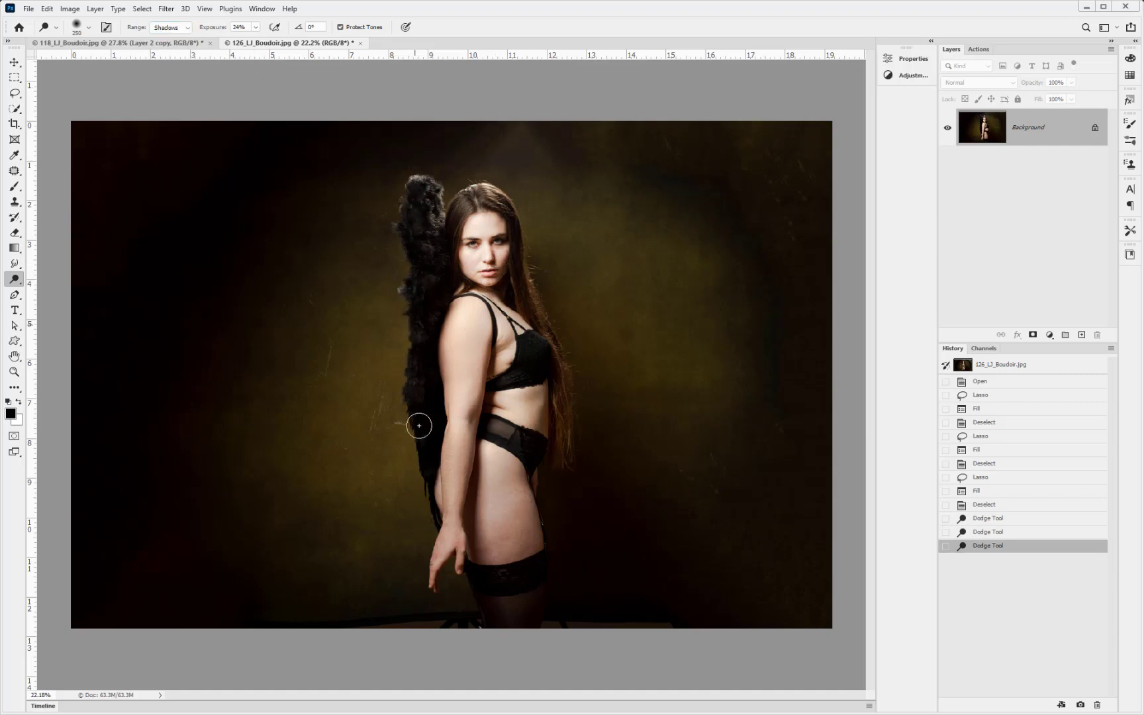
pyautogui.click(460, 316)
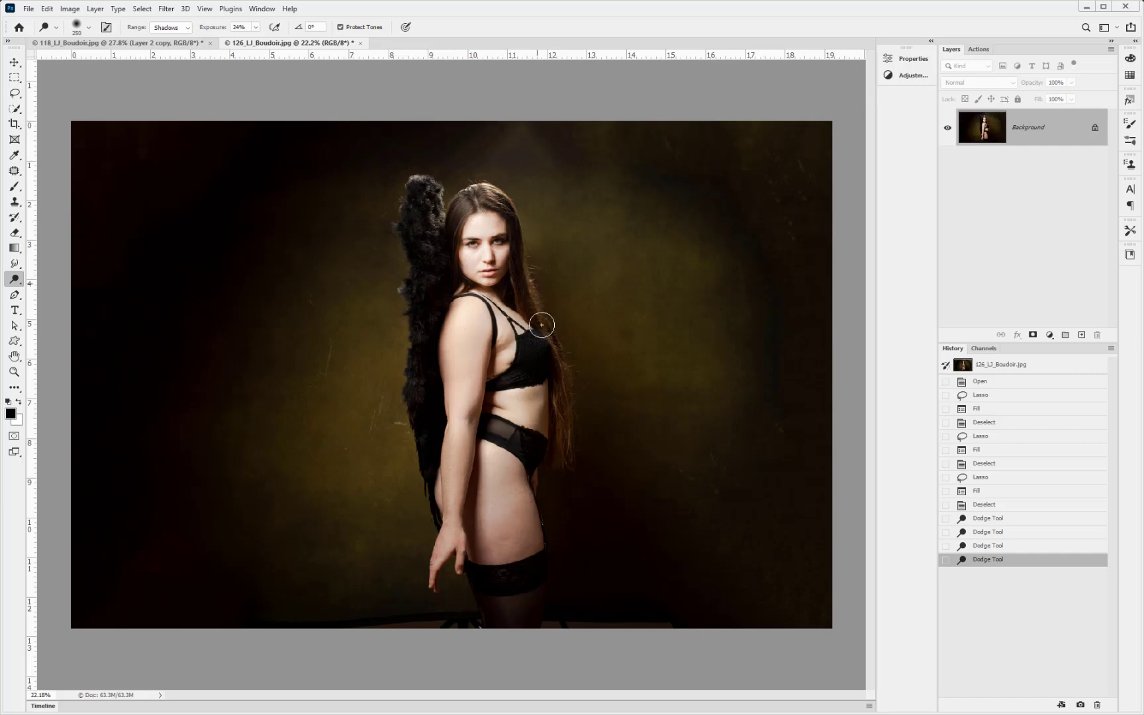
pyautogui.click(536, 362)
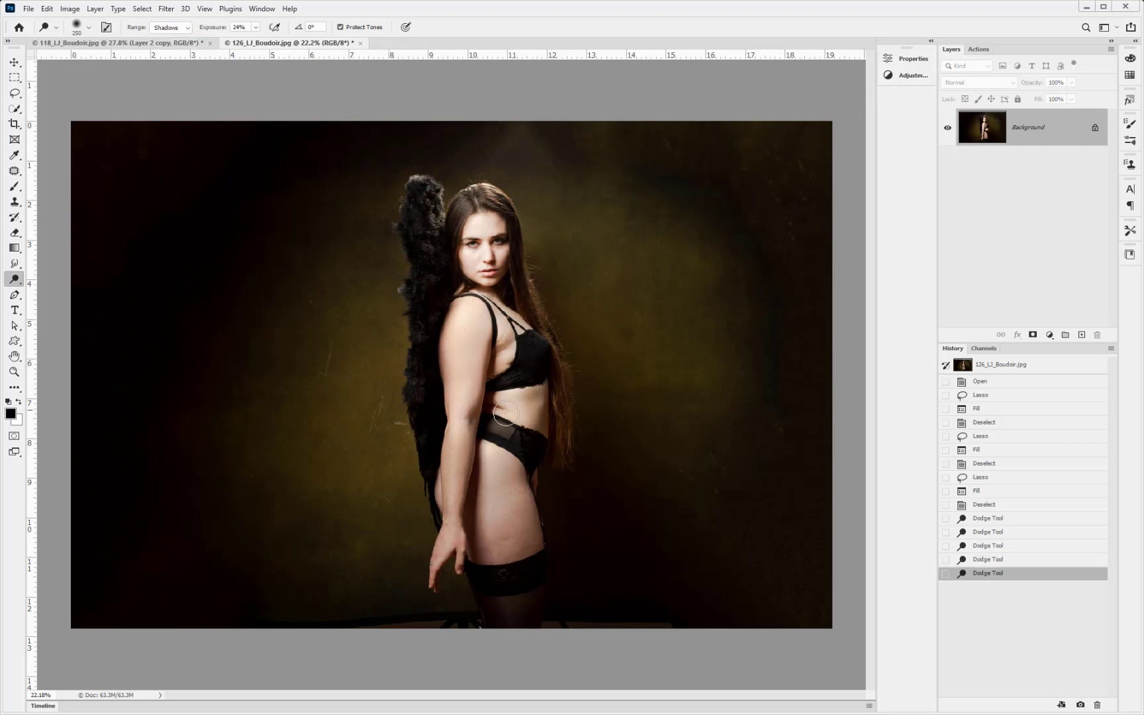
pyautogui.click(528, 595)
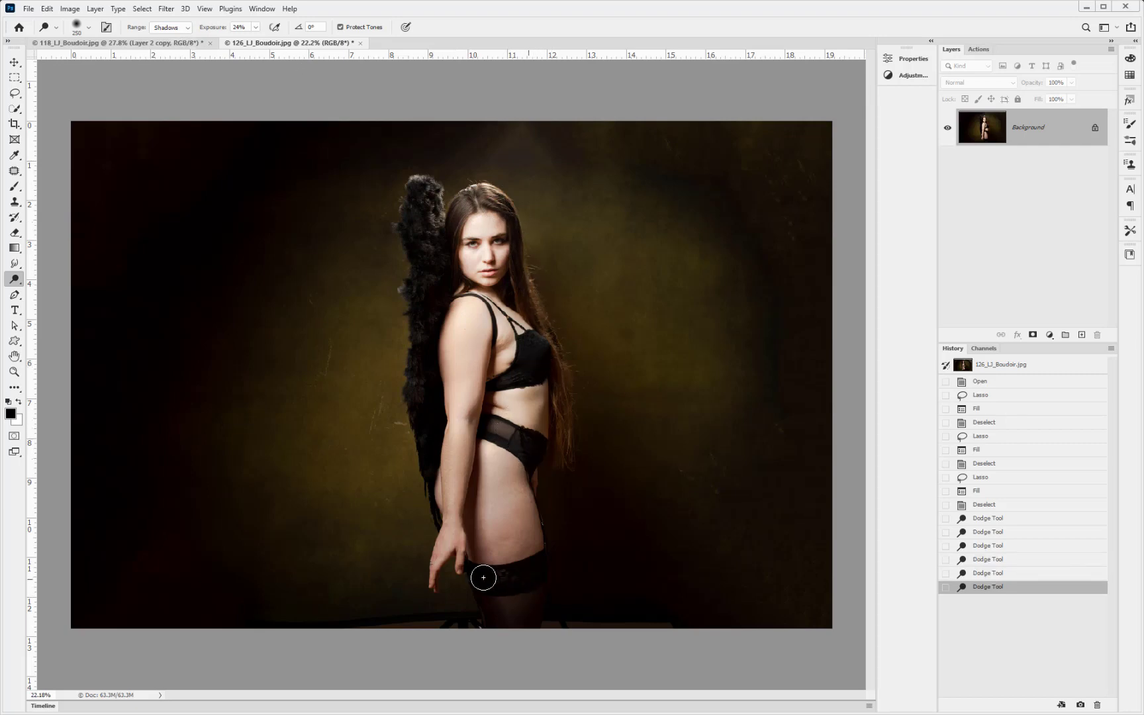
pyautogui.click(534, 608)
pyautogui.moveTo(535, 348); pyautogui.dragTo(539, 363)
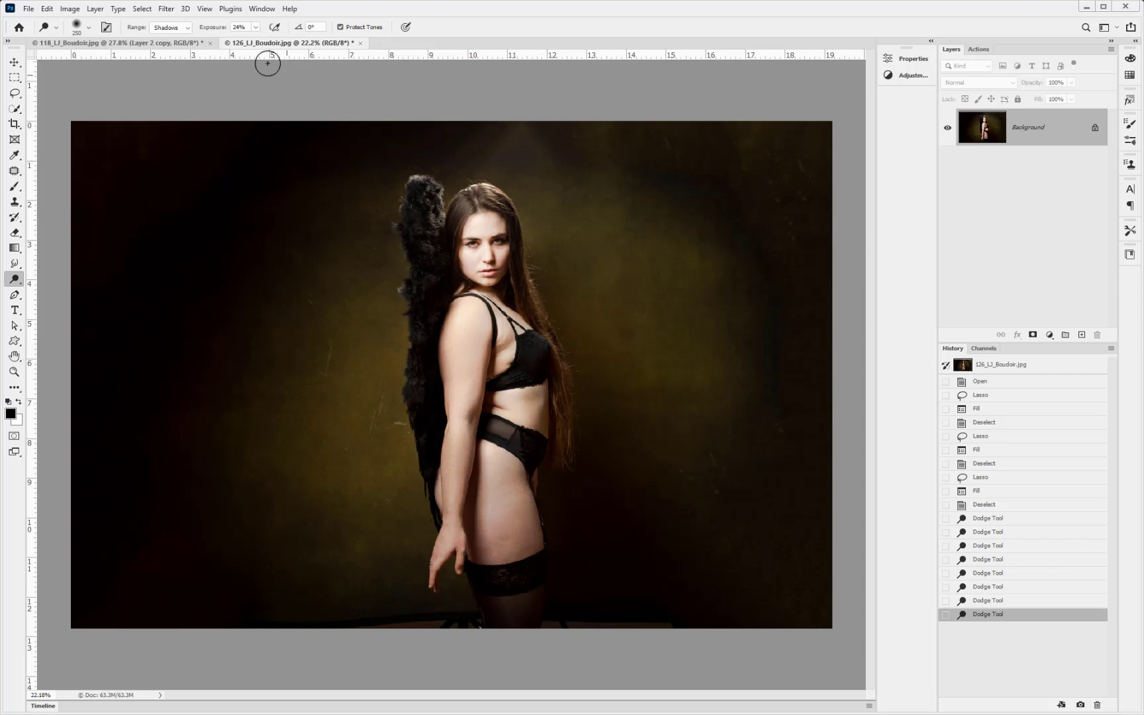
# - Dodge the Highlights range along the bra, black wing, hair and thigh
pyautogui.click(170, 28)
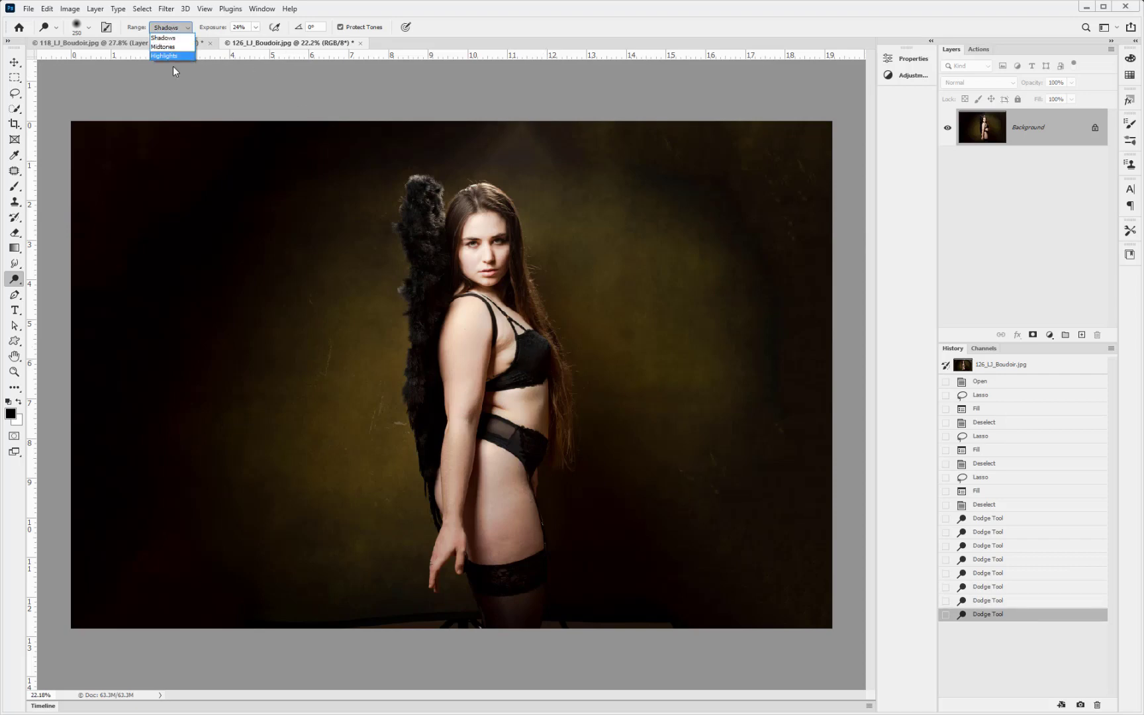
pyautogui.click(171, 57)
pyautogui.moveTo(540, 339)
pyautogui.mouseDown()
pyautogui.moveTo(529, 370)
pyautogui.moveTo(535, 363)
pyautogui.mouseUp()
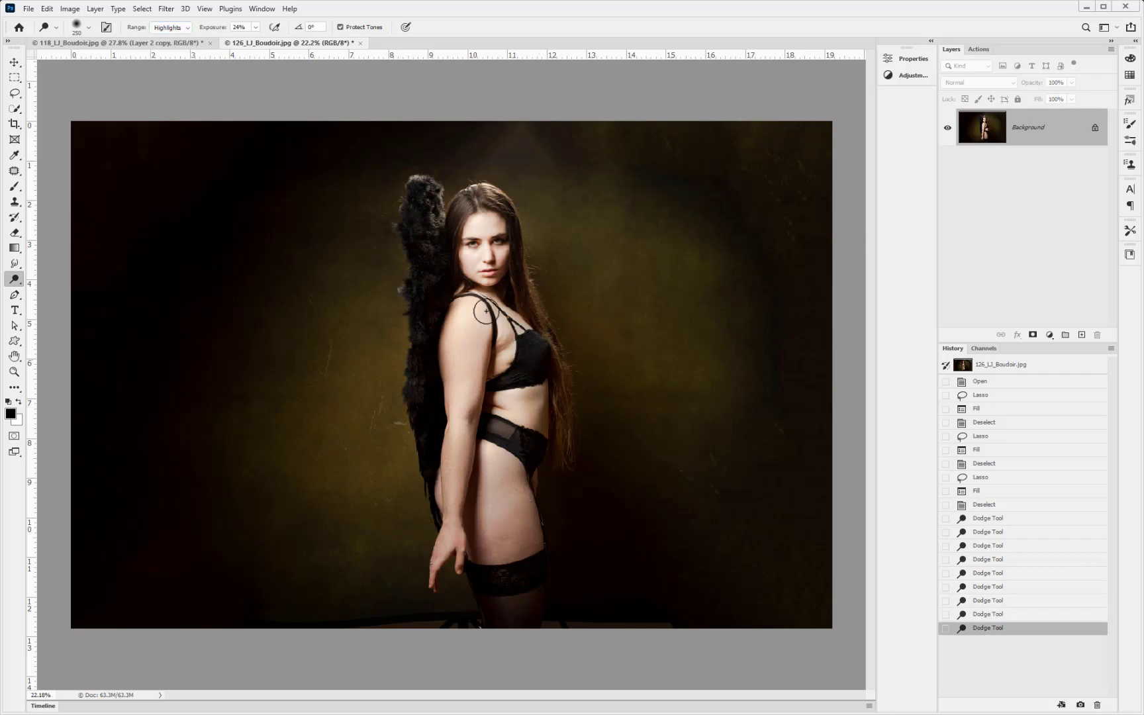
pyautogui.moveTo(429, 207)
pyautogui.mouseDown()
pyautogui.moveTo(421, 417)
pyautogui.moveTo(439, 389)
pyautogui.mouseUp()
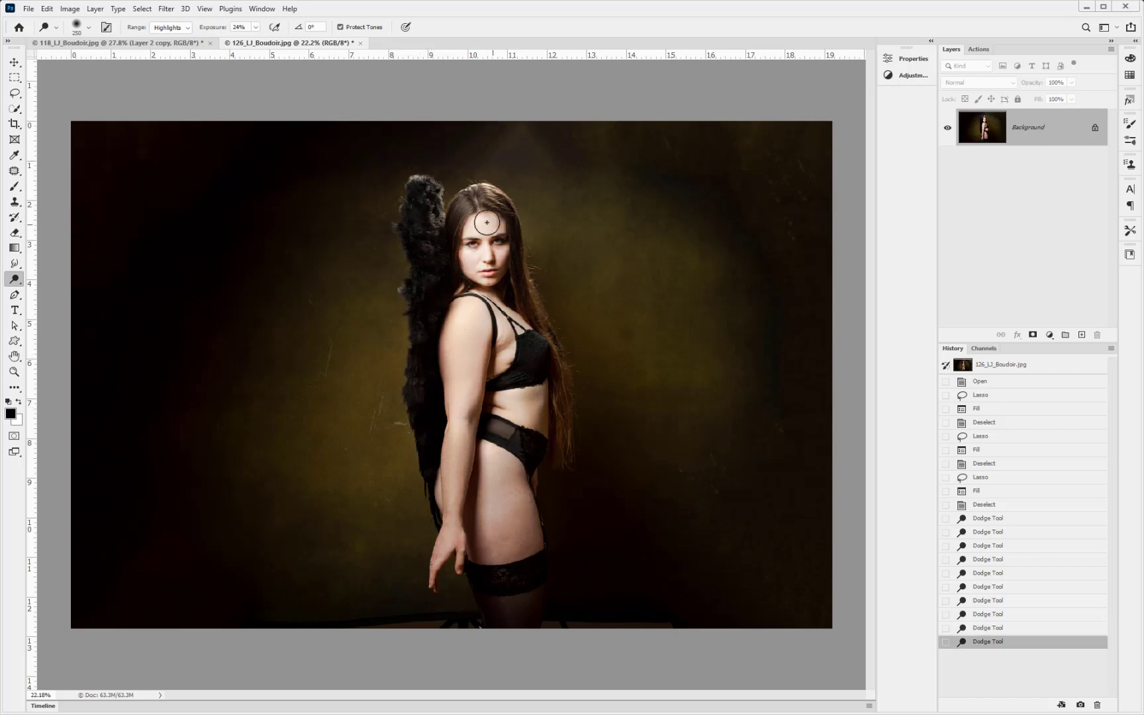
pyautogui.moveTo(454, 225)
pyautogui.mouseDown()
pyautogui.moveTo(473, 198)
pyautogui.moveTo(507, 199)
pyautogui.mouseUp()
pyautogui.moveTo(532, 271)
pyautogui.mouseDown()
pyautogui.moveTo(559, 392)
pyautogui.moveTo(544, 474)
pyautogui.mouseUp()
pyautogui.moveTo(519, 531); pyautogui.dragTo(531, 533)
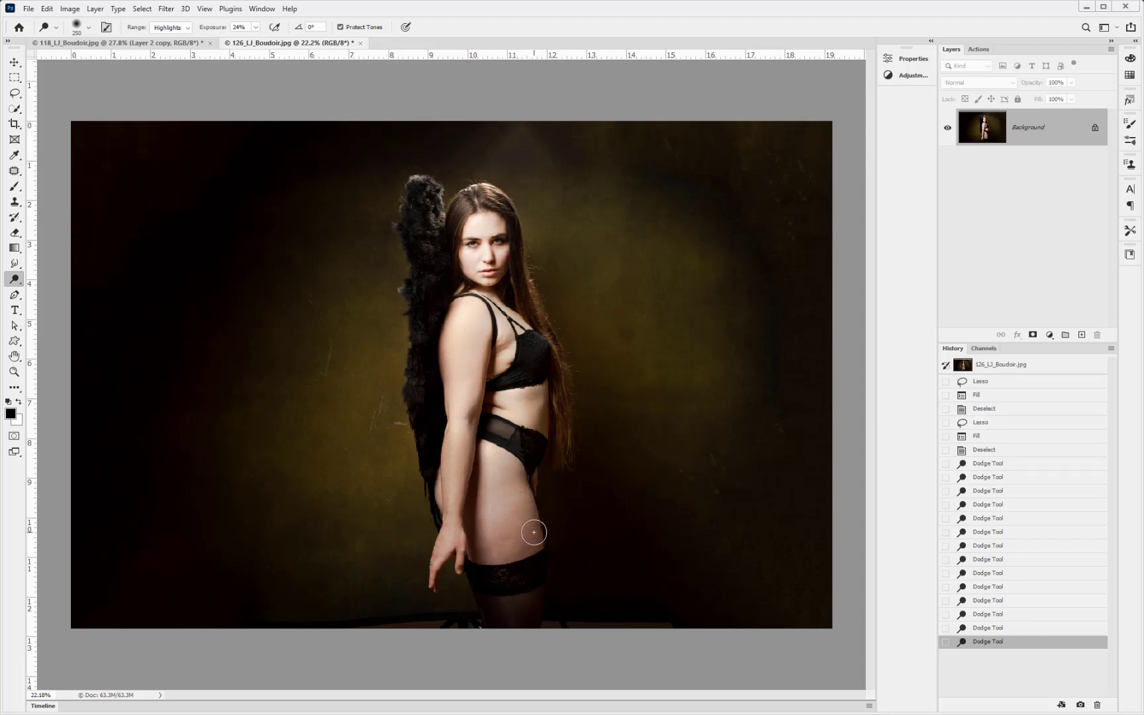
# - Show the actions in Button Mode and run the "Portrait soft & Sat" action on the photo
pyautogui.click(978, 50)
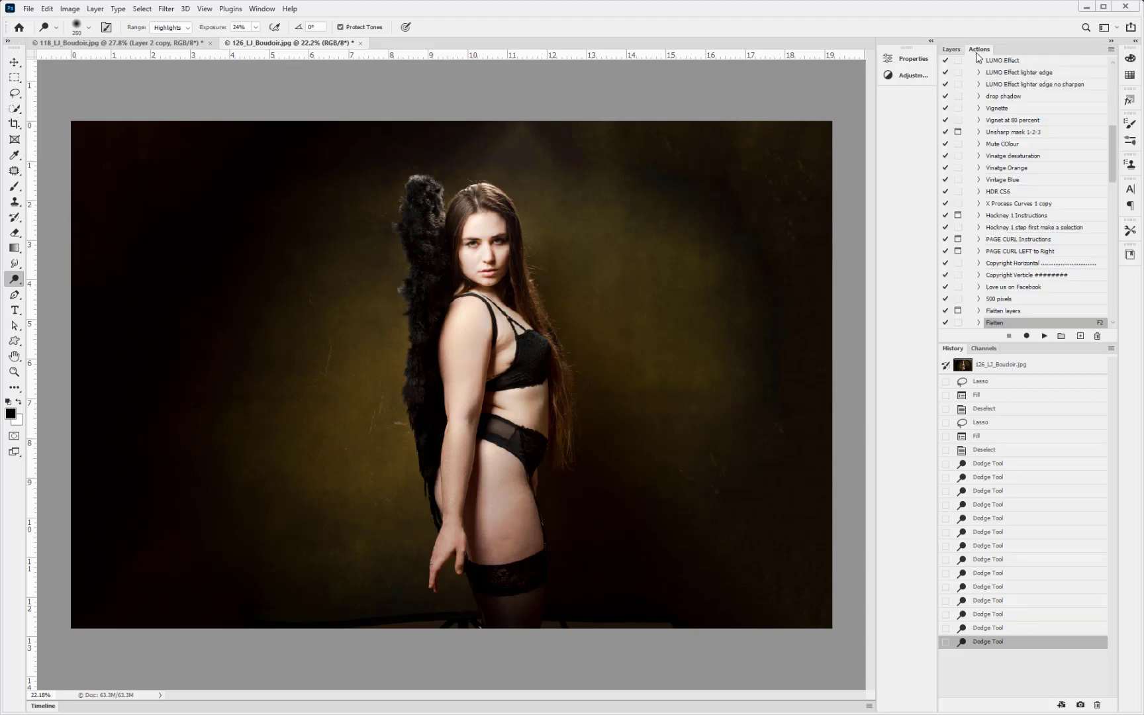
pyautogui.click(1112, 49)
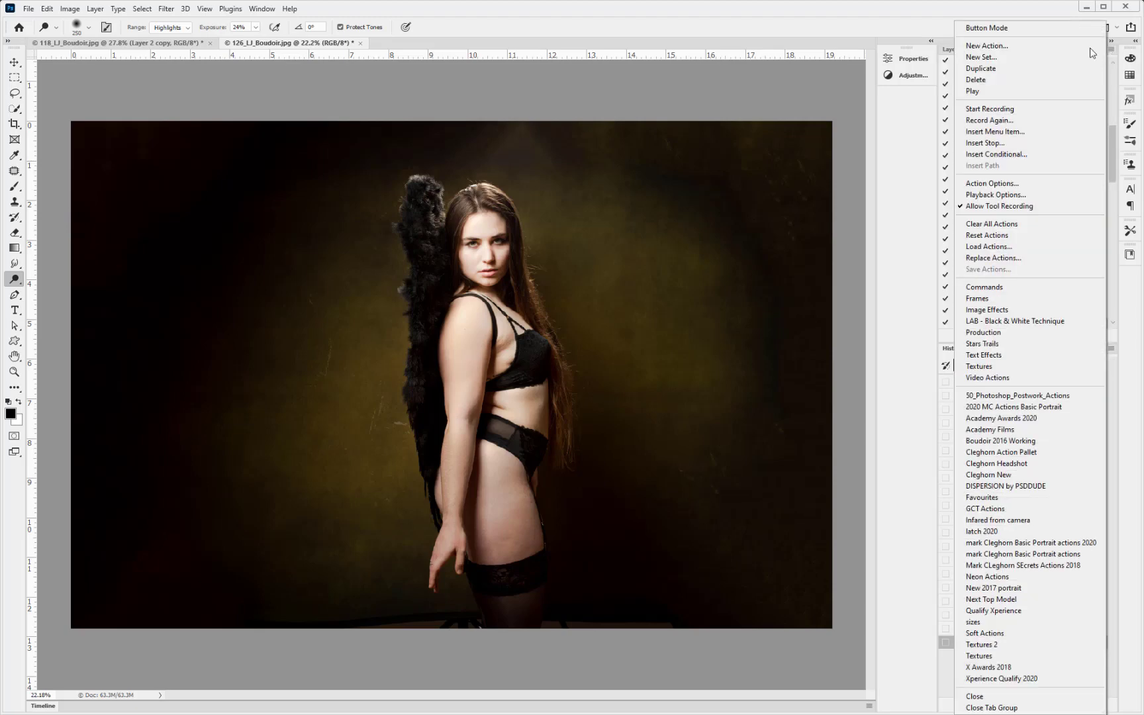
pyautogui.click(1026, 31)
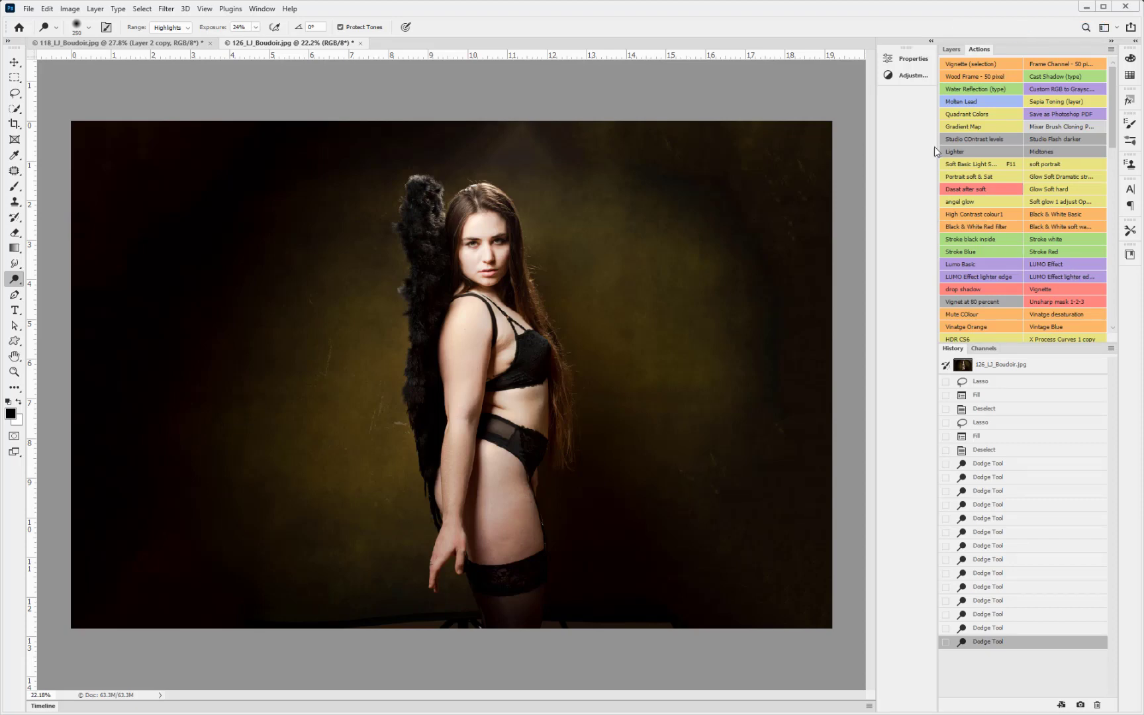
pyautogui.click(961, 176)
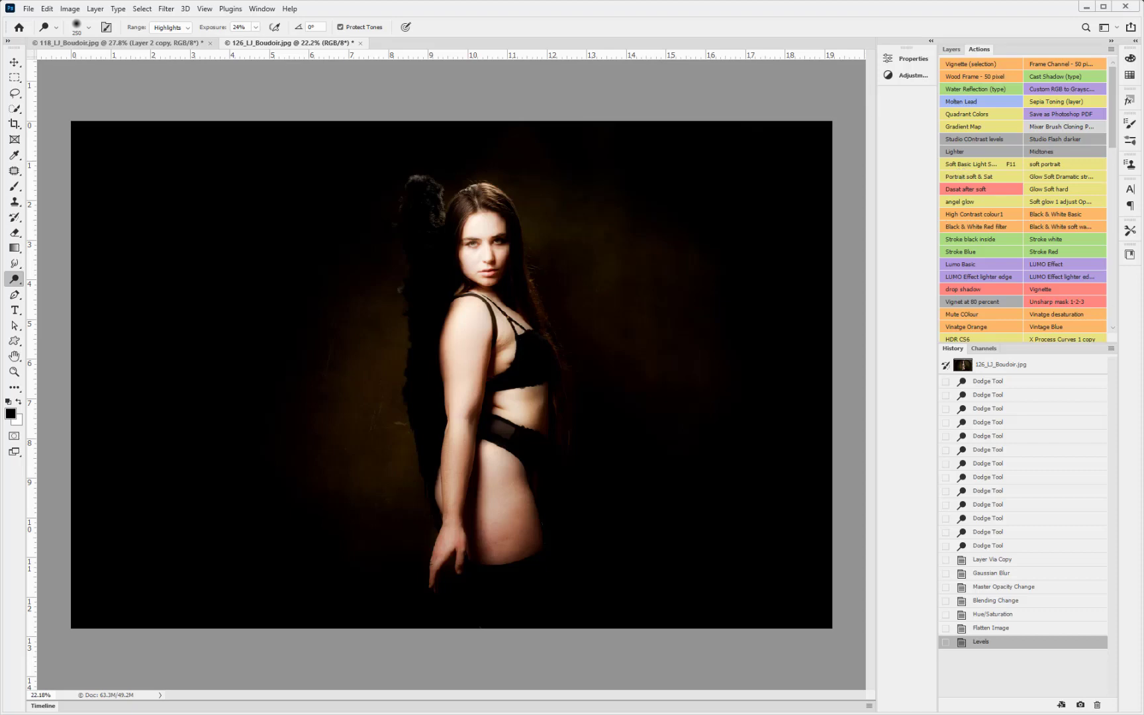
# - Compare the photo before and after the action, revert to its Hue/Saturation state before flattening, and lower the Hard Light layer's opacity to 37%
pyautogui.click(1015, 547)
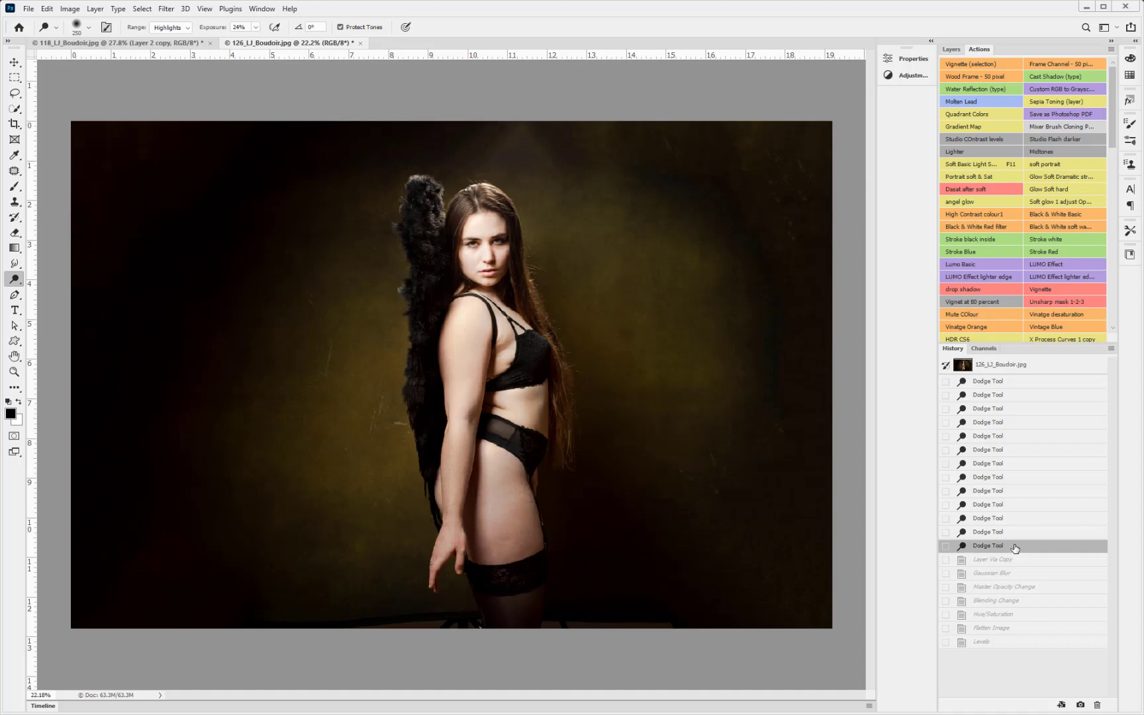
pyautogui.click(1006, 645)
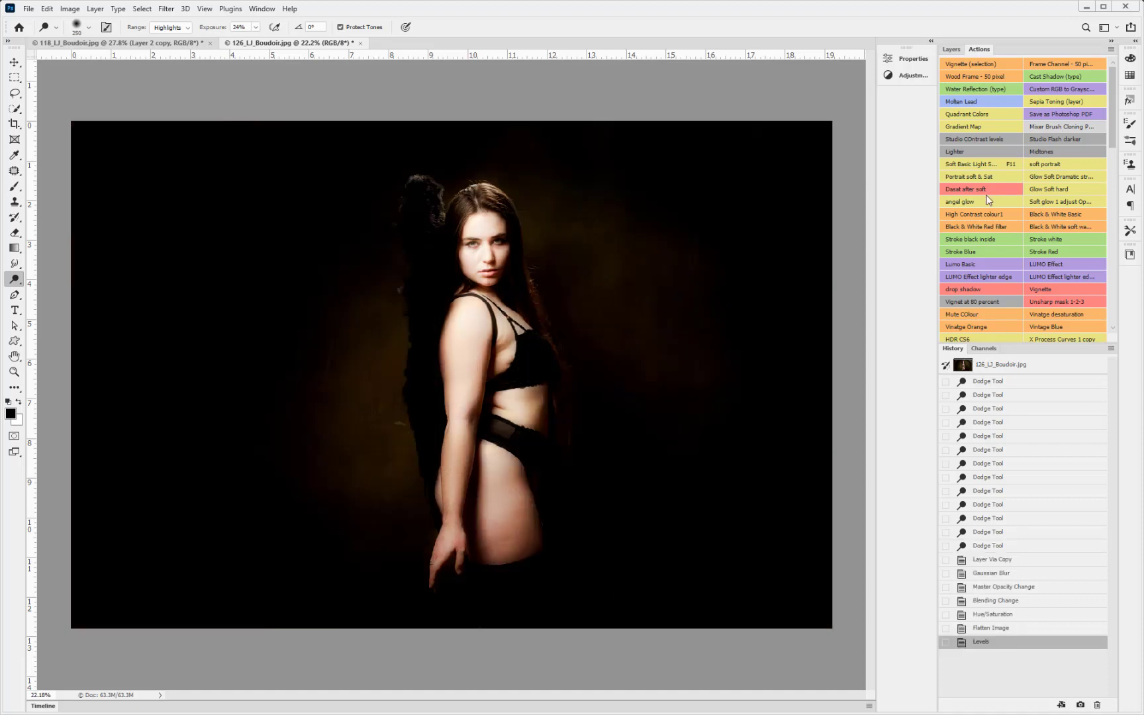
pyautogui.click(951, 50)
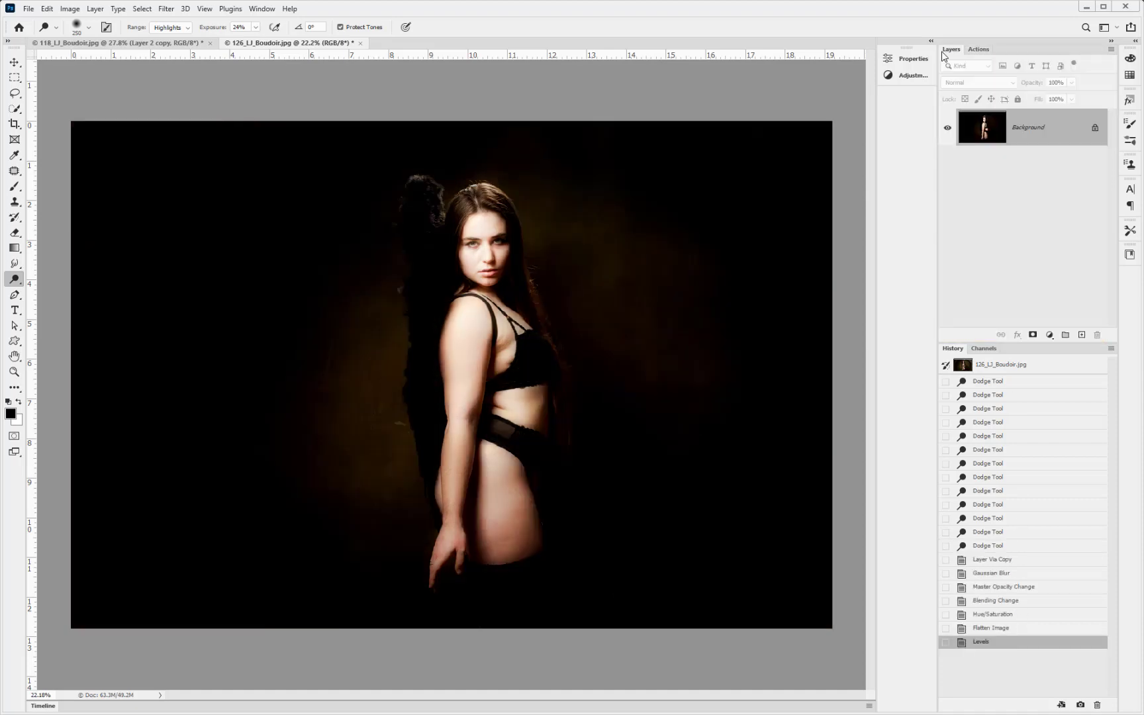
pyautogui.click(1027, 630)
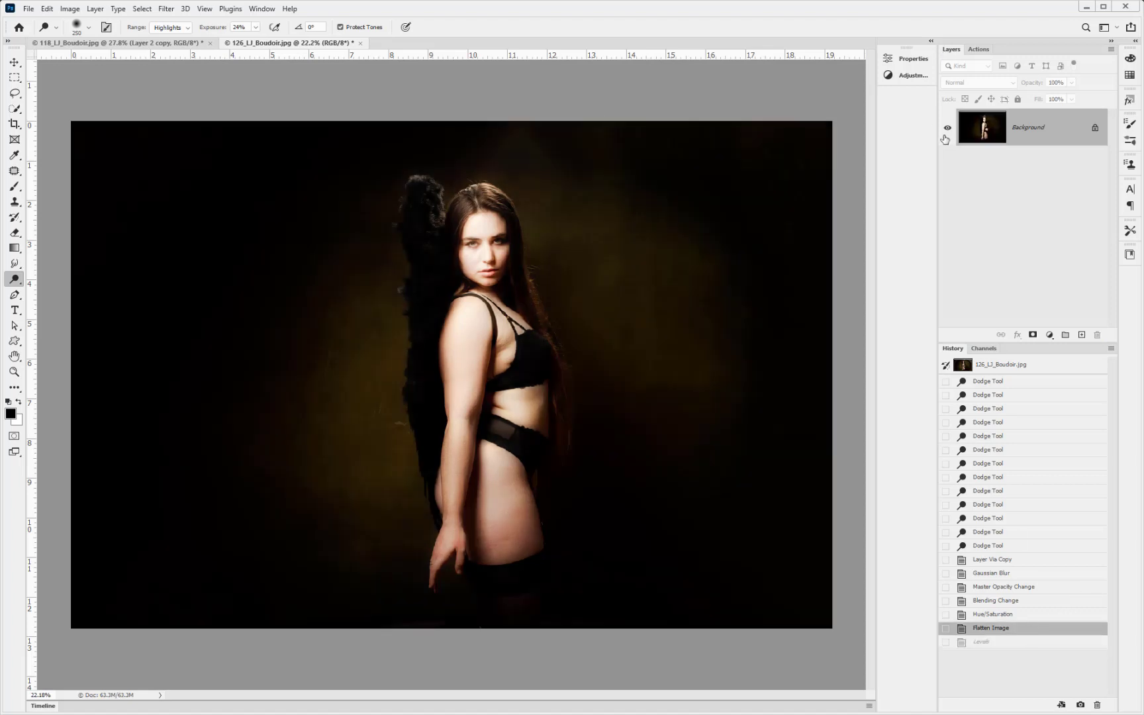
pyautogui.click(1009, 616)
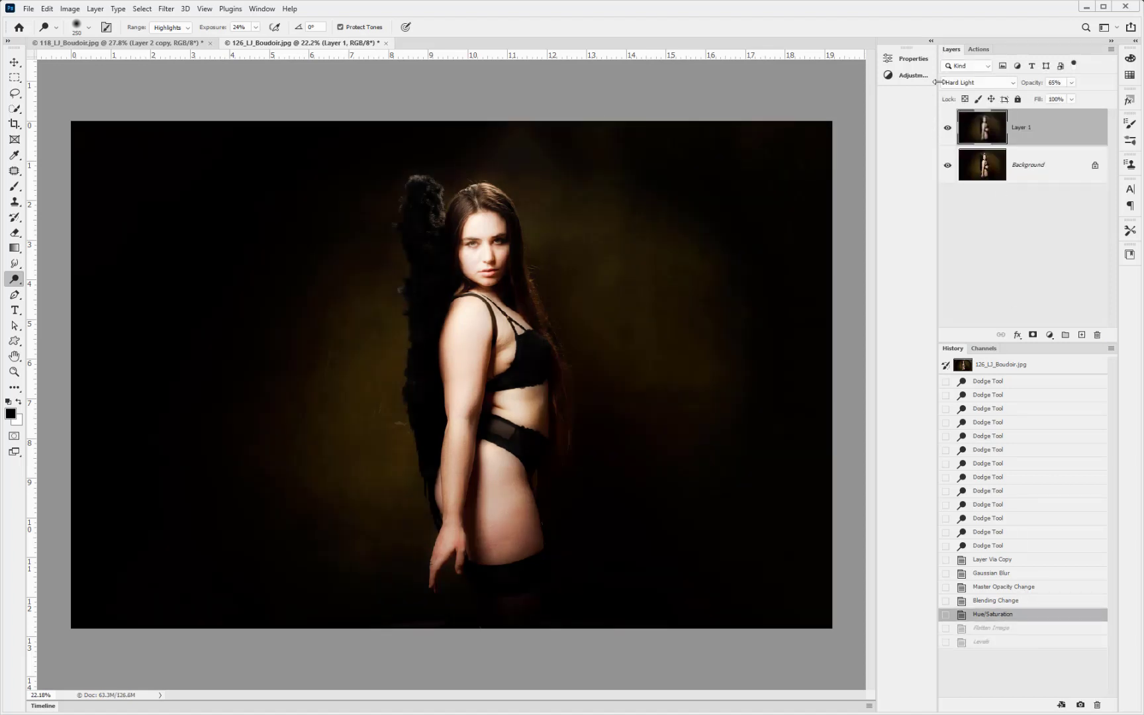
pyautogui.moveTo(1037, 87); pyautogui.dragTo(1022, 85)
# - Add a white mask to the Hard Light layer and paint black with an 800 px brush over the backdrop around the model and her lower legs
pyautogui.click(1033, 335)
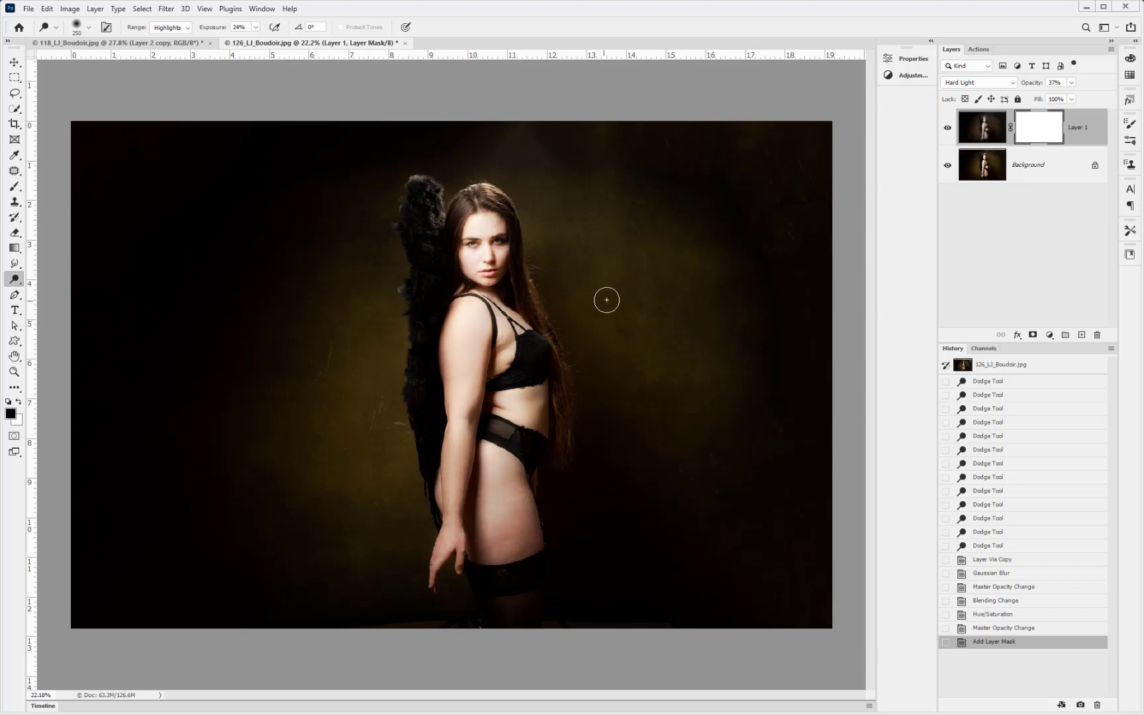
pyautogui.press('b')
pyautogui.press('x')
pyautogui.press('x')
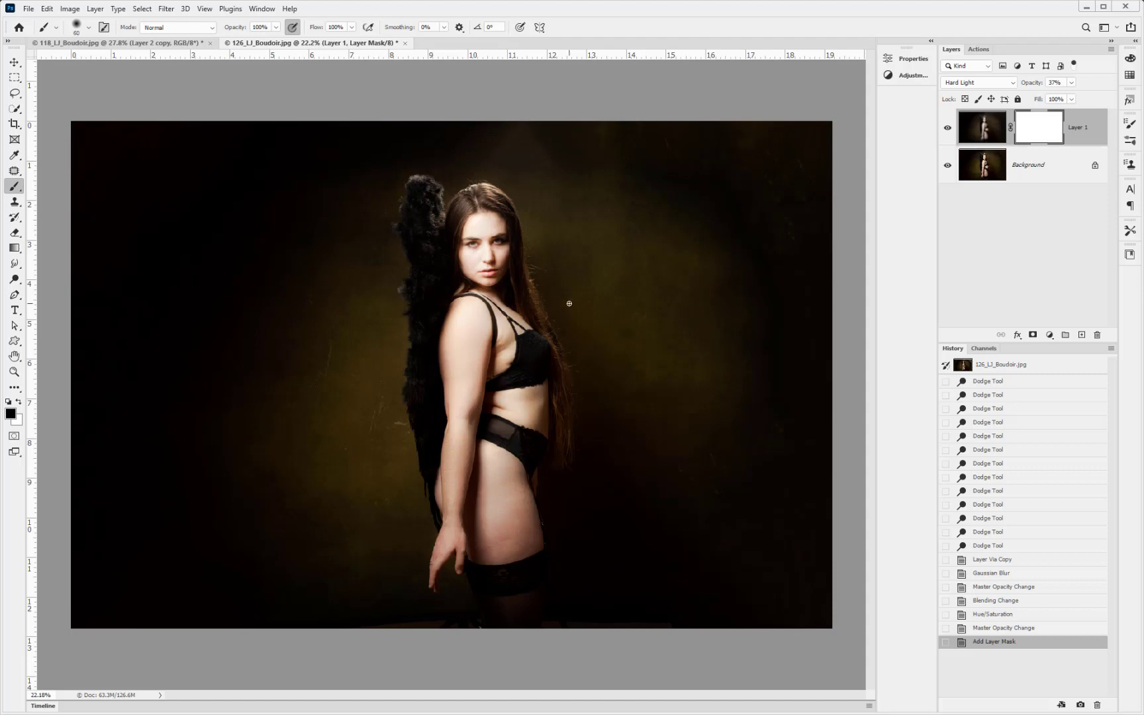
pyautogui.press(']')
pyautogui.press(']')
pyautogui.press(']')
pyautogui.press(']')
pyautogui.press(']')
pyautogui.press(']')
pyautogui.moveTo(396, 219); pyautogui.dragTo(373, 416)
pyautogui.moveTo(560, 219)
pyautogui.mouseDown()
pyautogui.moveTo(575, 327)
pyautogui.moveTo(647, 433)
pyautogui.moveTo(619, 253)
pyautogui.mouseUp()
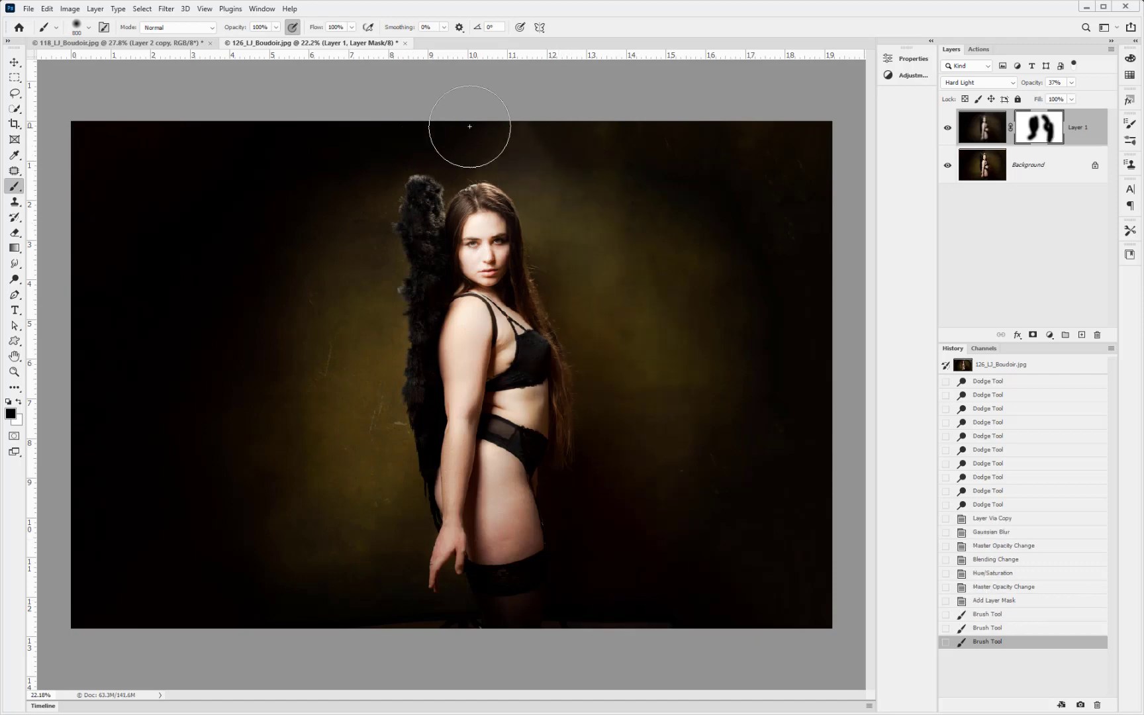
pyautogui.click(544, 608)
pyautogui.moveTo(544, 608)
pyautogui.mouseDown()
pyautogui.moveTo(563, 593)
pyautogui.moveTo(559, 482)
pyautogui.mouseUp()
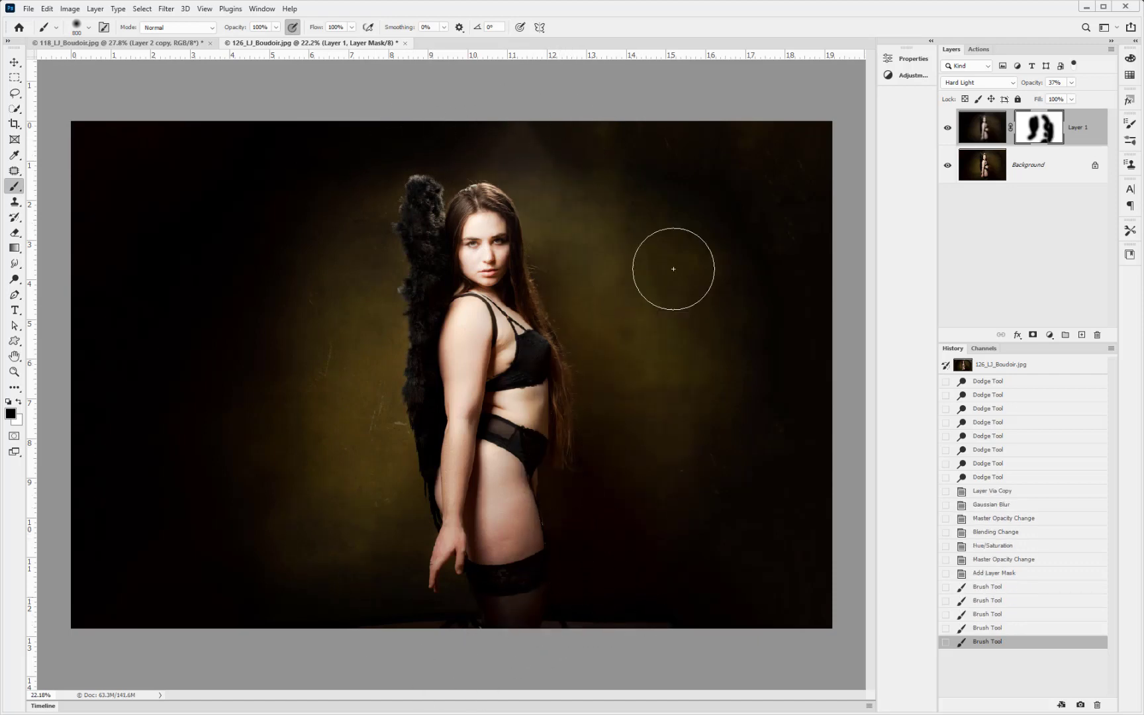